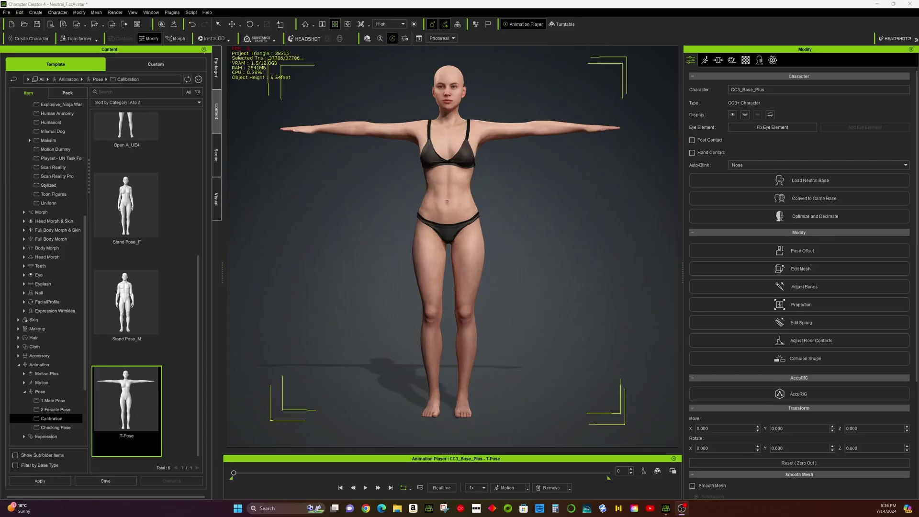
Step: Export the T-posed character as an OBJ that keeps its pose, using the Y-Up axis and no materials
{"action": "left_click", "coordinate": [6, 12]}
{"action": "mouse_move", "coordinate": [22, 80]}
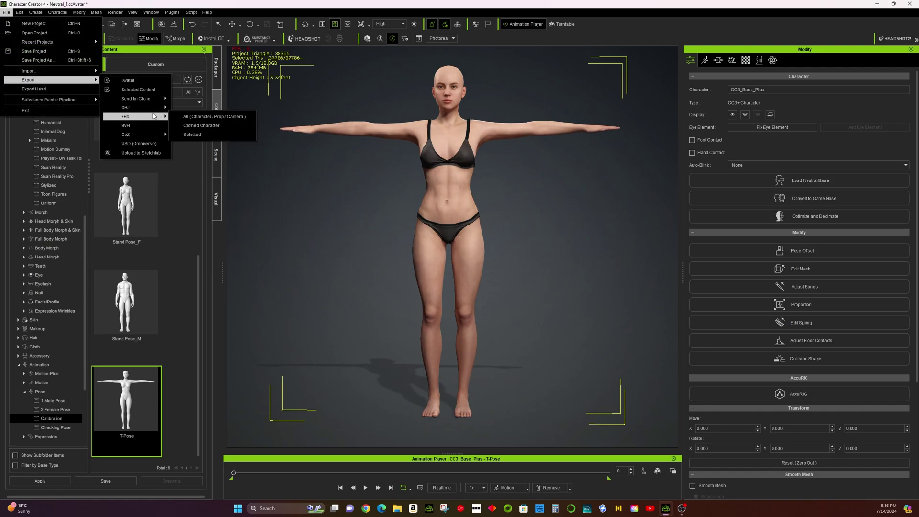
{"action": "mouse_move", "coordinate": [143, 107]}
{"action": "left_click", "coordinate": [199, 125]}
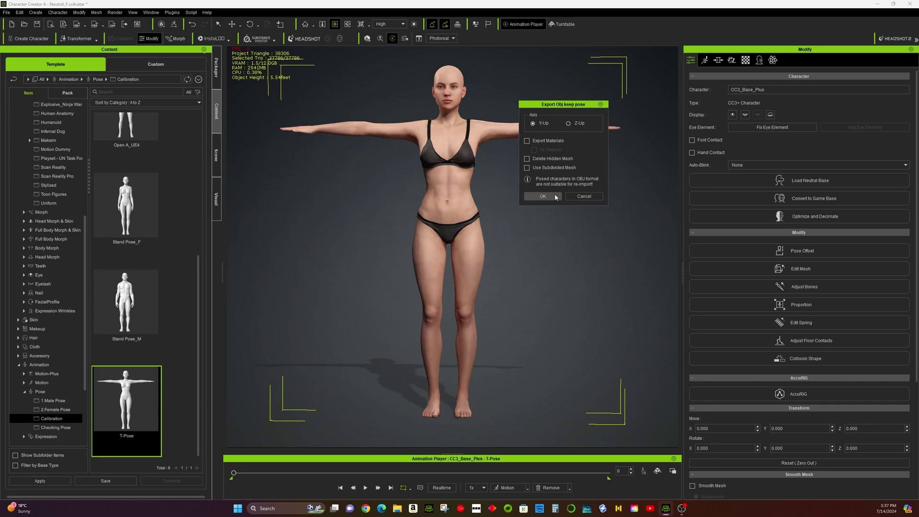
{"action": "left_click", "coordinate": [543, 196]}
Step: Create a desktop folder named A.OBJ for the export and open the file name for entry
{"action": "right_click", "coordinate": [313, 281]}
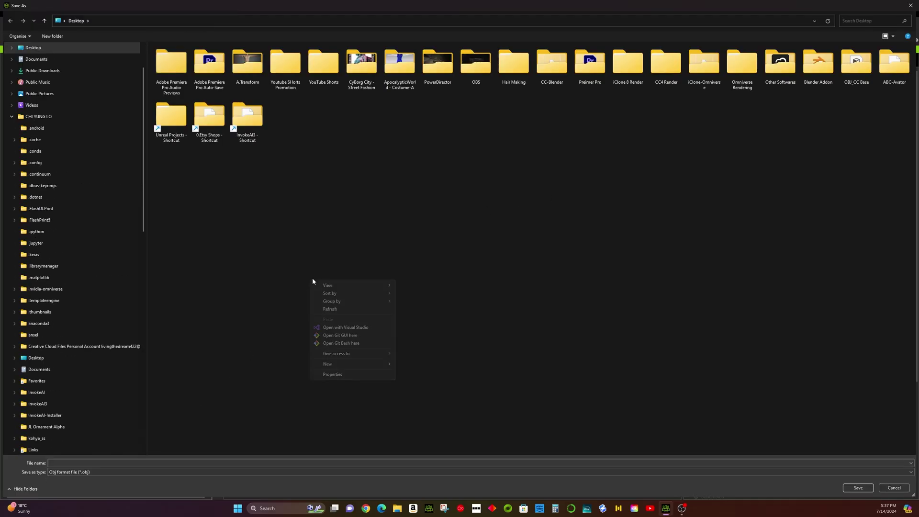
{"action": "mouse_move", "coordinate": [330, 363]}
{"action": "left_click", "coordinate": [413, 364]}
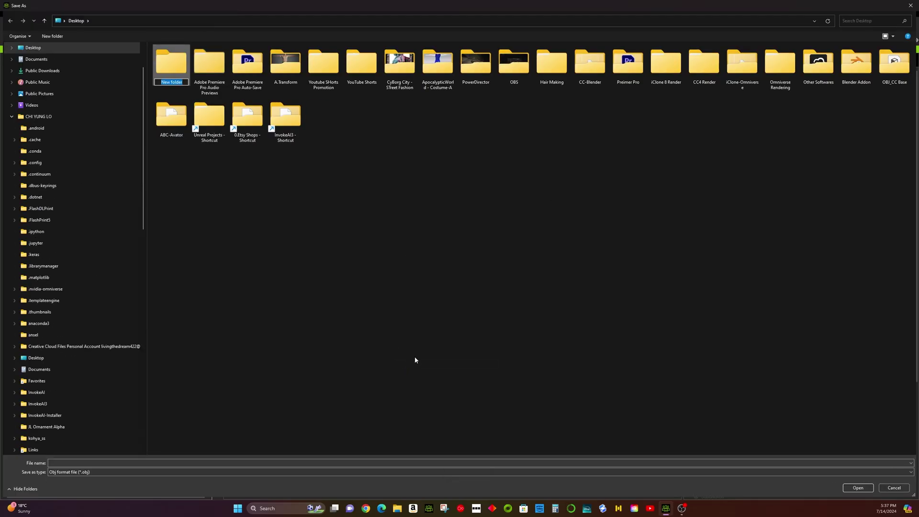
{"action": "type", "text": "A"}
{"action": "key", "text": "Caps_Lock"}
{"action": "type", "text": ".OBJ"}
{"action": "left_click", "coordinate": [152, 463]}
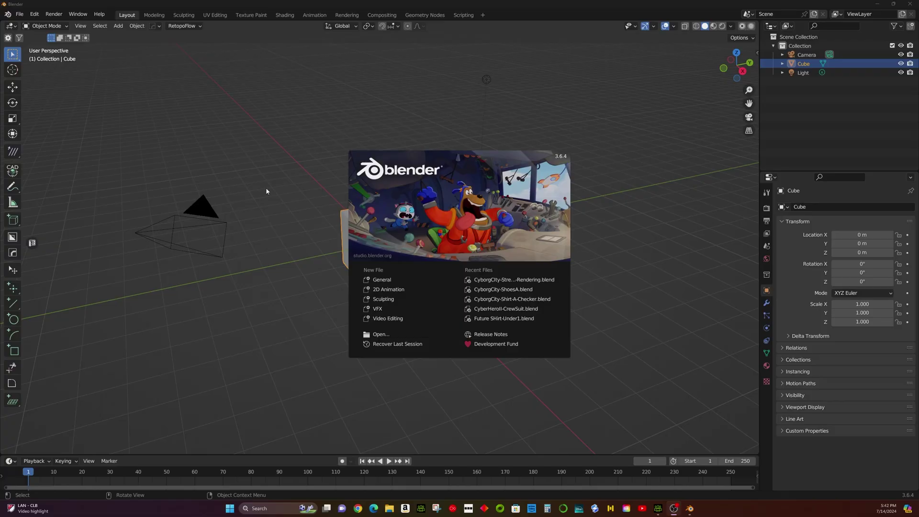
Step: Switch to Blender and delete the default cube from the new scene
{"action": "left_click", "coordinate": [334, 235]}
{"action": "key", "text": "x"}
{"action": "left_click", "coordinate": [409, 255]}
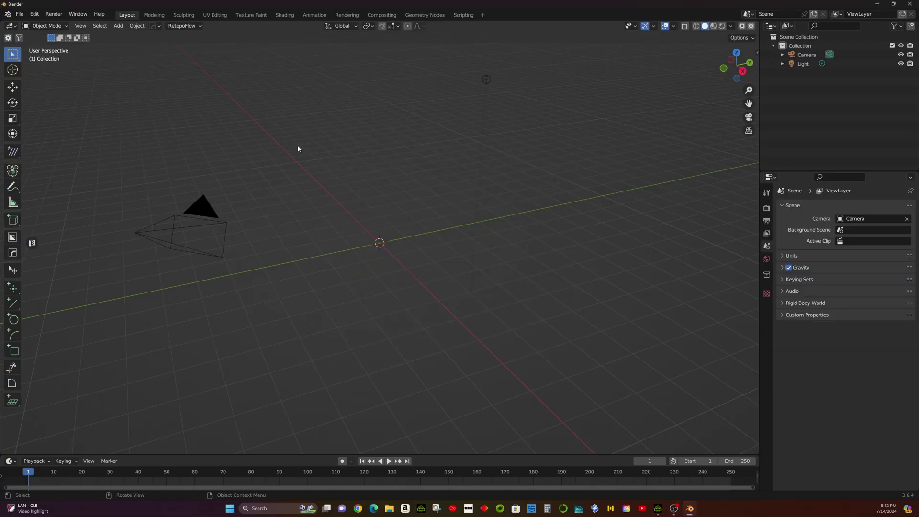
{"action": "key", "text": "ctrl+a"}
Step: Import the exported character into the scene as a Wavefront OBJ from its folder on the desktop
{"action": "left_click", "coordinate": [21, 15]}
{"action": "mouse_move", "coordinate": [53, 134]}
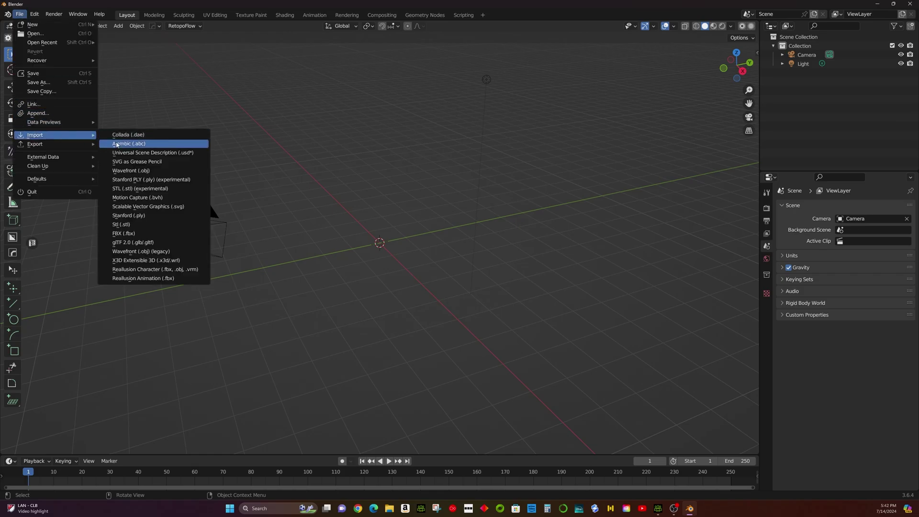
{"action": "left_click", "coordinate": [161, 179]}
{"action": "left_click", "coordinate": [252, 282]}
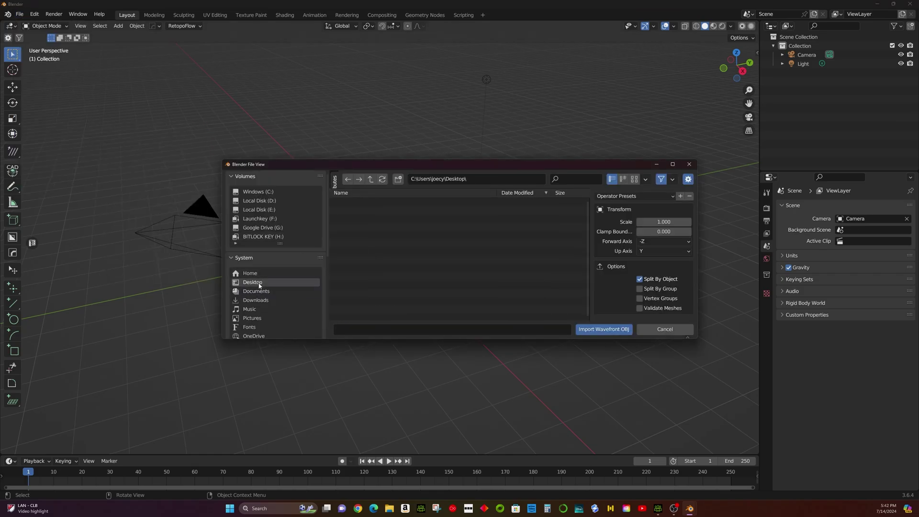
{"action": "double_click", "coordinate": [347, 215]}
{"action": "double_click", "coordinate": [352, 203]}
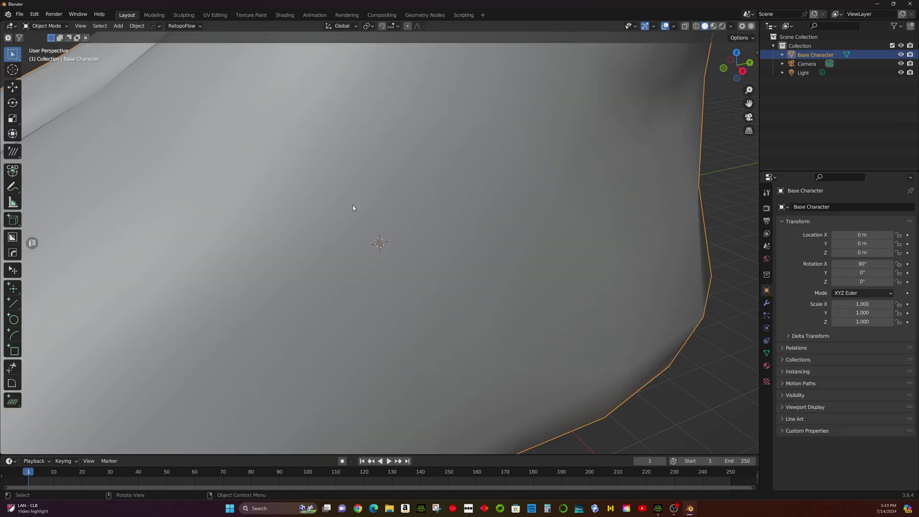
Step: Frame the imported character and delete the bra's linked geometry from its mesh in Edit Mode
{"action": "left_click", "coordinate": [81, 26]}
{"action": "left_click", "coordinate": [111, 76]}
{"action": "middle_click_drag", "start_coordinate": [461, 145], "coordinate": [507, 146]}
{"action": "scroll", "coordinate": [498, 153], "scroll_direction": "up", "scroll_amount": 2}
{"action": "middle_click_drag", "start_coordinate": [445, 180], "coordinate": [463, 195]}
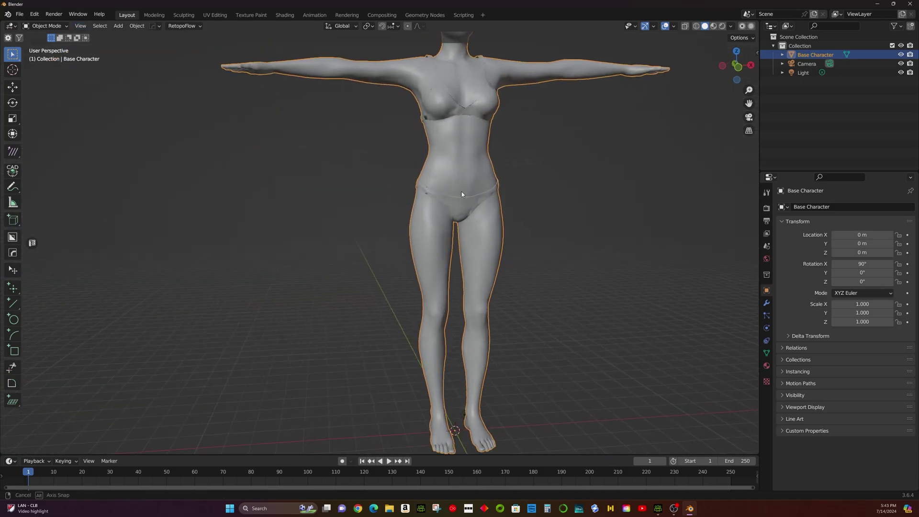
{"action": "middle_click_drag", "start_coordinate": [502, 99], "coordinate": [424, 186], "text": "shift"}
{"action": "scroll", "coordinate": [408, 256], "scroll_direction": "up", "scroll_amount": 1}
{"action": "key", "text": "Tab"}
{"action": "middle_click_drag", "start_coordinate": [473, 242], "coordinate": [460, 306]}
{"action": "key", "text": "l"}
{"action": "key", "text": "x"}
{"action": "left_click", "coordinate": [417, 230]}
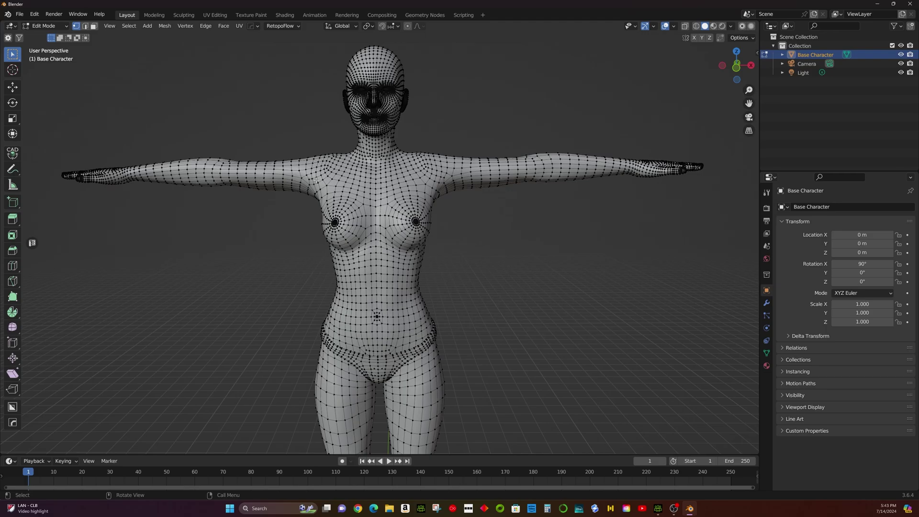
Step: Box-select the torso from shoulders and upper arms to waist in wireframe, and switch to face selection in solid shading
{"action": "key", "text": "l"}
{"action": "key", "text": "shift+z"}
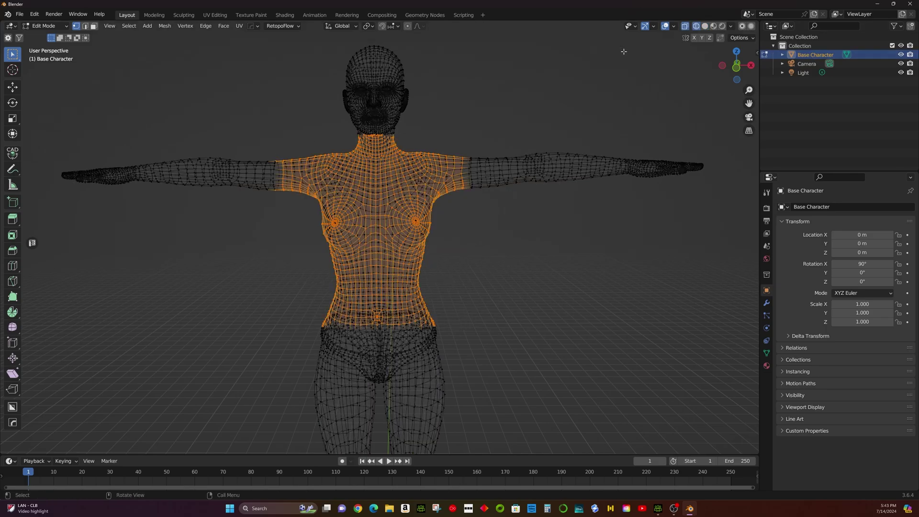
{"action": "left_click_drag", "start_coordinate": [273, 147], "coordinate": [467, 323]}
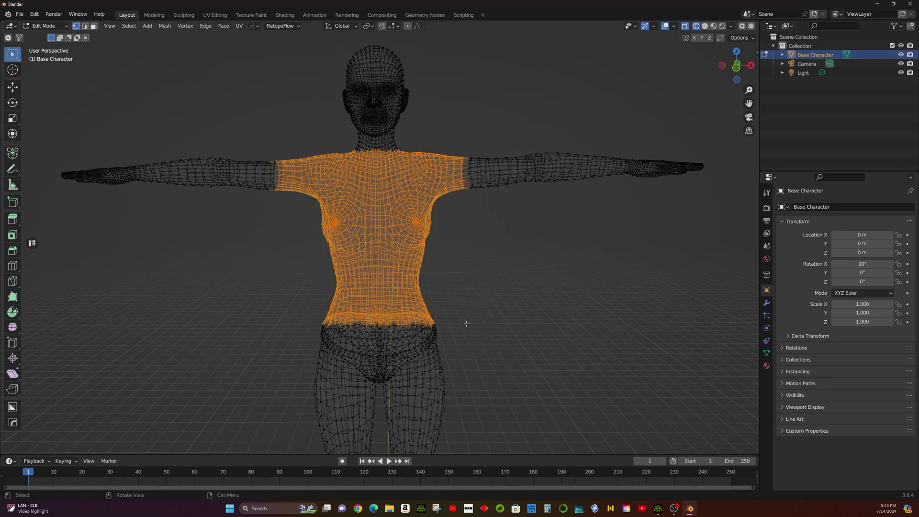
{"action": "left_click", "coordinate": [705, 26]}
{"action": "scroll", "coordinate": [451, 205], "scroll_direction": "up", "scroll_amount": 2}
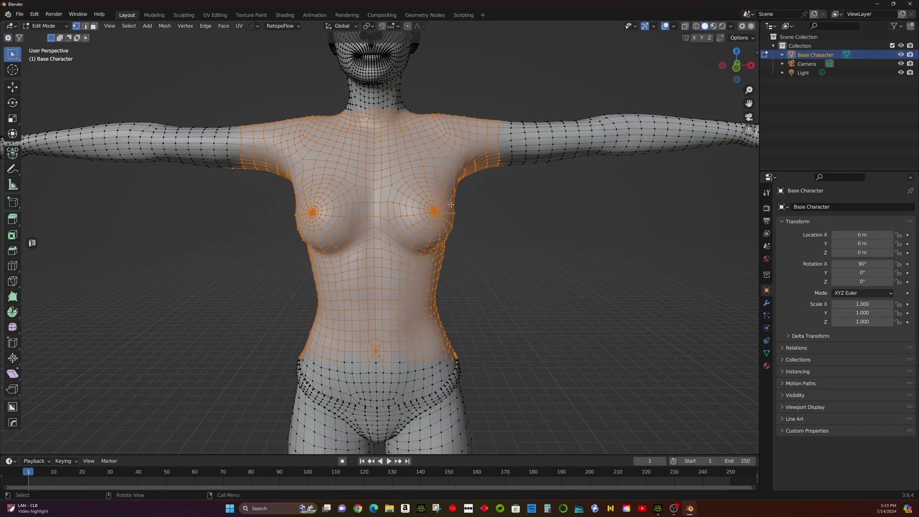
{"action": "left_click", "coordinate": [94, 27]}
Step: Extend the torso selection with face loops around the neckline and at the ends of both upper-arm sleeves
{"action": "scroll", "coordinate": [388, 173], "scroll_direction": "up", "scroll_amount": 3}
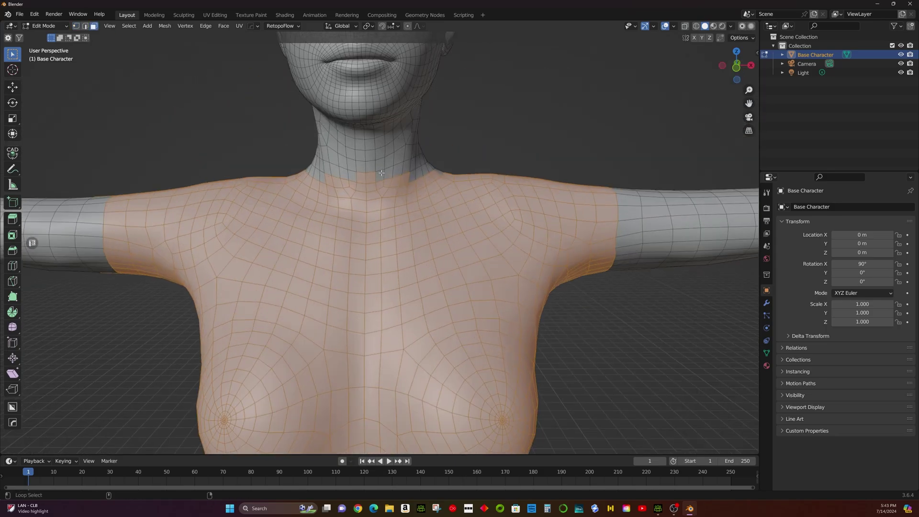
{"action": "left_click", "coordinate": [382, 173], "text": "alt+shift"}
{"action": "key", "text": "ctrl+z"}
{"action": "left_click", "coordinate": [384, 172], "text": "alt+shift"}
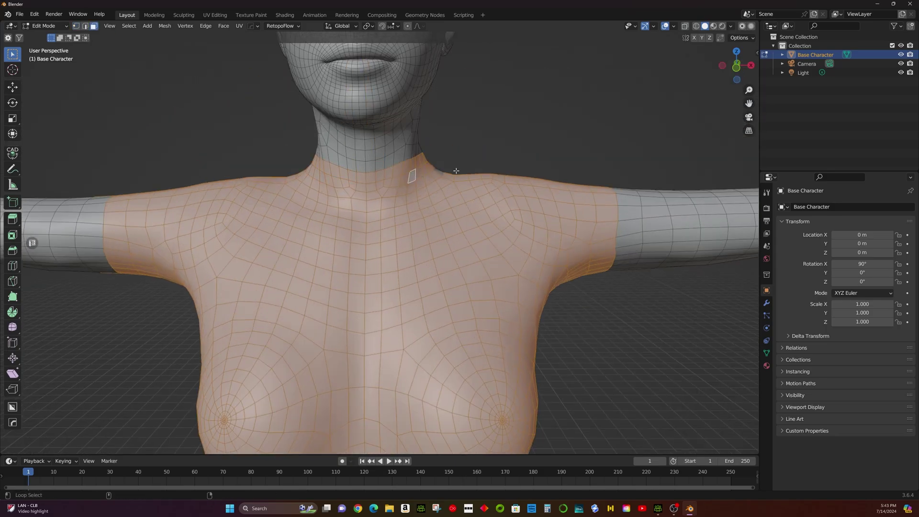
{"action": "middle_click_drag", "start_coordinate": [456, 171], "coordinate": [494, 171]}
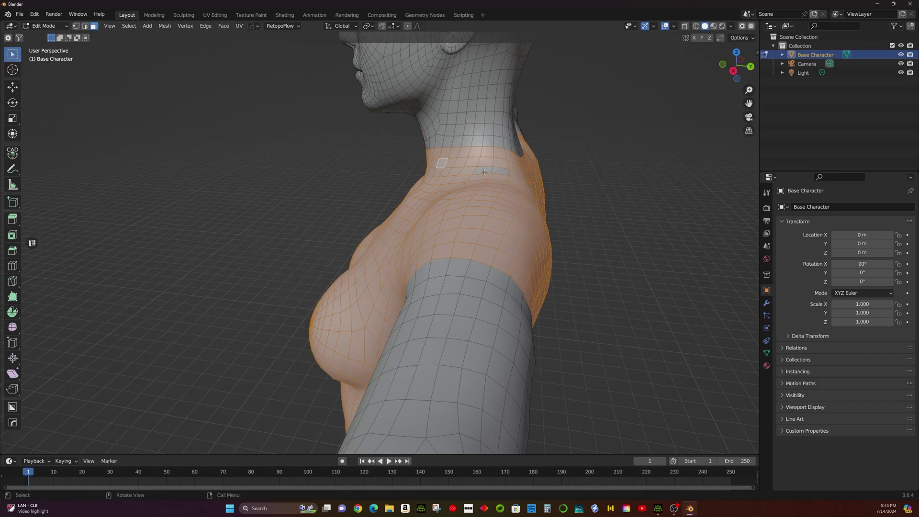
{"action": "mouse_move", "coordinate": [645, 224]}
{"action": "middle_mouse_down"}
{"action": "mouse_move", "coordinate": [251, 226]}
{"action": "mouse_move", "coordinate": [373, 239]}
{"action": "middle_mouse_up"}
{"action": "key", "text": "c"}
{"action": "left_click", "coordinate": [368, 241], "text": "alt+shift"}
{"action": "middle_click_drag", "start_coordinate": [502, 254], "coordinate": [427, 231]}
{"action": "middle_click_drag", "start_coordinate": [635, 210], "coordinate": [447, 192], "text": "shift"}
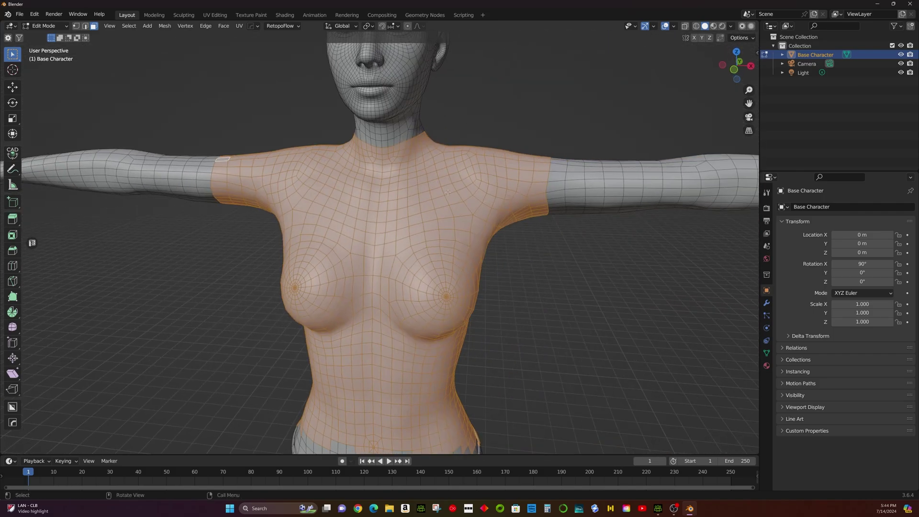
{"action": "left_click", "coordinate": [554, 177], "text": "alt+shift"}
Step: Add face loops around the front and back of the waist to even the selection's lower boundary
{"action": "scroll", "coordinate": [536, 206], "scroll_direction": "down", "scroll_amount": 2}
{"action": "middle_click_drag", "start_coordinate": [494, 267], "coordinate": [509, 268]}
{"action": "middle_click_drag", "start_coordinate": [498, 283], "coordinate": [481, 196], "text": "shift"}
{"action": "scroll", "coordinate": [431, 268], "scroll_direction": "up", "scroll_amount": 3}
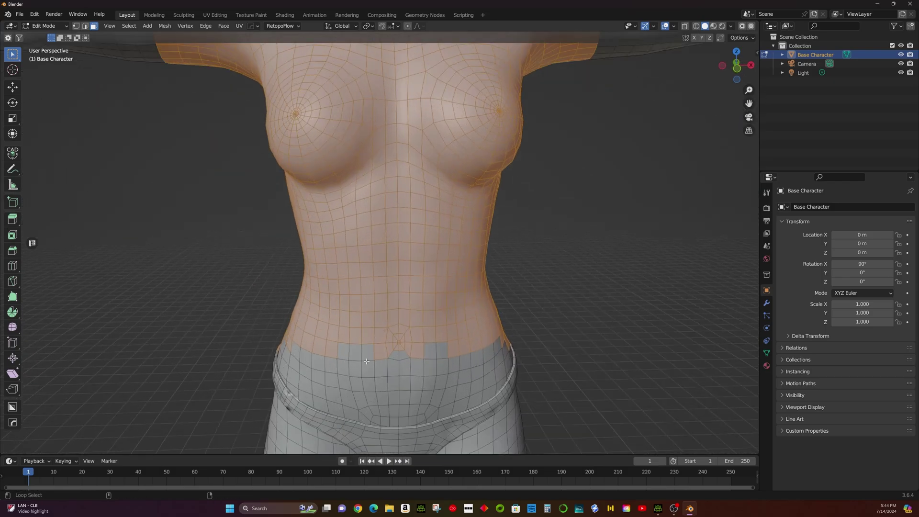
{"action": "left_click", "coordinate": [371, 366], "text": "alt+shift"}
{"action": "key", "text": "Escape"}
{"action": "mouse_move", "coordinate": [365, 347]}
{"action": "middle_mouse_down"}
{"action": "mouse_move", "coordinate": [547, 324]}
{"action": "mouse_move", "coordinate": [455, 392]}
{"action": "mouse_move", "coordinate": [547, 402]}
{"action": "middle_mouse_up"}
{"action": "left_click", "coordinate": [488, 381], "text": "alt"}
{"action": "key", "text": "ctrl+z"}
{"action": "left_click", "coordinate": [489, 381], "text": "alt+shift"}
Step: Deselect the stray faces over the hips and lower back, and complete the selection's boundary at the back of the waist
{"action": "middle_click_drag", "start_coordinate": [547, 401], "coordinate": [401, 404], "text": "shift"}
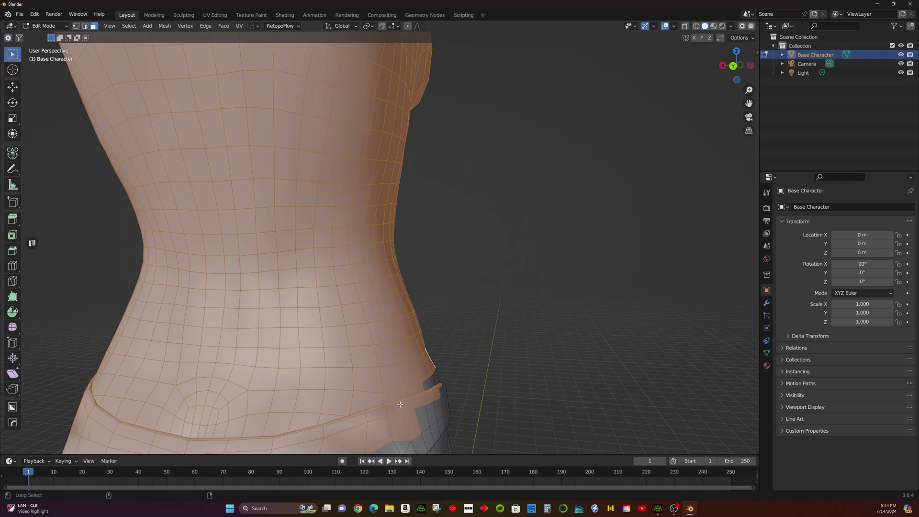
{"action": "middle_click_drag", "start_coordinate": [208, 397], "coordinate": [352, 379]}
{"action": "scroll", "coordinate": [352, 379], "scroll_direction": "down", "scroll_amount": 2}
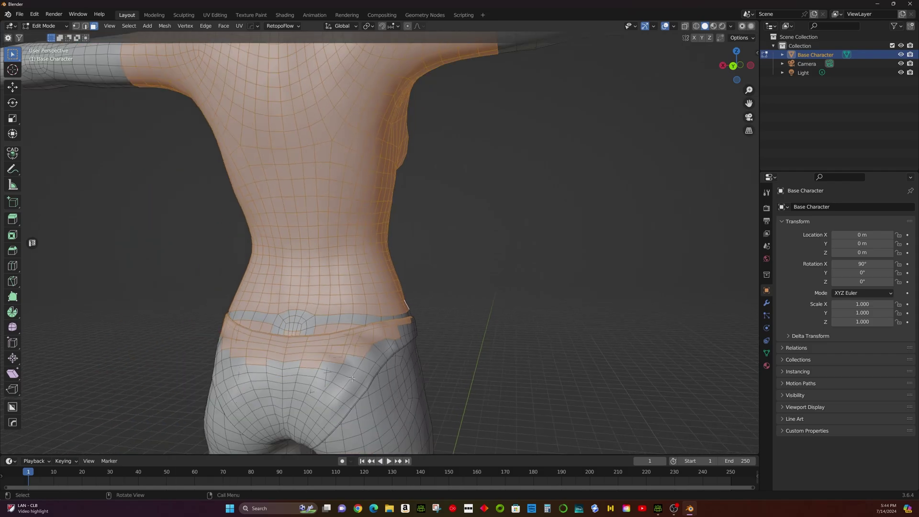
{"action": "left_click", "coordinate": [696, 27]}
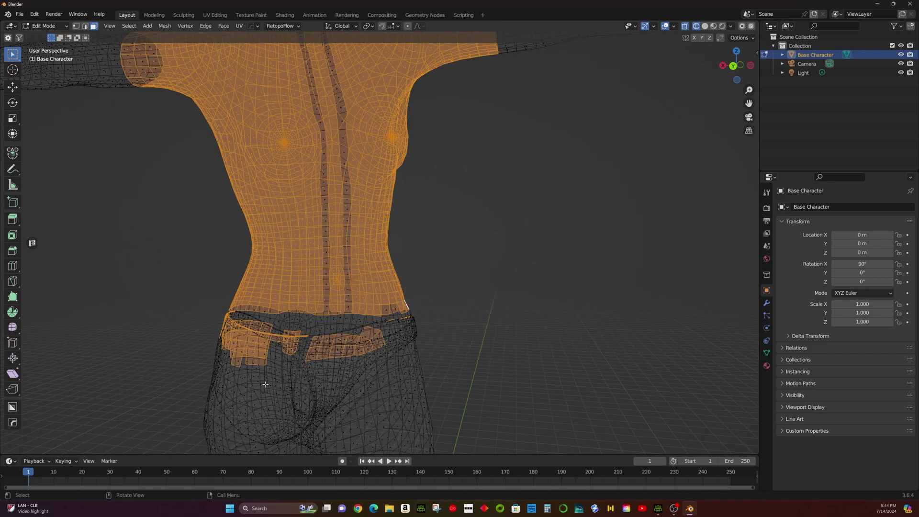
{"action": "middle_click_drag", "start_coordinate": [265, 383], "coordinate": [306, 384]}
{"action": "mouse_move", "coordinate": [163, 323]}
{"action": "left_mouse_down", "text": "shift"}
{"action": "mouse_move", "coordinate": [423, 379]}
{"action": "mouse_move", "coordinate": [116, 338]}
{"action": "left_mouse_up", "text": "shift"}
{"action": "key", "text": "ctrl+z"}
{"action": "scroll", "coordinate": [412, 382], "scroll_direction": "up", "scroll_amount": 1}
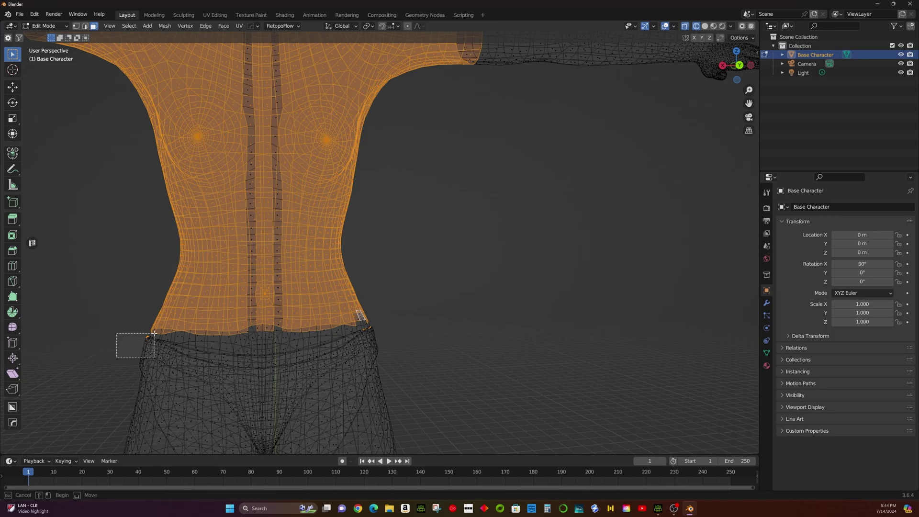
{"action": "key", "text": "shift+z"}
{"action": "left_click", "coordinate": [356, 315], "text": "alt+shift"}
{"action": "left_click", "coordinate": [354, 319], "text": "alt+shift"}
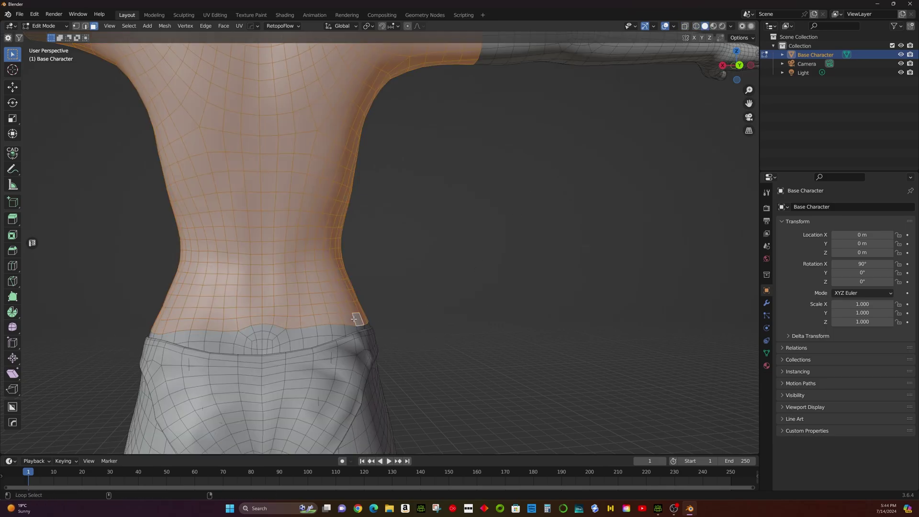
Step: Reselect the missed strips of faces down the front centre of the torso
{"action": "middle_click_drag", "start_coordinate": [304, 328], "coordinate": [242, 257]}
{"action": "scroll", "coordinate": [229, 254], "scroll_direction": "down", "scroll_amount": 1}
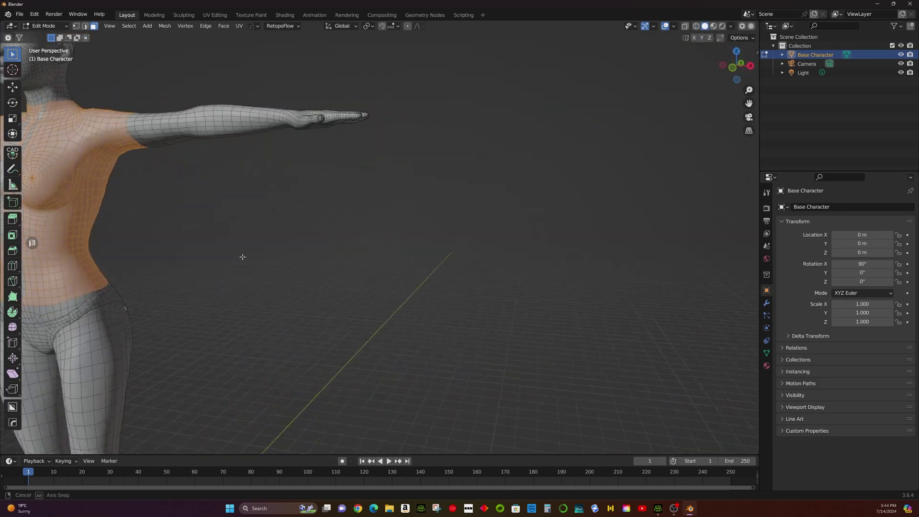
{"action": "middle_click_drag", "start_coordinate": [153, 292], "coordinate": [227, 308], "text": "shift"}
{"action": "scroll", "coordinate": [227, 308], "scroll_direction": "up", "scroll_amount": 2}
{"action": "middle_click_drag", "start_coordinate": [113, 359], "coordinate": [146, 360]}
{"action": "scroll", "coordinate": [146, 360], "scroll_direction": "down", "scroll_amount": 2}
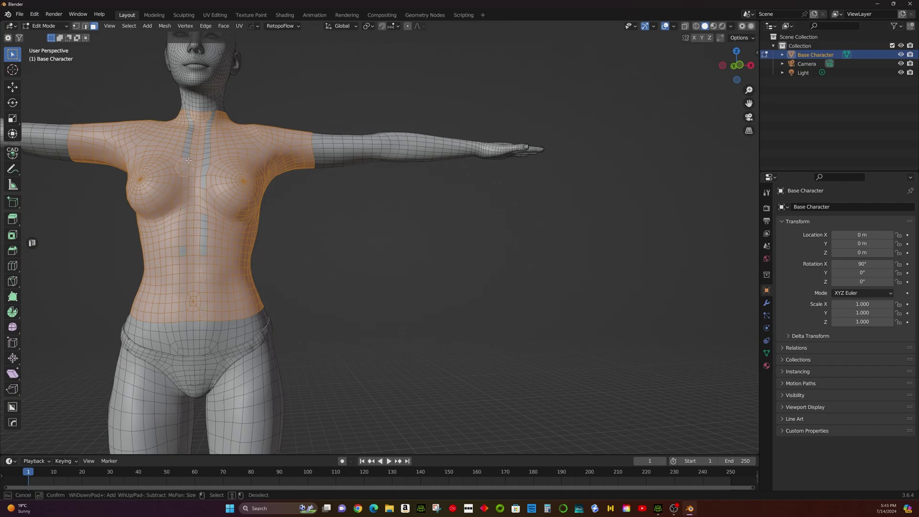
{"action": "middle_click_drag", "start_coordinate": [193, 181], "coordinate": [566, 170]}
Step: Duplicate the selected torso faces in place and separate the copy into its own object
{"action": "key", "text": "shift+d"}
{"action": "right_click", "coordinate": [566, 170]}
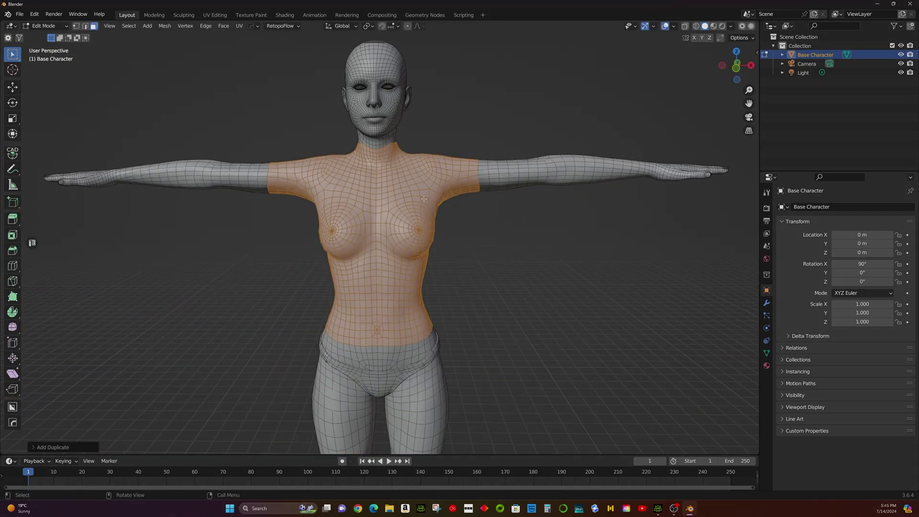
{"action": "left_click", "coordinate": [503, 207]}
{"action": "key", "text": "ctrl+z"}
{"action": "key", "text": "g"}
{"action": "right_click", "coordinate": [155, 98]}
{"action": "middle_click_drag", "start_coordinate": [156, 98], "coordinate": [171, 88]}
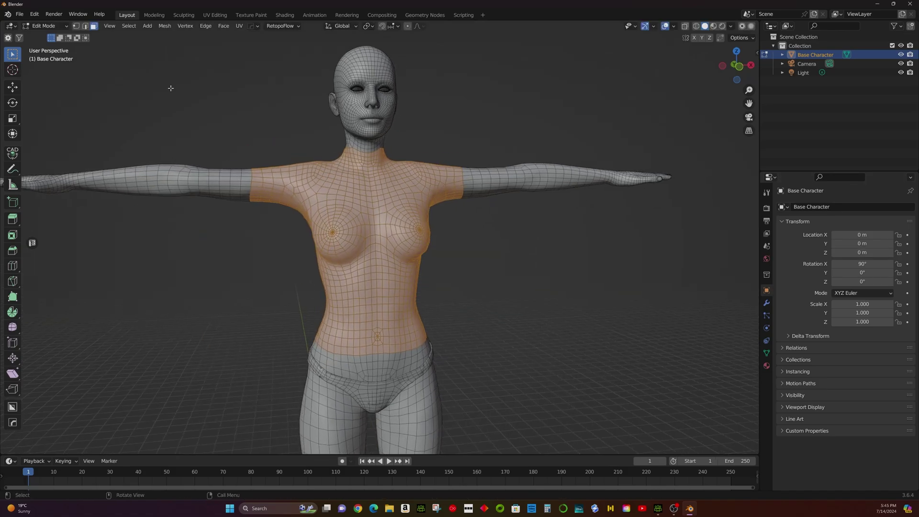
{"action": "key", "text": "p"}
{"action": "left_click", "coordinate": [369, 154]}
Step: Return to Object Mode, select the separated torso object and hide the original Base Character
{"action": "left_click", "coordinate": [46, 26]}
{"action": "left_click", "coordinate": [46, 38]}
{"action": "left_click", "coordinate": [820, 64]}
{"action": "left_click", "coordinate": [901, 55]}
{"action": "middle_click_drag", "start_coordinate": [382, 211], "coordinate": [421, 211]}
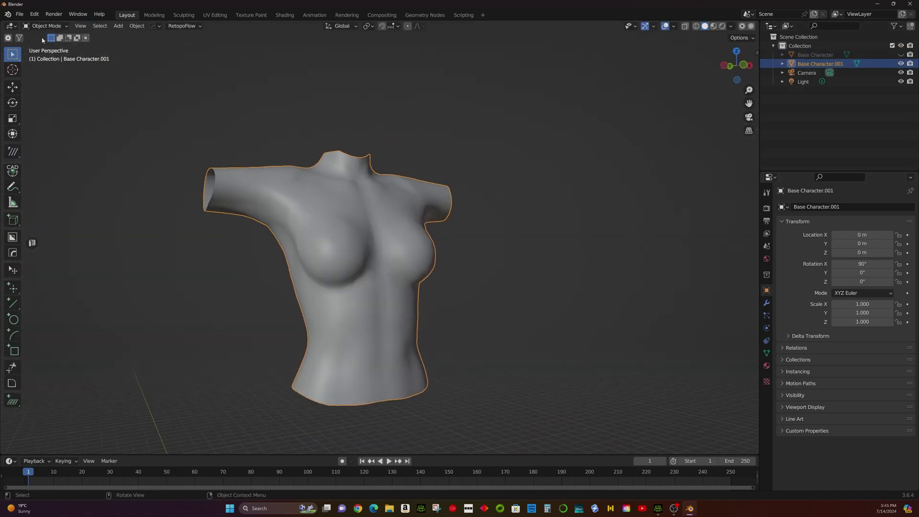
Step: Enter Edit Mode on the separated torso and clear its face selection
{"action": "left_click", "coordinate": [46, 26]}
{"action": "left_click", "coordinate": [45, 46]}
{"action": "key", "text": "a"}
{"action": "key", "text": "a"}
{"action": "scroll", "coordinate": [441, 59], "scroll_direction": "up", "scroll_amount": 2}
{"action": "middle_click_drag", "start_coordinate": [441, 59], "coordinate": [481, 149]}
{"action": "scroll", "coordinate": [566, 168], "scroll_direction": "up", "scroll_amount": 1}
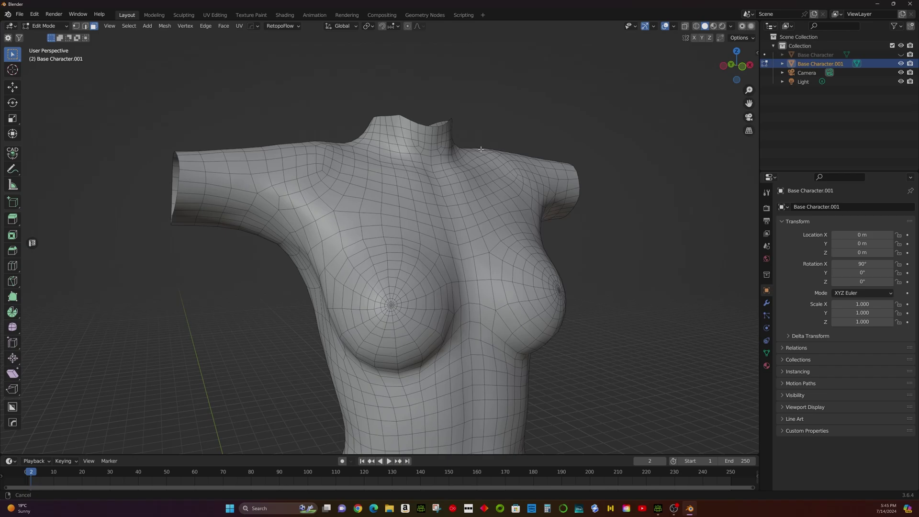
Step: Switch the torso to Sculpt Mode and even out its front neckline with the Elastic Deform brush in front view
{"action": "key", "text": "KP_1"}
{"action": "scroll", "coordinate": [496, 92], "scroll_direction": "down", "scroll_amount": 3}
{"action": "left_click", "coordinate": [46, 26]}
{"action": "left_click", "coordinate": [44, 58]}
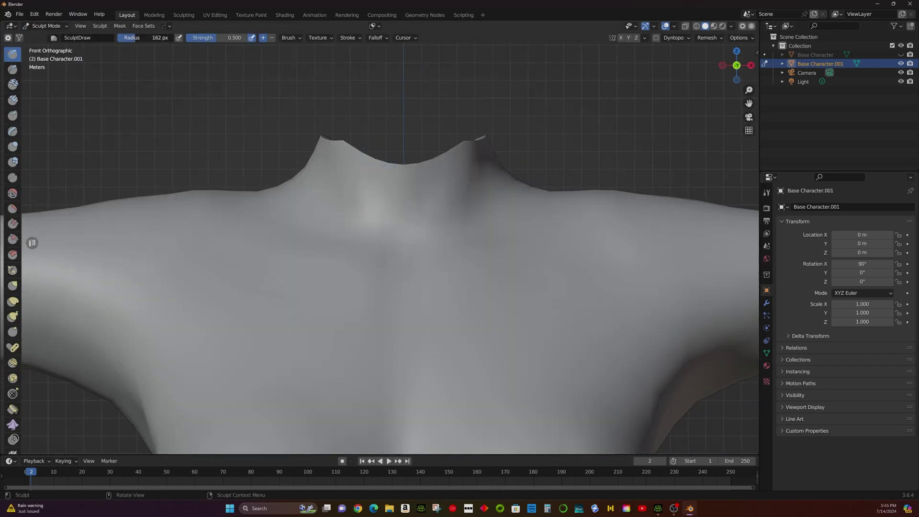
{"action": "left_click", "coordinate": [13, 301]}
{"action": "scroll", "coordinate": [336, 161], "scroll_direction": "down", "scroll_amount": 4}
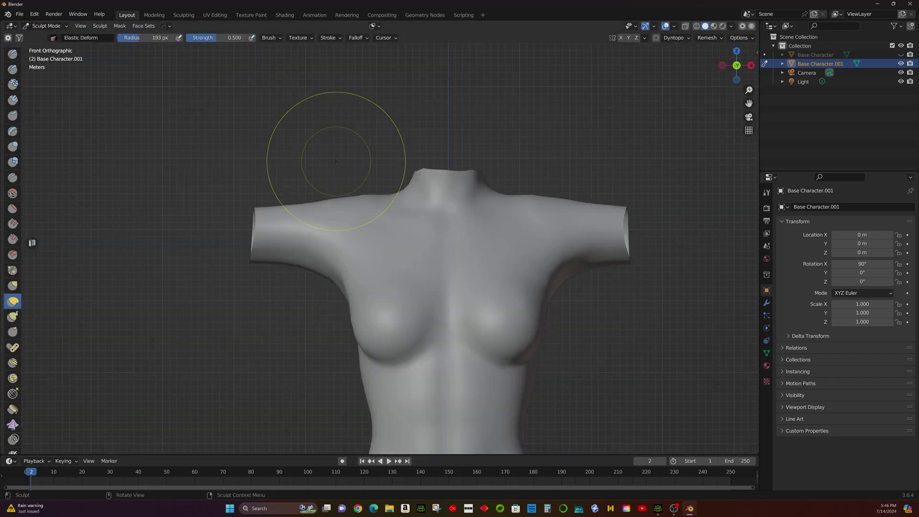
Step: Even out the torso's back neckline with the Elastic Deform brush at a 93 px radius
{"action": "key", "text": "ctrl+KP_1"}
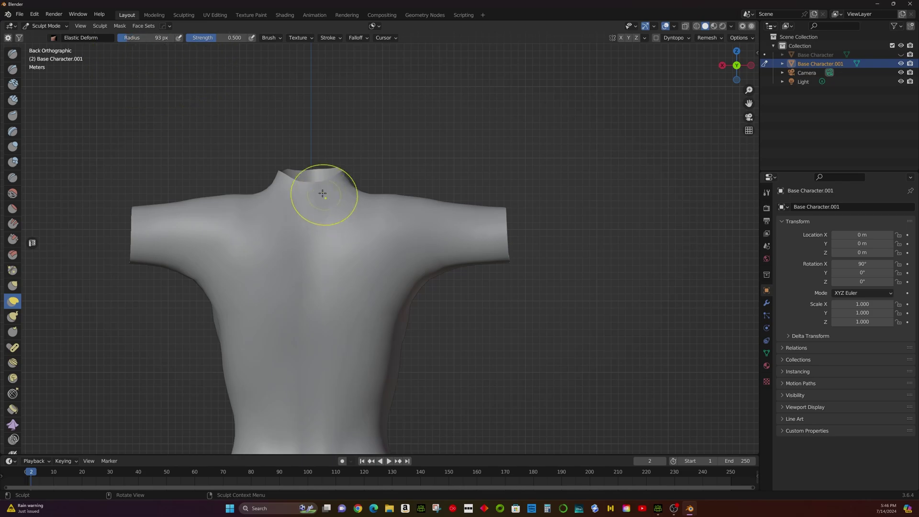
{"action": "scroll", "coordinate": [316, 199], "scroll_direction": "down", "scroll_amount": 4}
{"action": "middle_click_drag", "start_coordinate": [240, 269], "coordinate": [487, 282]}
{"action": "scroll", "coordinate": [431, 306], "scroll_direction": "up", "scroll_amount": 4}
{"action": "middle_click_drag", "start_coordinate": [208, 243], "coordinate": [401, 258], "text": "shift"}
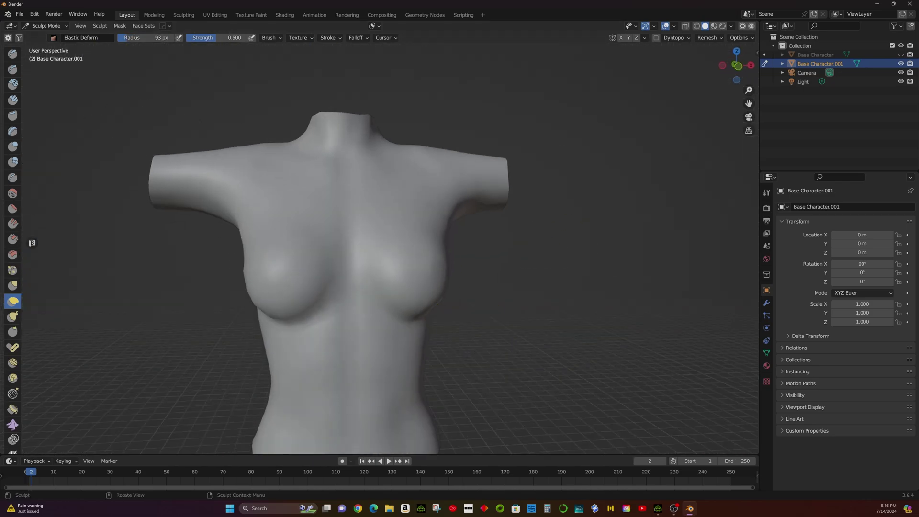
Step: Examine the torso piece's bottom hem and sides from several angles
{"action": "left_click", "coordinate": [47, 26]}
{"action": "left_click", "coordinate": [47, 45]}
{"action": "scroll", "coordinate": [220, 191], "scroll_direction": "down", "scroll_amount": 2}
{"action": "middle_click_drag", "start_coordinate": [220, 191], "coordinate": [225, 147], "text": "shift"}
{"action": "left_click", "coordinate": [47, 26]}
{"action": "left_click", "coordinate": [47, 55]}
{"action": "scroll", "coordinate": [326, 222], "scroll_direction": "up", "scroll_amount": 2}
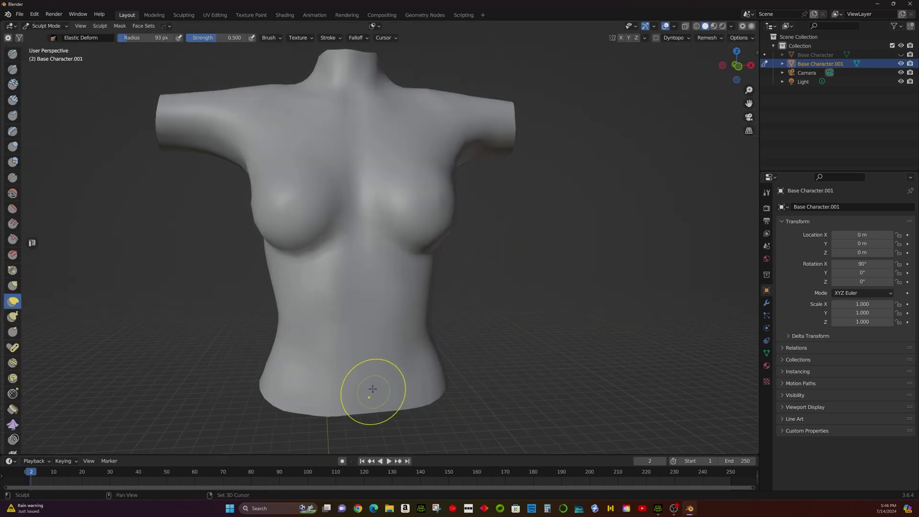
{"action": "middle_click_drag", "start_coordinate": [373, 389], "coordinate": [268, 383]}
{"action": "middle_click_drag", "start_coordinate": [297, 378], "coordinate": [172, 369], "text": "shift"}
{"action": "scroll", "coordinate": [172, 369], "scroll_direction": "up", "scroll_amount": 3}
{"action": "scroll", "coordinate": [260, 363], "scroll_direction": "down", "scroll_amount": 3}
{"action": "middle_click_drag", "start_coordinate": [261, 363], "coordinate": [383, 355]}
Step: Switch to Edit Mode and scale the whole torso mesh up slightly over the Base Character body
{"action": "left_click", "coordinate": [47, 25]}
{"action": "left_click", "coordinate": [47, 45]}
{"action": "middle_click_drag", "start_coordinate": [335, 148], "coordinate": [385, 176]}
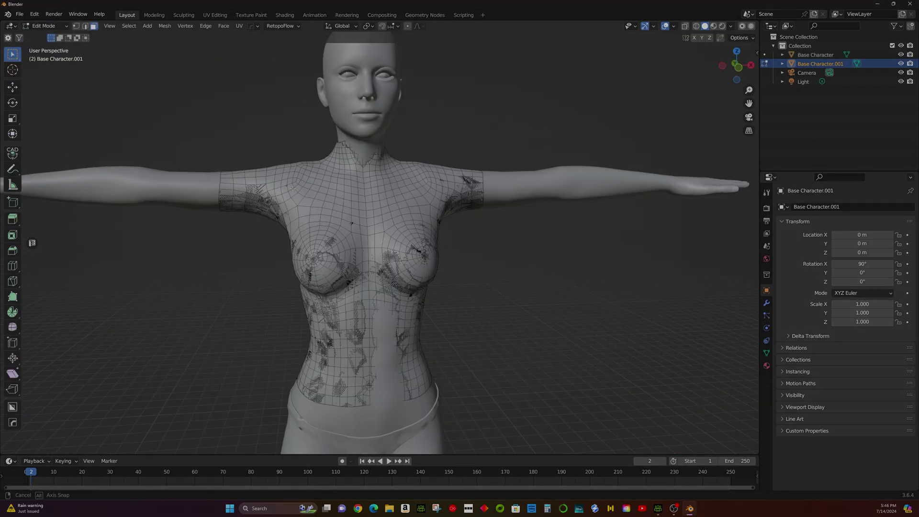
{"action": "key", "text": "a"}
{"action": "key", "text": "s"}
{"action": "left_click", "coordinate": [411, 231]}
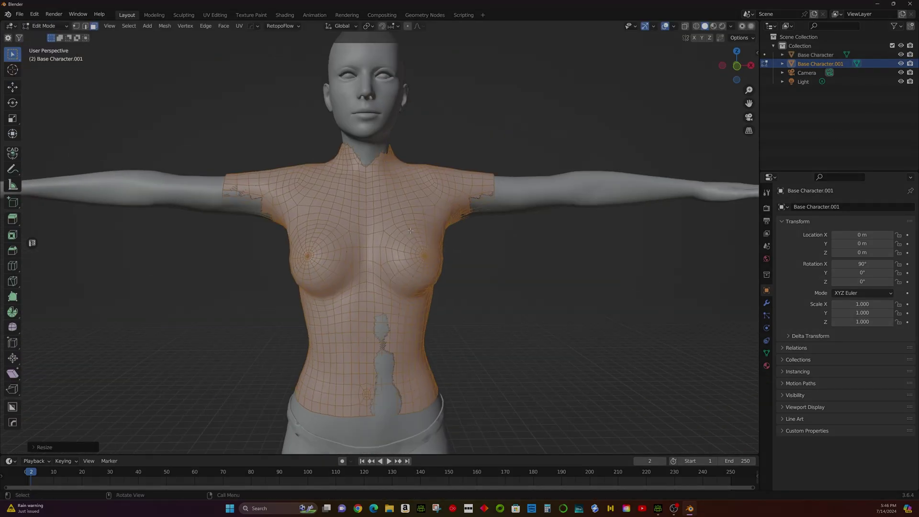
Step: Return to Sculpt Mode and pull the sleeve underside and torso clear of the body with the Elastic Deform brush at a 134 px radius
{"action": "left_click", "coordinate": [47, 26]}
{"action": "left_click", "coordinate": [49, 56]}
{"action": "middle_click_drag", "start_coordinate": [240, 268], "coordinate": [335, 273]}
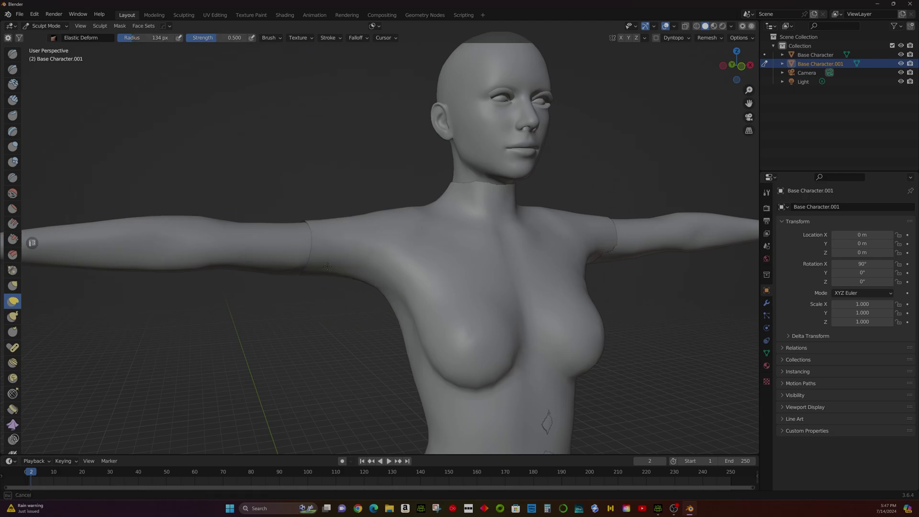
{"action": "left_click_drag", "start_coordinate": [327, 266], "coordinate": [328, 270]}
{"action": "scroll", "coordinate": [335, 273], "scroll_direction": "down", "scroll_amount": 4}
{"action": "mouse_move", "coordinate": [364, 273]}
{"action": "middle_mouse_down"}
{"action": "mouse_move", "coordinate": [330, 277]}
{"action": "mouse_move", "coordinate": [424, 311]}
{"action": "middle_mouse_up"}
{"action": "scroll", "coordinate": [425, 330], "scroll_direction": "up", "scroll_amount": 2}
{"action": "left_click_drag", "start_coordinate": [424, 345], "coordinate": [348, 331]}
{"action": "mouse_move", "coordinate": [348, 330]}
{"action": "middle_mouse_down"}
{"action": "mouse_move", "coordinate": [463, 348]}
{"action": "mouse_move", "coordinate": [434, 303]}
{"action": "mouse_move", "coordinate": [391, 331]}
{"action": "mouse_move", "coordinate": [355, 324]}
{"action": "middle_mouse_up"}
Step: Return the torso to Edit Mode and hide the Base Character
{"action": "left_click", "coordinate": [47, 25]}
{"action": "left_click", "coordinate": [46, 47]}
{"action": "scroll", "coordinate": [390, 192], "scroll_direction": "up", "scroll_amount": 2}
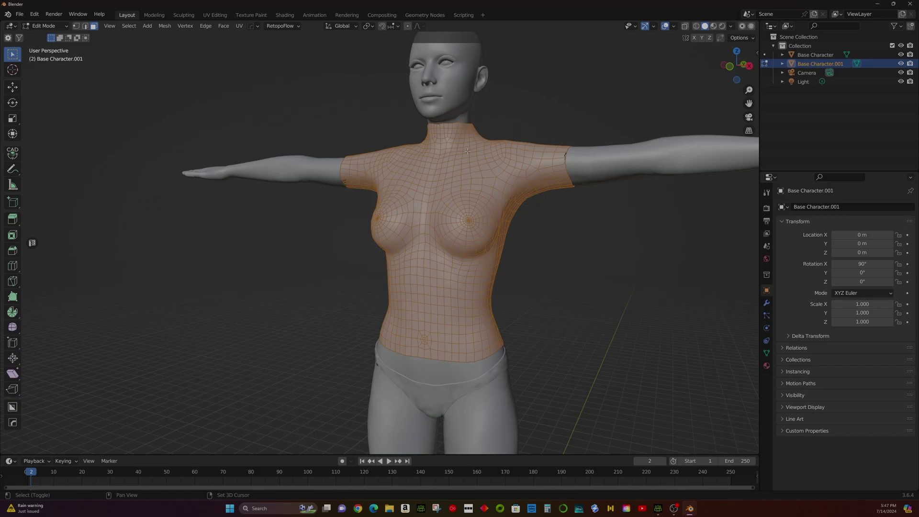
{"action": "left_click", "coordinate": [901, 54]}
{"action": "middle_click_drag", "start_coordinate": [431, 143], "coordinate": [379, 189], "text": "shift"}
{"action": "scroll", "coordinate": [191, 163], "scroll_direction": "up", "scroll_amount": 3}
{"action": "middle_click_drag", "start_coordinate": [168, 160], "coordinate": [218, 163]}
Step: Add an edge loop at the end of the character's right sleeve and slide it close to the opening
{"action": "key", "text": "ctrl+r"}
{"action": "left_click", "coordinate": [215, 162]}
{"action": "left_click", "coordinate": [216, 163]}
{"action": "key", "text": "g"}
{"action": "key", "text": "g"}
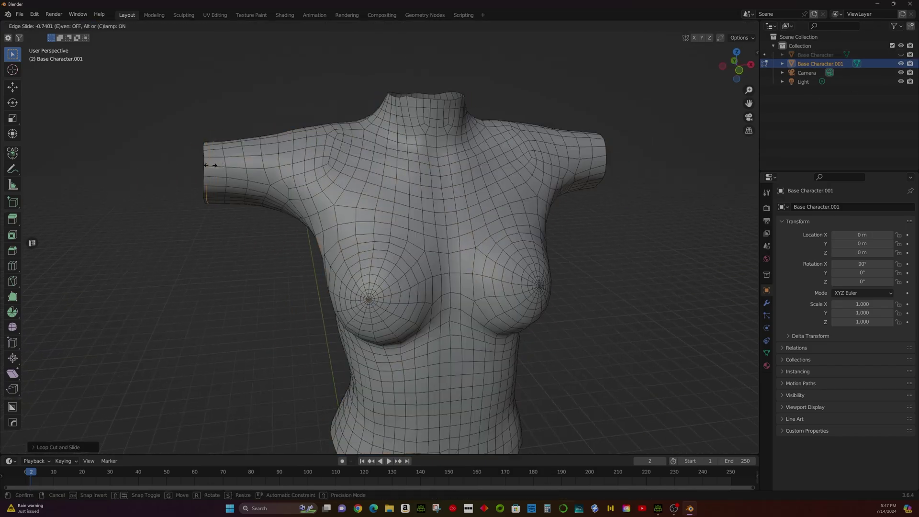
{"action": "left_click", "coordinate": [210, 164]}
Step: Add an edge loop next to the neck opening
{"action": "scroll", "coordinate": [376, 185], "scroll_direction": "up", "scroll_amount": 4}
{"action": "key", "text": "ctrl+r"}
{"action": "left_click", "coordinate": [379, 184]}
{"action": "left_click", "coordinate": [380, 183]}
{"action": "middle_click_drag", "start_coordinate": [144, 72], "coordinate": [288, 129], "text": "shift"}
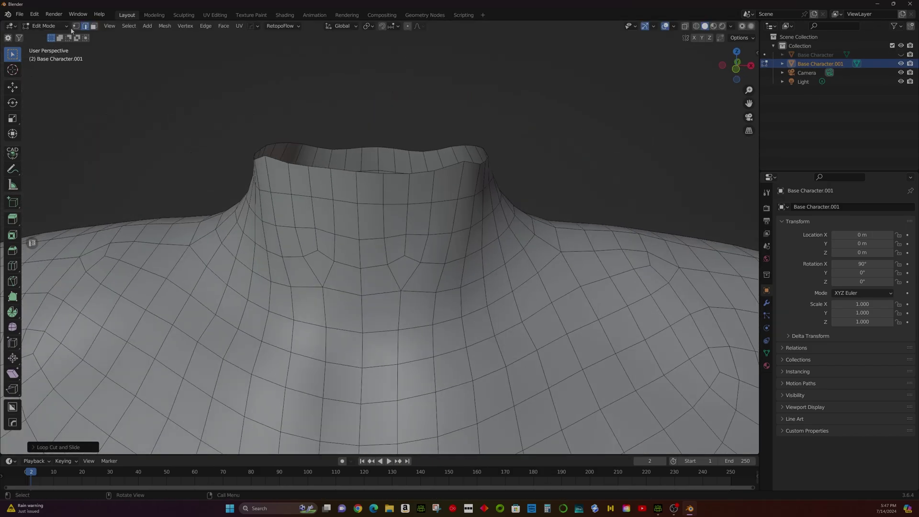
Step: Switch to vertex selection and move uneven vertices on the neck rim to level the neckline
{"action": "left_click", "coordinate": [76, 26]}
{"action": "middle_click_drag", "start_coordinate": [215, 163], "coordinate": [343, 165]}
{"action": "left_click", "coordinate": [175, 163]}
{"action": "key", "text": "g"}
{"action": "left_click", "coordinate": [174, 165]}
{"action": "middle_click_drag", "start_coordinate": [174, 166], "coordinate": [129, 166]}
{"action": "middle_click_drag", "start_coordinate": [268, 163], "coordinate": [227, 164]}
{"action": "left_click", "coordinate": [410, 169]}
{"action": "key", "text": "g"}
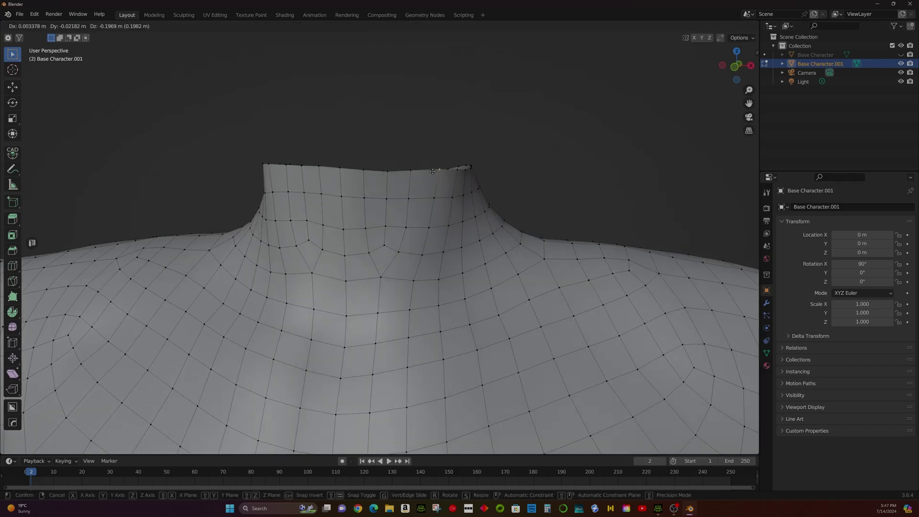
{"action": "left_click", "coordinate": [410, 170]}
Step: Select the neck rim loop, smooth its vertices and scale it inward
{"action": "left_click", "coordinate": [409, 170], "text": "alt"}
{"action": "left_click", "coordinate": [168, 28]}
{"action": "left_click", "coordinate": [189, 116]}
{"action": "left_click", "coordinate": [358, 174]}
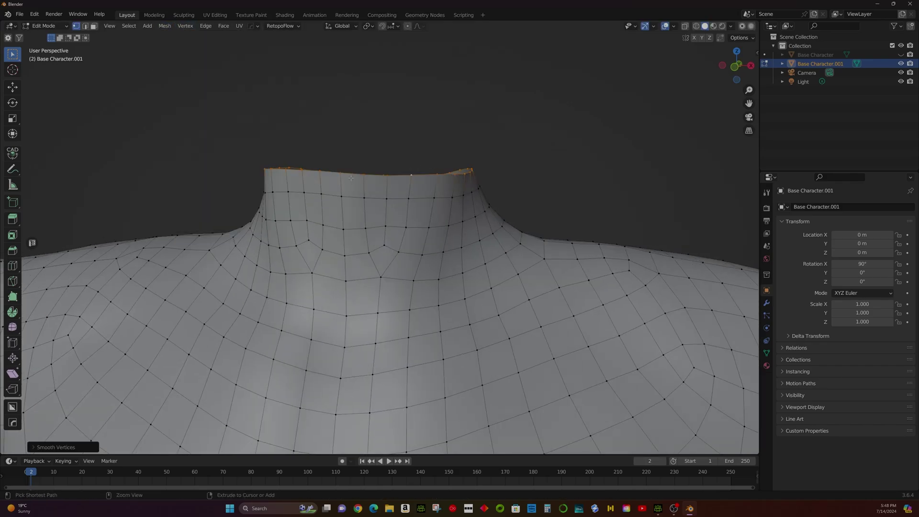
{"action": "middle_click_drag", "start_coordinate": [358, 174], "coordinate": [527, 205]}
{"action": "key", "text": "s"}
{"action": "left_click", "coordinate": [335, 313]}
Step: Select the opening loop of the character's left sleeve and scale it inward to about 0.8
{"action": "left_click", "coordinate": [585, 208], "text": "alt"}
{"action": "key", "text": "s"}
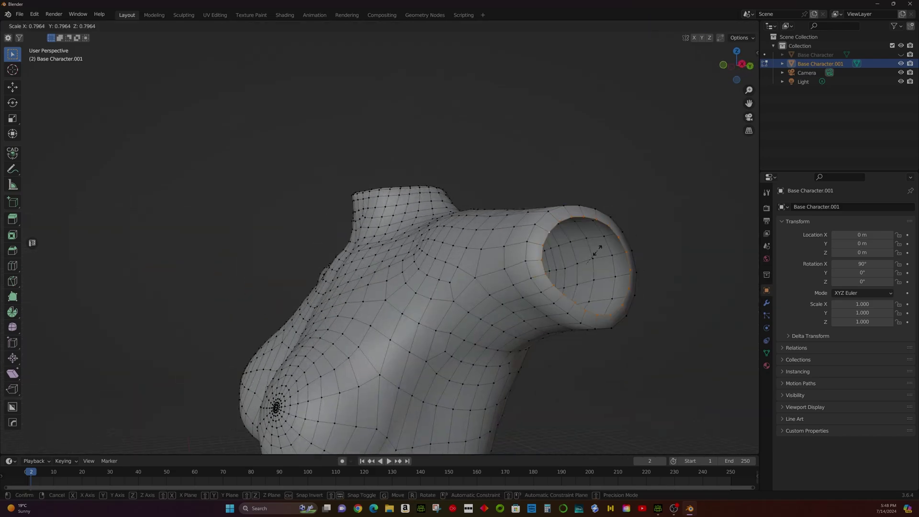
{"action": "left_click", "coordinate": [605, 243]}
{"action": "middle_click_drag", "start_coordinate": [527, 249], "coordinate": [604, 242]}
Step: Add an edge loop just above the torso's bottom hem and slide it close to the rim
{"action": "middle_click_drag", "start_coordinate": [382, 407], "coordinate": [378, 144], "text": "shift"}
{"action": "left_click", "coordinate": [378, 373], "text": "alt"}
{"action": "left_click", "coordinate": [109, 26]}
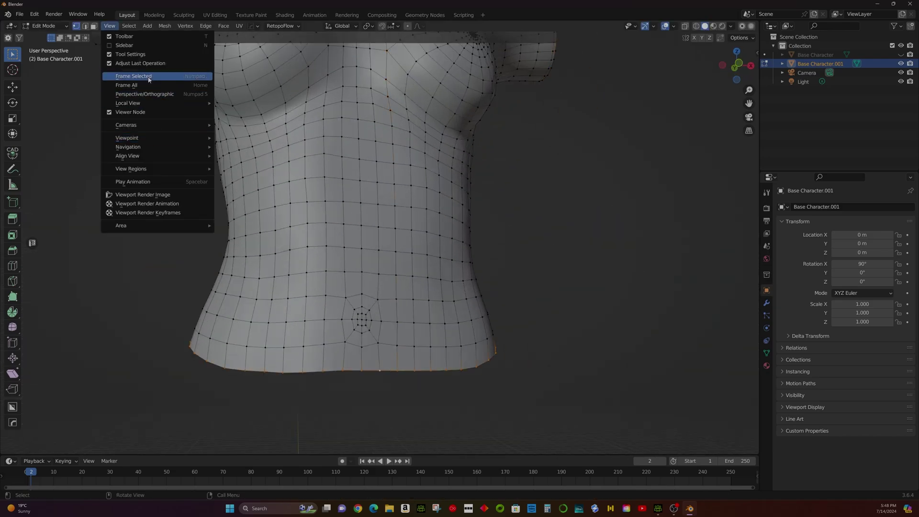
{"action": "left_click", "coordinate": [225, 158]}
{"action": "key", "text": "ctrl+r"}
{"action": "left_click", "coordinate": [364, 357]}
{"action": "left_click", "coordinate": [364, 357]}
{"action": "key", "text": "g"}
{"action": "key", "text": "g"}
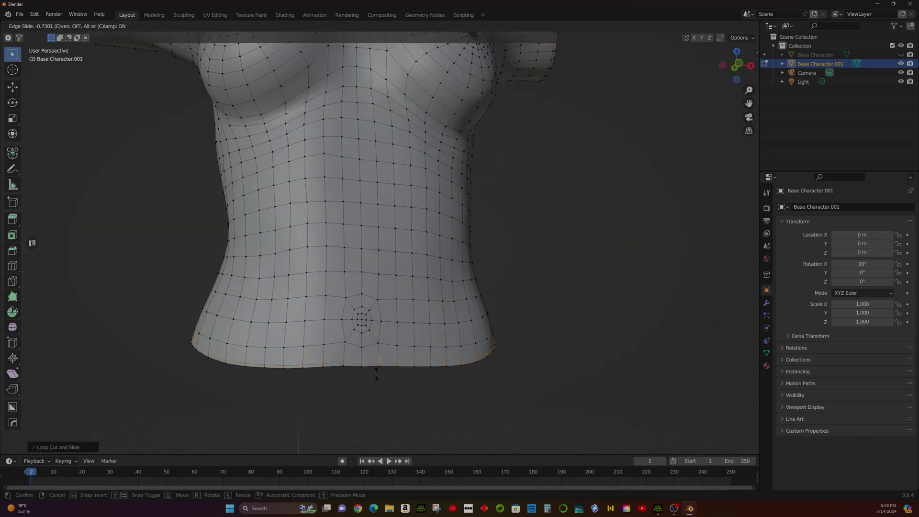
{"action": "left_click", "coordinate": [375, 374]}
Step: Smooth the new hem loop's vertices and scale the bottom rim loop inward
{"action": "left_click", "coordinate": [186, 26]}
{"action": "left_click", "coordinate": [217, 139]}
{"action": "left_click", "coordinate": [370, 373], "text": "alt"}
{"action": "middle_click_drag", "start_coordinate": [370, 374], "coordinate": [373, 335]}
{"action": "scroll", "coordinate": [373, 335], "scroll_direction": "down", "scroll_amount": 1}
{"action": "key", "text": "s"}
{"action": "left_click", "coordinate": [507, 407]}
{"action": "middle_click_drag", "start_coordinate": [503, 373], "coordinate": [500, 409]}
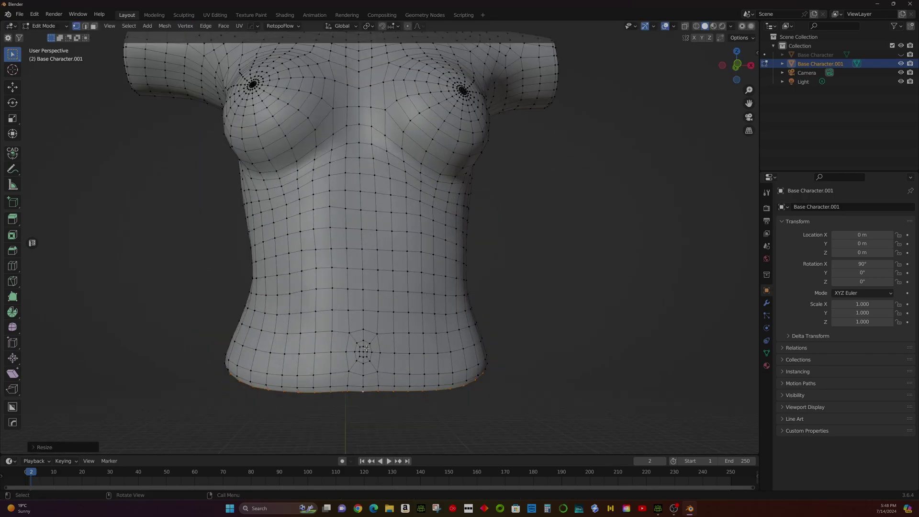
Step: Simplify the navel topology by sliding its vertices and dissolving the diagonal edges around it
{"action": "left_click_drag", "start_coordinate": [351, 337], "coordinate": [375, 372]}
{"action": "key", "text": "g"}
{"action": "key", "text": "g"}
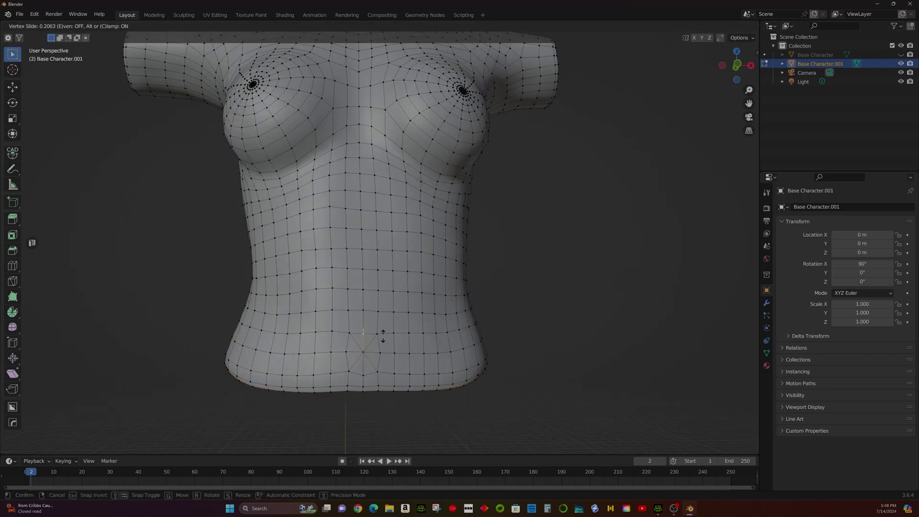
{"action": "left_click", "coordinate": [359, 360]}
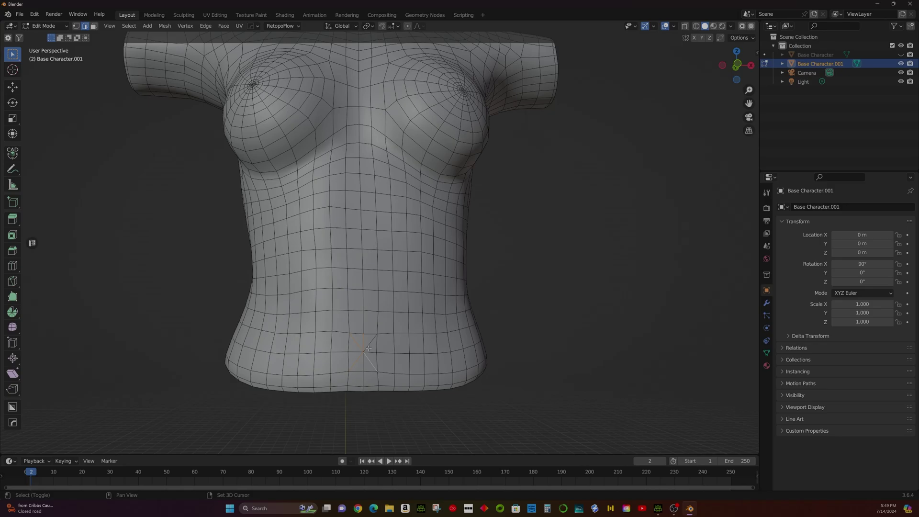
{"action": "key", "text": "x"}
{"action": "left_click", "coordinate": [364, 383]}
{"action": "key", "text": "Home"}
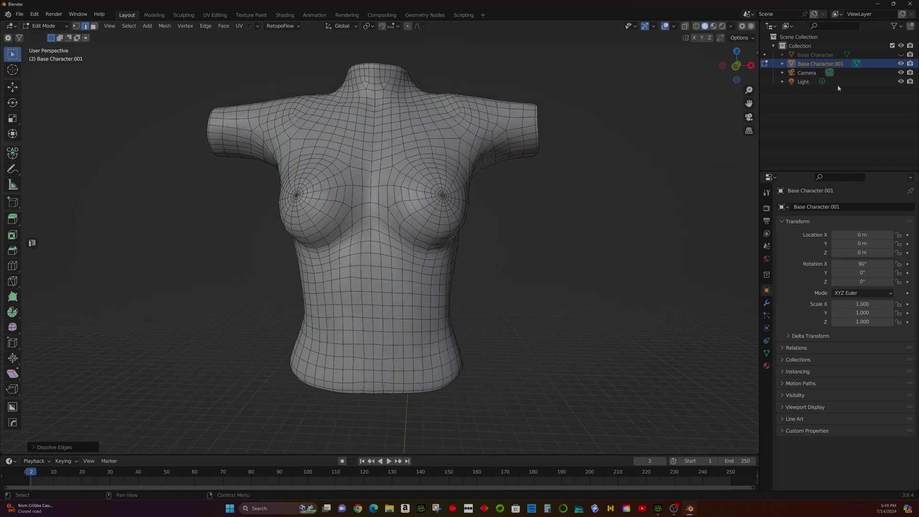
Step: Unhide the Base Character and check in Sculpt and Object Mode how the torso piece fits over the body
{"action": "left_click", "coordinate": [901, 55]}
{"action": "scroll", "coordinate": [468, 214], "scroll_direction": "down", "scroll_amount": 2}
{"action": "middle_click_drag", "start_coordinate": [468, 214], "coordinate": [486, 212]}
{"action": "mouse_move", "coordinate": [201, 96]}
{"action": "middle_mouse_down"}
{"action": "mouse_move", "coordinate": [346, 46]}
{"action": "mouse_move", "coordinate": [352, 96]}
{"action": "middle_mouse_up"}
{"action": "left_click", "coordinate": [46, 26]}
{"action": "left_click", "coordinate": [49, 55]}
{"action": "mouse_move", "coordinate": [261, 208]}
{"action": "middle_mouse_down"}
{"action": "mouse_move", "coordinate": [294, 216]}
{"action": "mouse_move", "coordinate": [446, 195]}
{"action": "mouse_move", "coordinate": [476, 278]}
{"action": "mouse_move", "coordinate": [570, 244]}
{"action": "mouse_move", "coordinate": [546, 240]}
{"action": "mouse_move", "coordinate": [605, 242]}
{"action": "middle_mouse_up"}
{"action": "scroll", "coordinate": [572, 244], "scroll_direction": "down", "scroll_amount": 2}
{"action": "scroll", "coordinate": [469, 228], "scroll_direction": "up", "scroll_amount": 3}
{"action": "scroll", "coordinate": [467, 222], "scroll_direction": "down", "scroll_amount": 4}
{"action": "left_click", "coordinate": [53, 26]}
{"action": "left_click", "coordinate": [51, 36]}
{"action": "scroll", "coordinate": [444, 279], "scroll_direction": "up", "scroll_amount": 3}
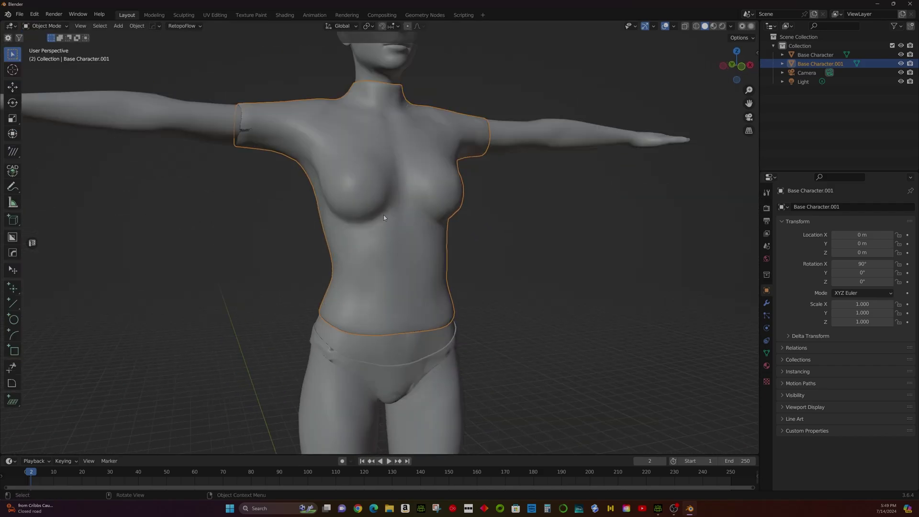
{"action": "mouse_move", "coordinate": [265, 158]}
{"action": "middle_mouse_down"}
{"action": "mouse_move", "coordinate": [281, 158]}
{"action": "mouse_move", "coordinate": [275, 170]}
{"action": "middle_mouse_up"}
Step: Put the torso in Edit Mode, change the Properties area to the UV Editor and select the whole mesh
{"action": "left_click", "coordinate": [771, 177]}
{"action": "middle_click_drag", "start_coordinate": [709, 158], "coordinate": [652, 129]}
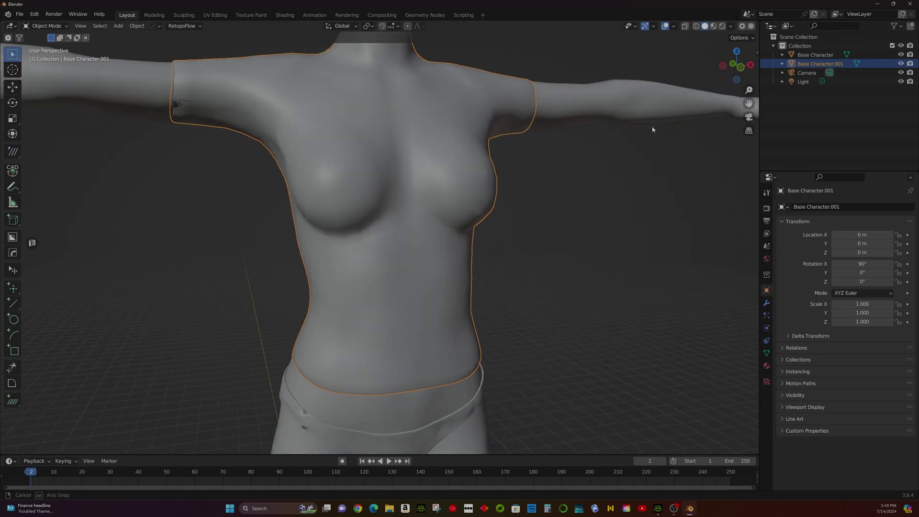
{"action": "left_click", "coordinate": [53, 26]}
{"action": "left_click", "coordinate": [51, 47]}
{"action": "left_click", "coordinate": [771, 178]}
{"action": "left_click", "coordinate": [481, 224]}
{"action": "key", "text": "a"}
{"action": "scroll", "coordinate": [849, 330], "scroll_direction": "down", "scroll_amount": 2}
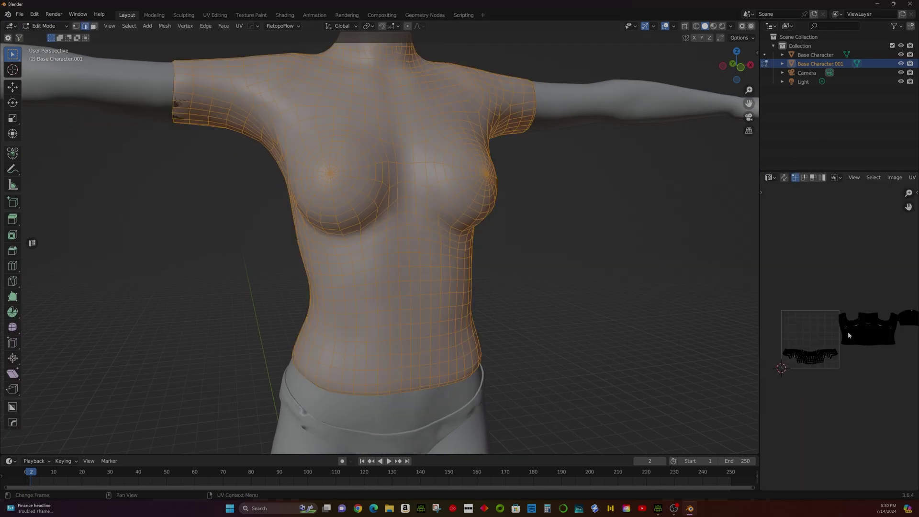
Step: Enable UV sync selection, select the linked front torso island in face mode and move it into the UV tile
{"action": "scroll", "coordinate": [849, 331], "scroll_direction": "up", "scroll_amount": 1}
{"action": "key", "text": "l"}
{"action": "left_click", "coordinate": [784, 177]}
{"action": "key", "text": "alt+a"}
{"action": "key", "text": "l"}
{"action": "key", "text": "3"}
{"action": "key", "text": "g"}
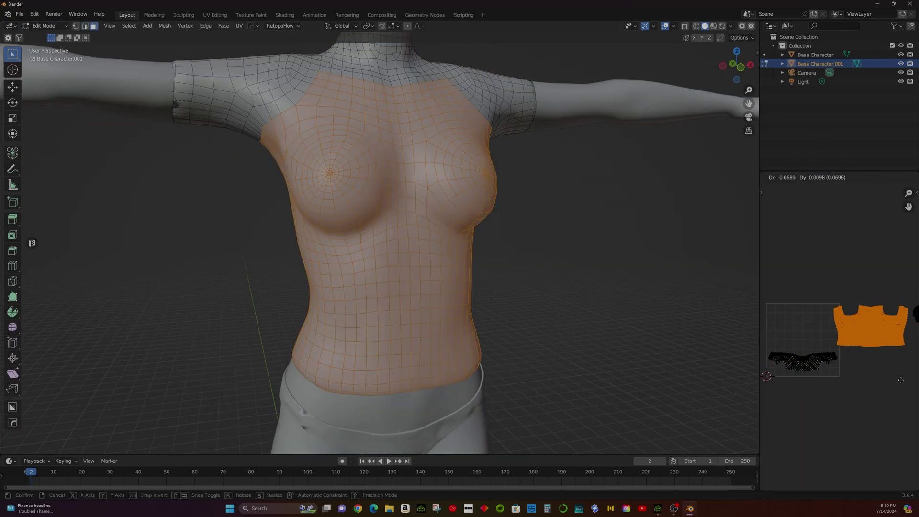
{"action": "left_click", "coordinate": [808, 330]}
Step: Select the remaining outlying UV island and move it next to the torso islands
{"action": "scroll", "coordinate": [807, 328], "scroll_direction": "down", "scroll_amount": 3}
{"action": "key", "text": "alt+a"}
{"action": "key", "text": "l"}
{"action": "key", "text": "g"}
{"action": "left_click", "coordinate": [809, 304]}
Step: Scale all UV islands down together, widen the UV Editor area and move the islands over the UV tile
{"action": "key", "text": "a"}
{"action": "key", "text": "s"}
{"action": "left_click", "coordinate": [845, 400]}
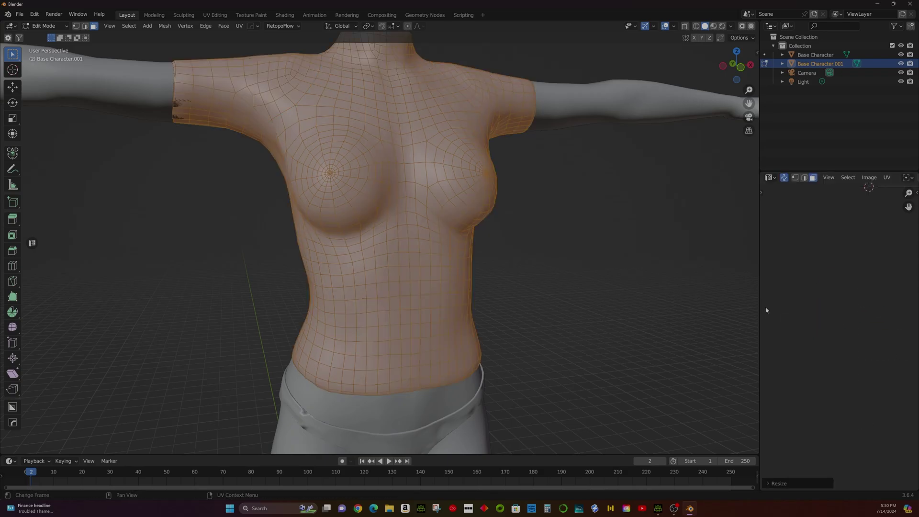
{"action": "left_click_drag", "start_coordinate": [760, 310], "coordinate": [570, 289]}
{"action": "scroll", "coordinate": [735, 304], "scroll_direction": "up", "scroll_amount": 6}
{"action": "key", "text": "g"}
{"action": "left_click", "coordinate": [805, 463]}
{"action": "scroll", "coordinate": [788, 422], "scroll_direction": "down", "scroll_amount": 1}
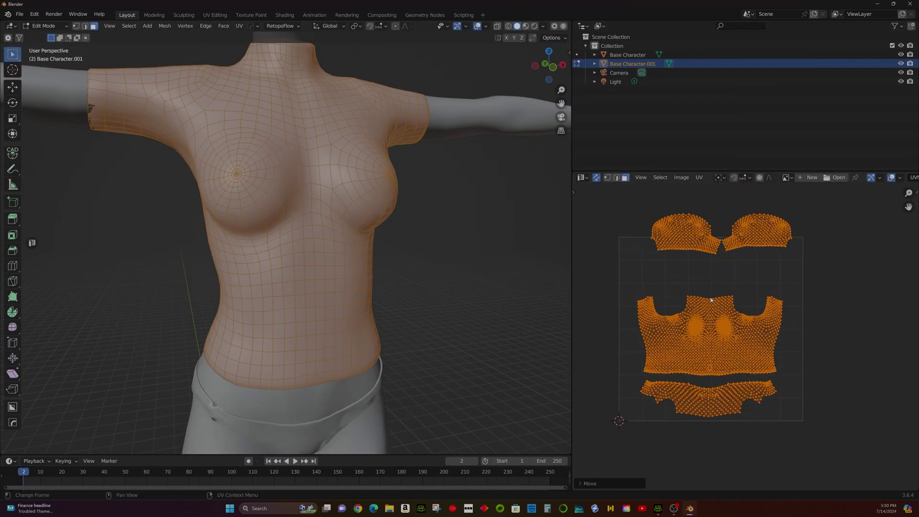
Step: Move the two sleeve islands inside the UV tile above the front torso island
{"action": "left_click_drag", "start_coordinate": [640, 198], "coordinate": [807, 278]}
{"action": "key", "text": "g"}
{"action": "left_click", "coordinate": [798, 315]}
{"action": "key", "text": "alt+a"}
{"action": "key", "text": "l"}
{"action": "key", "text": "g"}
{"action": "left_click", "coordinate": [765, 269]}
Step: Select all UV islands and widen the UV Editor area further
{"action": "left_click_drag", "start_coordinate": [628, 208], "coordinate": [813, 432]}
{"action": "left_click", "coordinate": [698, 179]}
{"action": "left_click", "coordinate": [698, 179]}
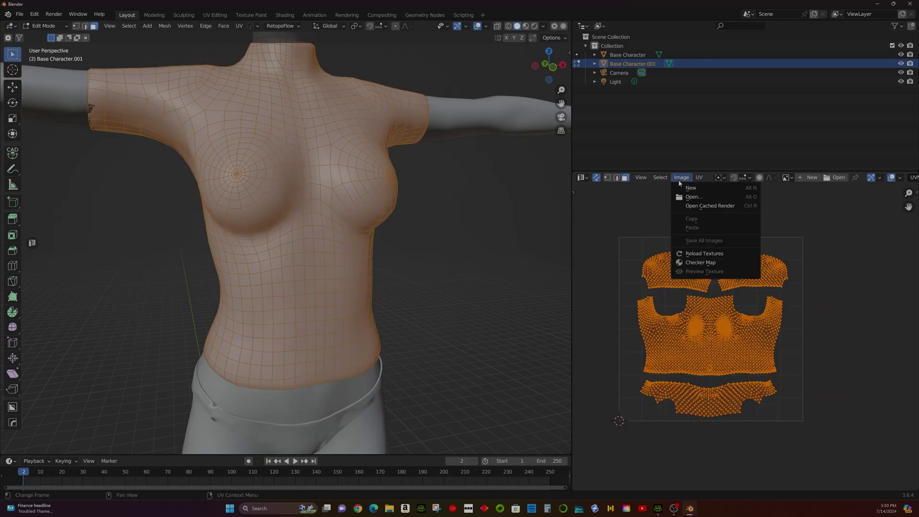
{"action": "middle_click_drag", "start_coordinate": [320, 203], "coordinate": [292, 210]}
{"action": "scroll", "coordinate": [293, 210], "scroll_direction": "down", "scroll_amount": 3}
{"action": "left_click_drag", "start_coordinate": [573, 198], "coordinate": [470, 196]}
{"action": "left_click", "coordinate": [597, 178]}
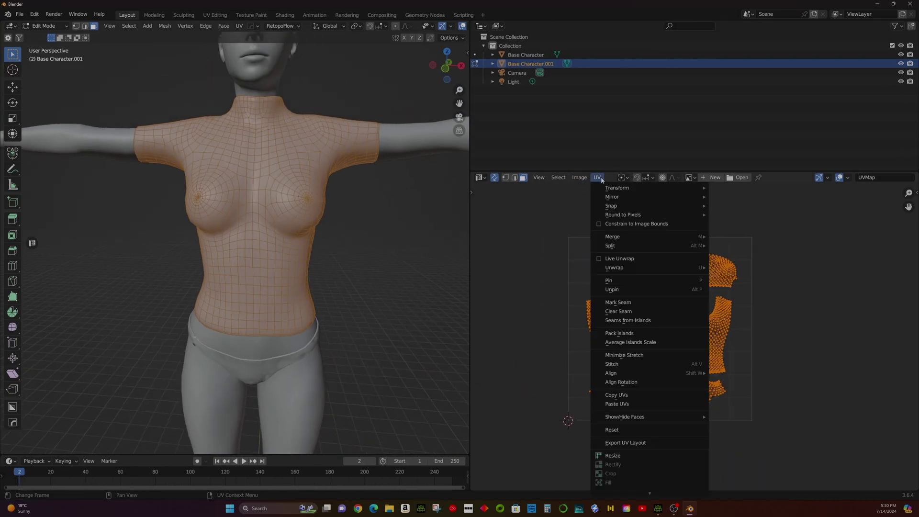
Step: Turn on the Display Stretch overlay in the UV Editor and change its stretch type
{"action": "left_click", "coordinate": [848, 179]}
{"action": "left_click", "coordinate": [794, 277]}
{"action": "left_click", "coordinate": [870, 278]}
{"action": "left_click", "coordinate": [862, 310]}
{"action": "scroll", "coordinate": [654, 289], "scroll_direction": "up", "scroll_amount": 2}
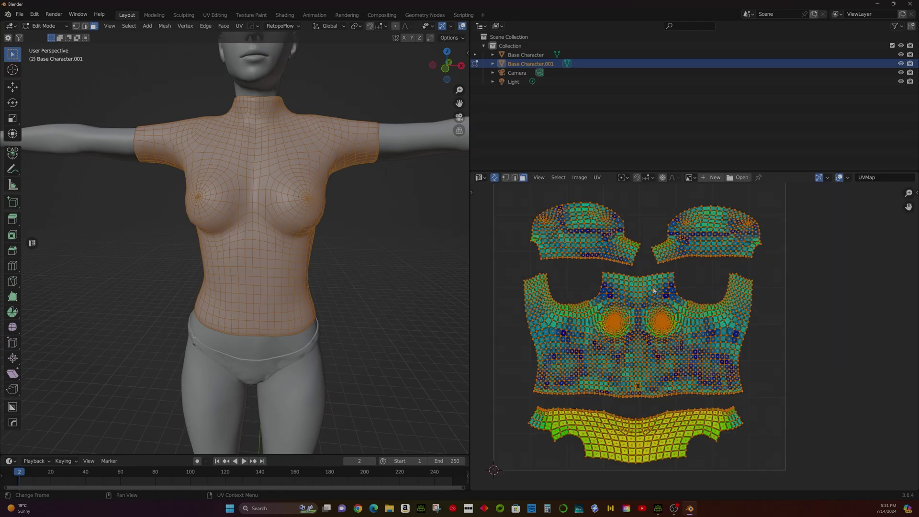
Step: Apply Average Islands Scale to all the UV islands
{"action": "scroll", "coordinate": [632, 244], "scroll_direction": "down", "scroll_amount": 1}
{"action": "right_click", "coordinate": [628, 236]}
{"action": "left_click", "coordinate": [606, 382]}
Step: Examine the UV stretch colours around the bust and along the lower edge of the front torso island
{"action": "scroll", "coordinate": [606, 379], "scroll_direction": "up", "scroll_amount": 5}
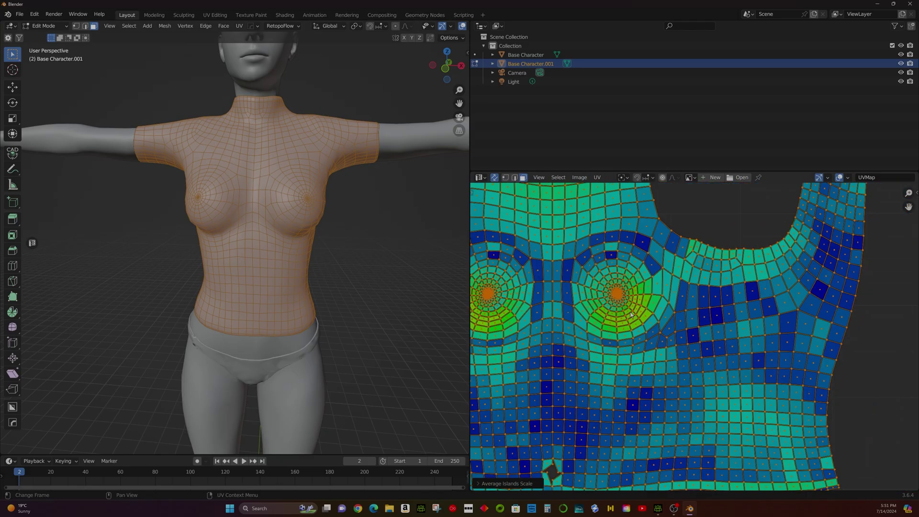
{"action": "scroll", "coordinate": [547, 433], "scroll_direction": "up", "scroll_amount": 2}
{"action": "middle_click_drag", "start_coordinate": [546, 433], "coordinate": [543, 336]}
{"action": "key", "text": "alt+a"}
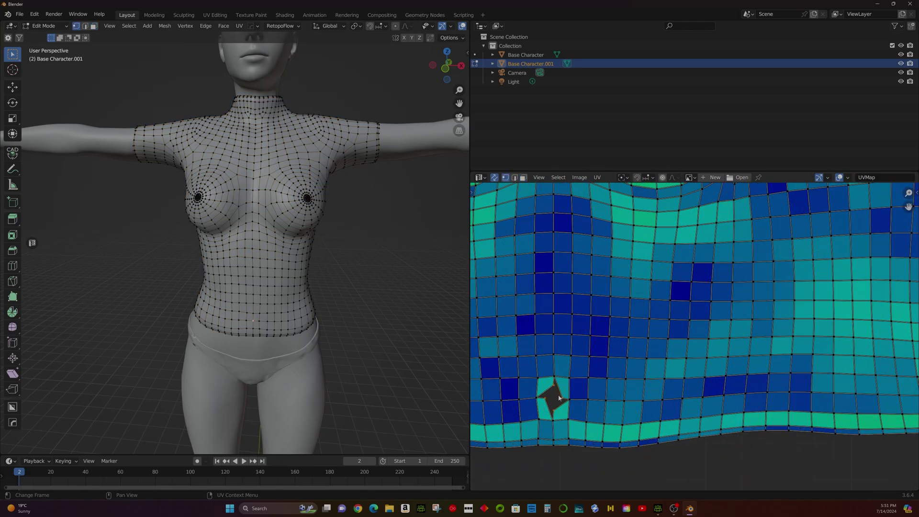
{"action": "key", "text": "ctrl+z"}
Step: Return the shirt mesh from Edit Mode to Object Mode
{"action": "scroll", "coordinate": [566, 407], "scroll_direction": "down", "scroll_amount": 9}
{"action": "middle_click_drag", "start_coordinate": [231, 140], "coordinate": [273, 140]}
{"action": "scroll", "coordinate": [260, 140], "scroll_direction": "down", "scroll_amount": 2}
{"action": "left_click", "coordinate": [46, 26]}
{"action": "left_click", "coordinate": [46, 35]}
Step: Replace the UV Editor with the Properties editor and create a new material for the shirt
{"action": "left_click", "coordinate": [493, 64]}
{"action": "left_click", "coordinate": [480, 177]}
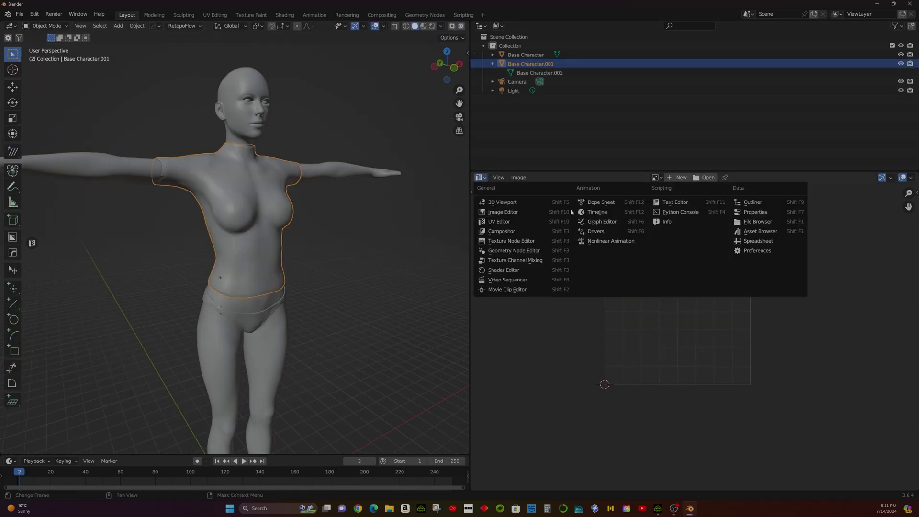
{"action": "left_click", "coordinate": [756, 212]}
{"action": "left_click", "coordinate": [477, 366]}
{"action": "left_click", "coordinate": [704, 246]}
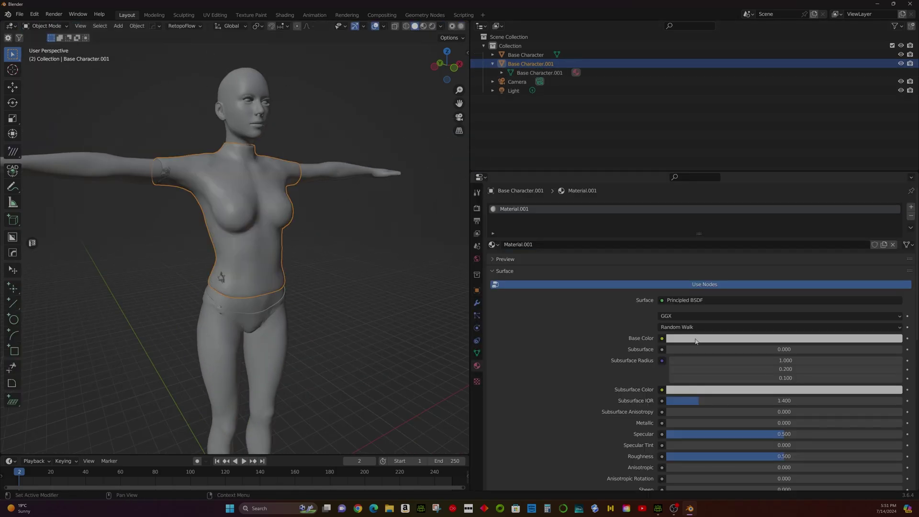
Step: Set the shirt material's base colour to red and show the viewport in Material Preview shading
{"action": "left_click", "coordinate": [695, 341]}
{"action": "left_click_drag", "start_coordinate": [855, 254], "coordinate": [856, 269]}
{"action": "left_click", "coordinate": [397, 105]}
{"action": "left_click", "coordinate": [423, 25]}
{"action": "middle_click_drag", "start_coordinate": [339, 205], "coordinate": [390, 229]}
Step: Set the shirt material's Metallic to about 0.378 and its Roughness to about 0.318
{"action": "left_click_drag", "start_coordinate": [728, 423], "coordinate": [755, 423]}
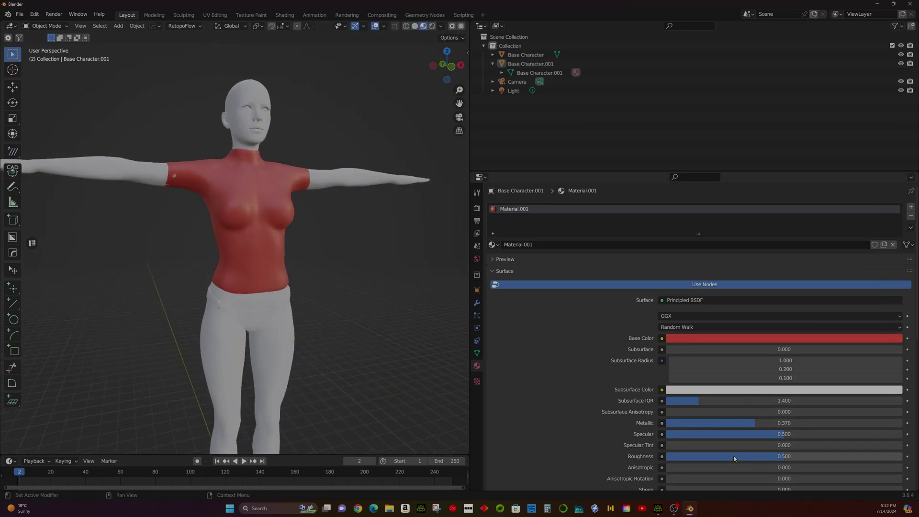
{"action": "left_click_drag", "start_coordinate": [735, 458], "coordinate": [692, 458]}
{"action": "scroll", "coordinate": [360, 227], "scroll_direction": "up", "scroll_amount": 3}
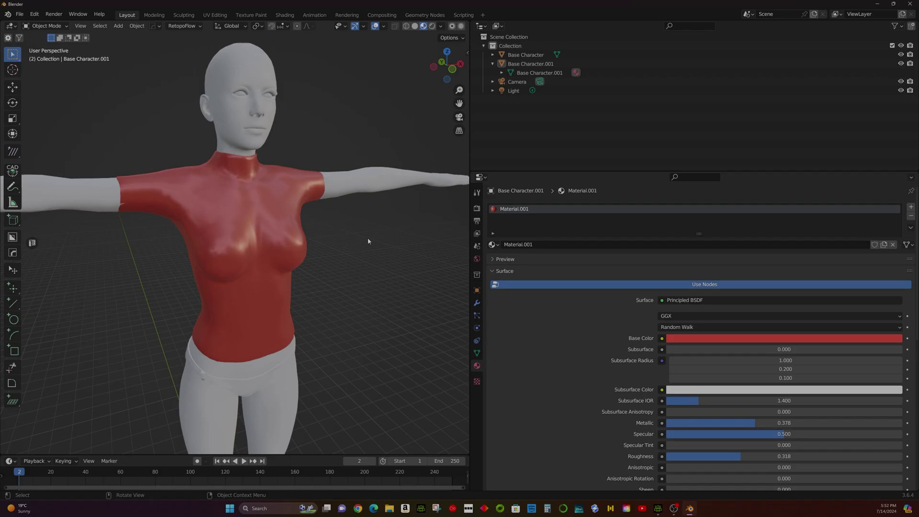
{"action": "scroll", "coordinate": [367, 239], "scroll_direction": "down", "scroll_amount": 1}
{"action": "middle_click_drag", "start_coordinate": [351, 252], "coordinate": [342, 238]}
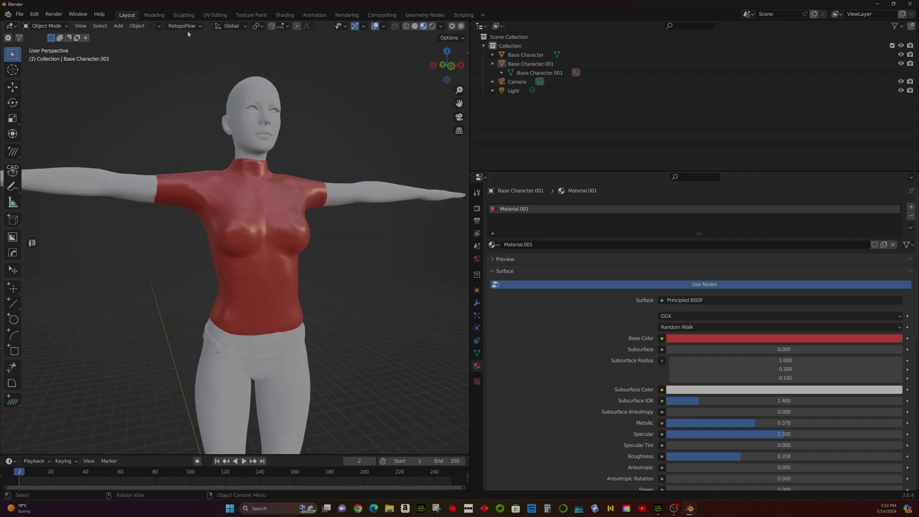
Step: Export only the selected shirt as a Wavefront OBJ named SHirt-A on the Desktop
{"action": "left_click", "coordinate": [207, 203]}
{"action": "left_click", "coordinate": [20, 15]}
{"action": "mouse_move", "coordinate": [63, 144]}
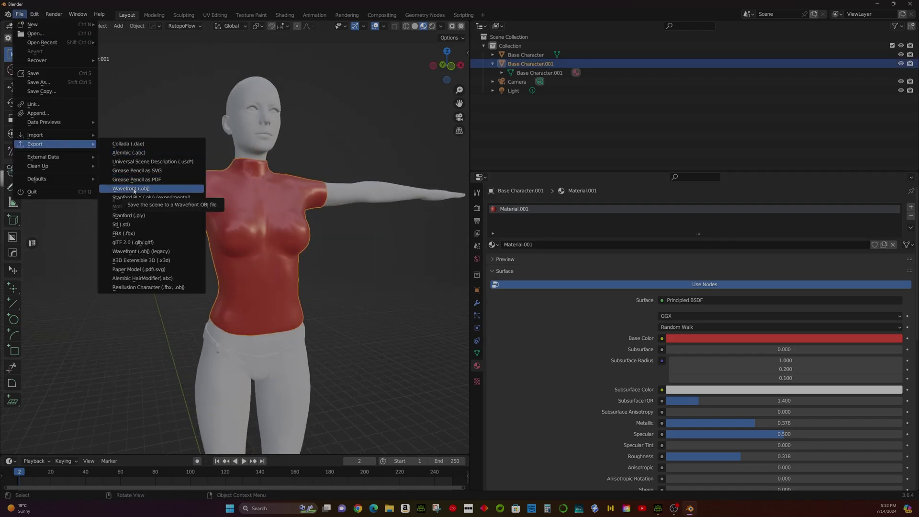
{"action": "left_click", "coordinate": [130, 190]}
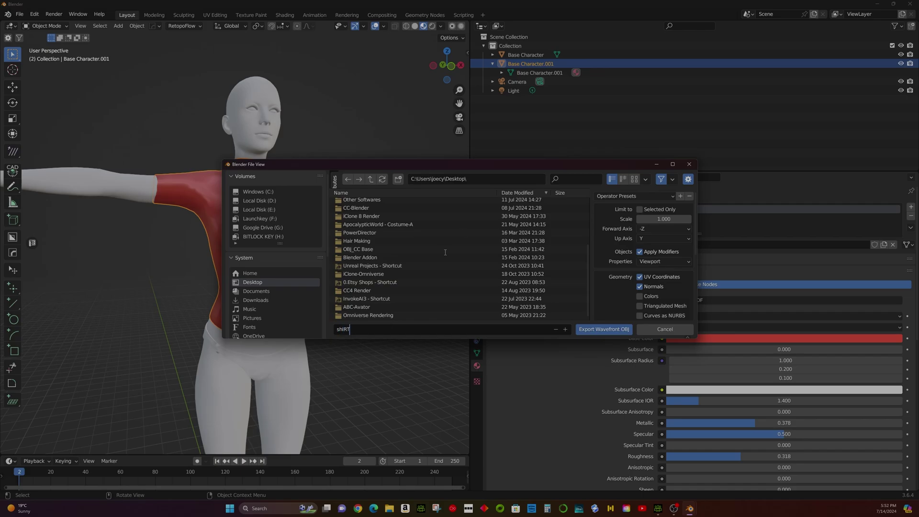
{"action": "type", "text": "SHirt-A"}
{"action": "key", "text": "Return"}
{"action": "left_click", "coordinate": [640, 210]}
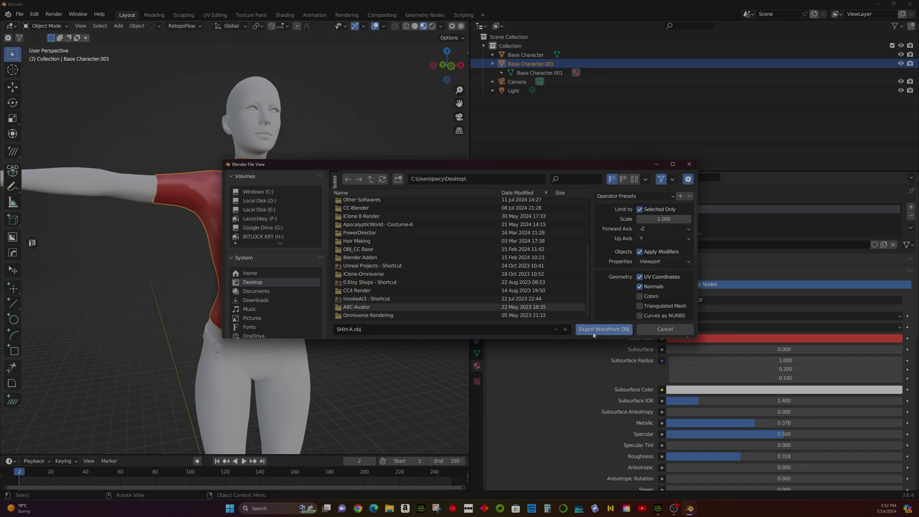
{"action": "left_click", "coordinate": [665, 328]}
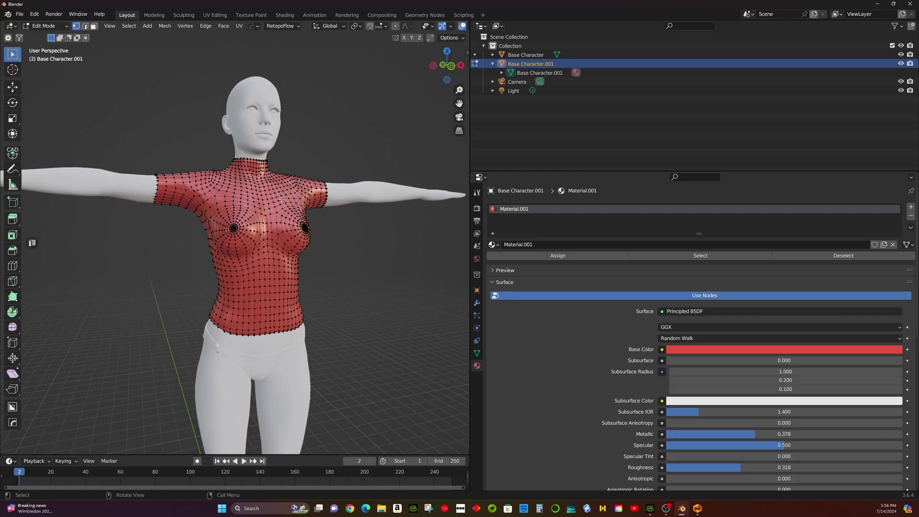
Step: Subdivide the whole shirt mesh once and return it to Object Mode
{"action": "key", "text": "a"}
{"action": "right_click", "coordinate": [239, 246]}
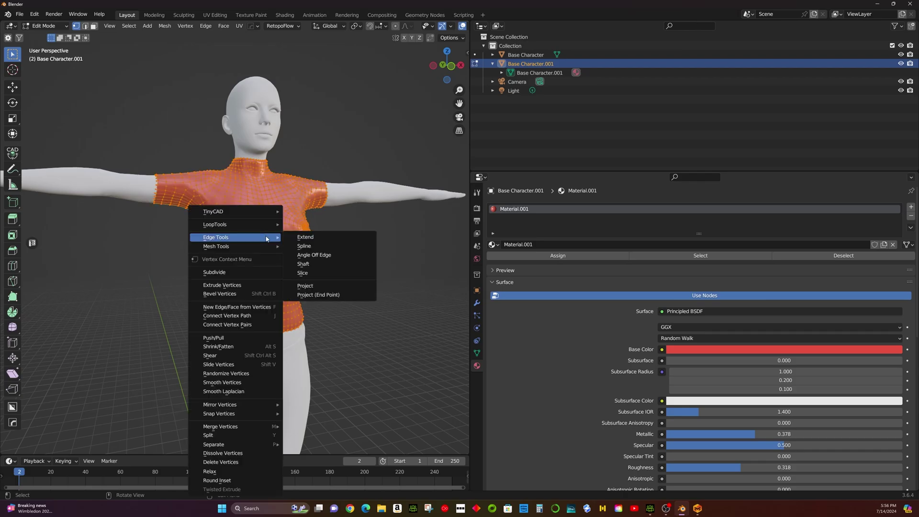
{"action": "left_click", "coordinate": [254, 273]}
{"action": "middle_click_drag", "start_coordinate": [151, 185], "coordinate": [184, 201]}
{"action": "left_click", "coordinate": [43, 27]}
{"action": "left_click", "coordinate": [41, 36]}
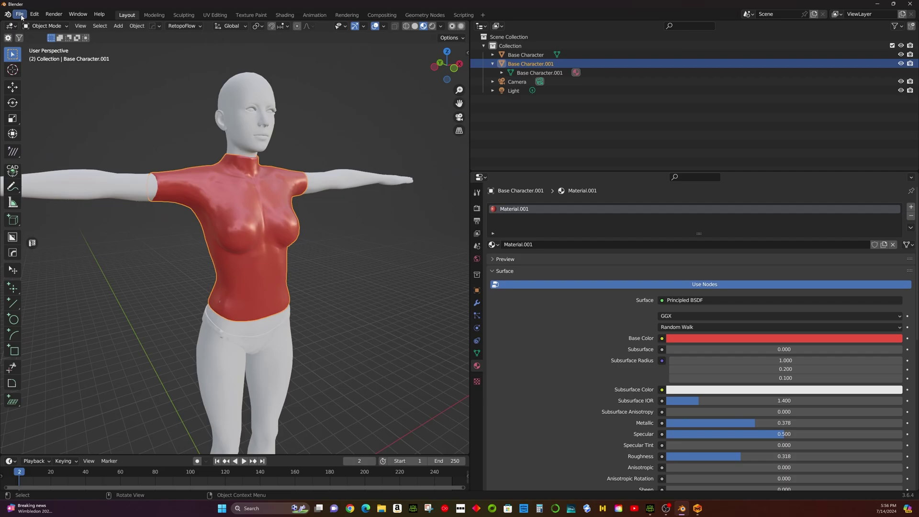
Step: Export only the subdivided shirt as a Wavefront OBJ named SHirt-B.obj on the Desktop
{"action": "left_click", "coordinate": [19, 14]}
{"action": "mouse_move", "coordinate": [34, 144]}
{"action": "left_click", "coordinate": [131, 189]}
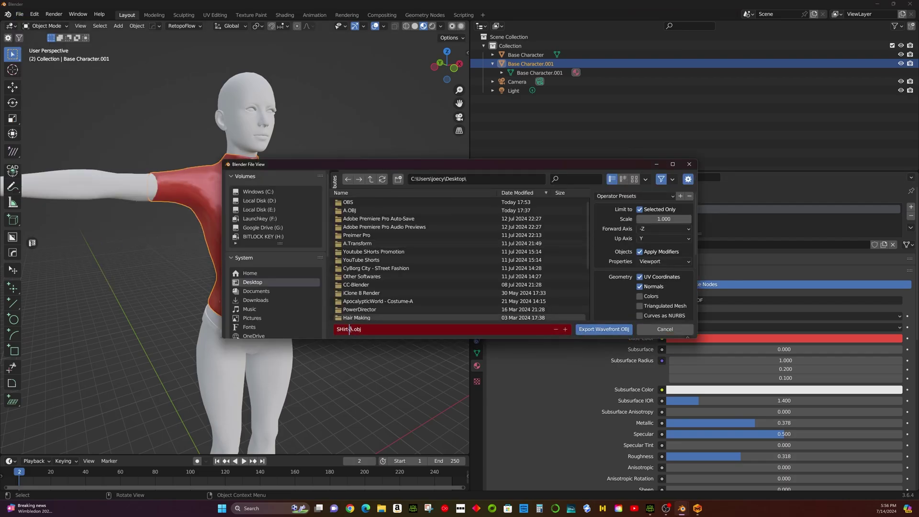
{"action": "key", "text": "Delete"}
{"action": "type", "text": "B"}
{"action": "left_click", "coordinate": [604, 330]}
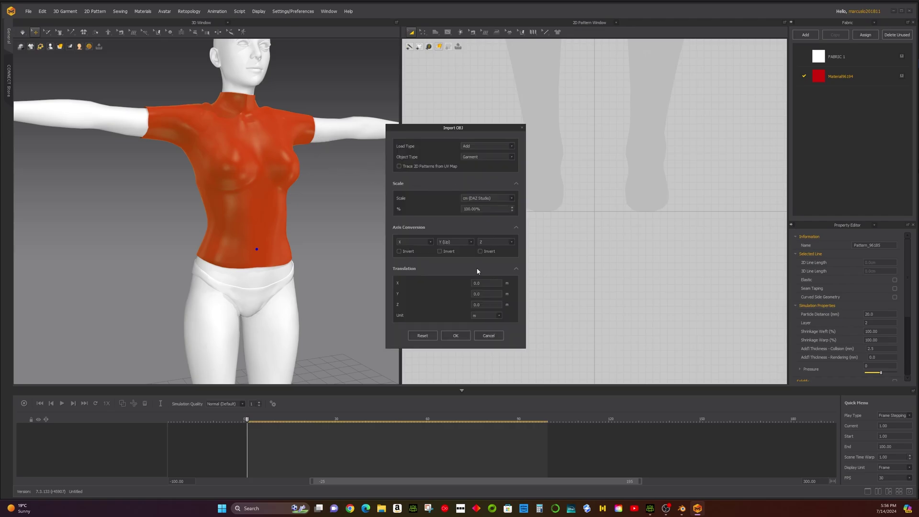
Step: Import the subdivided shirt OBJ in Marvelous Designer as an added garment at 100% scale, and delete the previously loaded shirt
{"action": "left_click", "coordinate": [456, 336]}
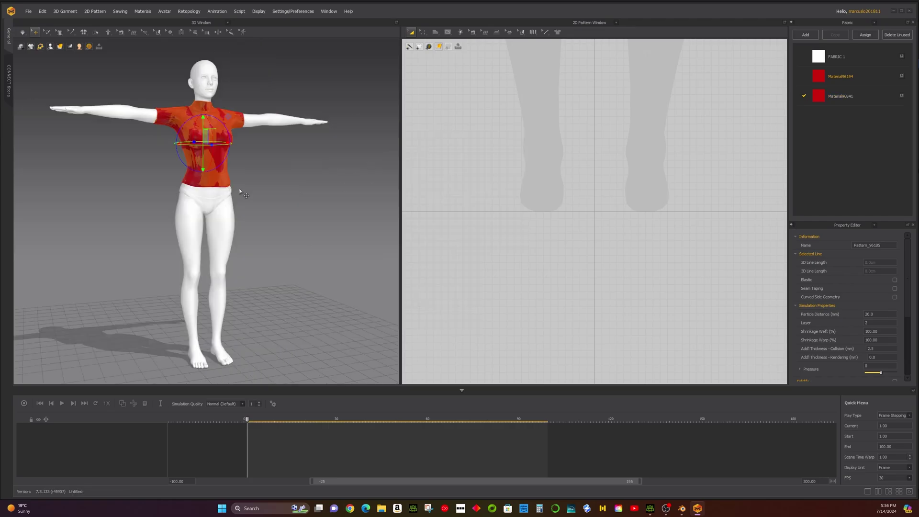
{"action": "scroll", "coordinate": [224, 191], "scroll_direction": "up", "scroll_amount": 6}
{"action": "scroll", "coordinate": [223, 142], "scroll_direction": "down", "scroll_amount": 1}
{"action": "middle_click_drag", "start_coordinate": [224, 142], "coordinate": [300, 307]}
{"action": "left_click", "coordinate": [260, 201]}
{"action": "key", "text": "Delete"}
Step: Select the newly imported shirt and run the cloth simulation so it drapes over the avatar
{"action": "left_click", "coordinate": [311, 220]}
{"action": "left_click", "coordinate": [837, 321]}
{"action": "scroll", "coordinate": [458, 116], "scroll_direction": "up", "scroll_amount": 5}
{"action": "scroll", "coordinate": [239, 95], "scroll_direction": "down", "scroll_amount": 4}
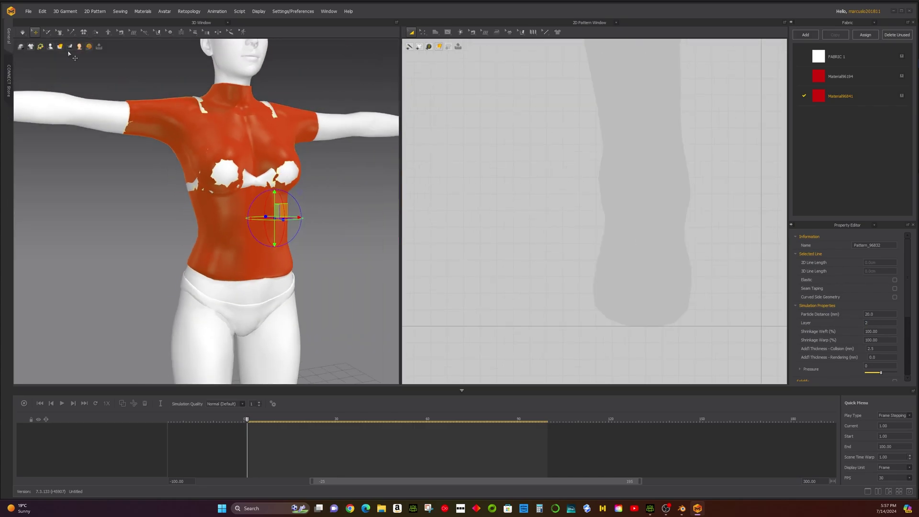
{"action": "left_click", "coordinate": [22, 32]}
{"action": "right_click_drag", "start_coordinate": [266, 228], "coordinate": [309, 195]}
{"action": "scroll", "coordinate": [309, 195], "scroll_direction": "down", "scroll_amount": 3}
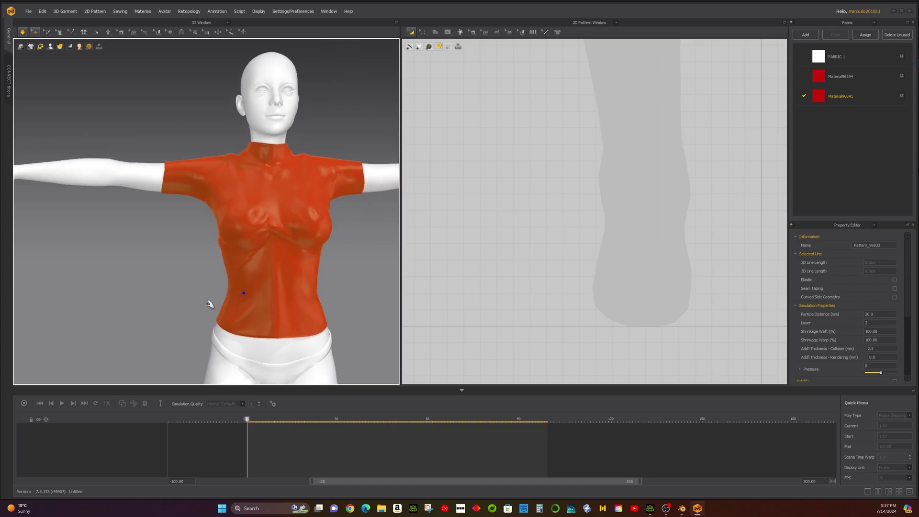
{"action": "right_click_drag", "start_coordinate": [268, 272], "coordinate": [241, 222]}
{"action": "middle_click_drag", "start_coordinate": [199, 148], "coordinate": [185, 125]}
Step: Adjust the shirt's Pressure and pull the lower front of the fabric while the simulation runs
{"action": "left_click_drag", "start_coordinate": [876, 365], "coordinate": [859, 365]}
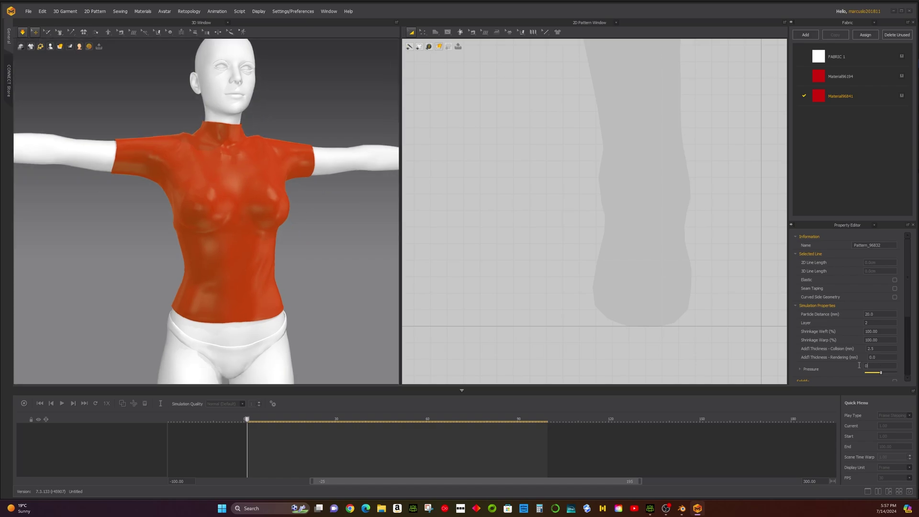
{"action": "key", "text": "Return"}
{"action": "left_click_drag", "start_coordinate": [254, 306], "coordinate": [260, 273]}
{"action": "right_click_drag", "start_coordinate": [268, 268], "coordinate": [225, 250]}
{"action": "left_click_drag", "start_coordinate": [253, 259], "coordinate": [213, 304]}
{"action": "left_click", "coordinate": [215, 298]}
{"action": "right_click_drag", "start_coordinate": [201, 249], "coordinate": [254, 203]}
{"action": "right_click_drag", "start_coordinate": [201, 258], "coordinate": [273, 312]}
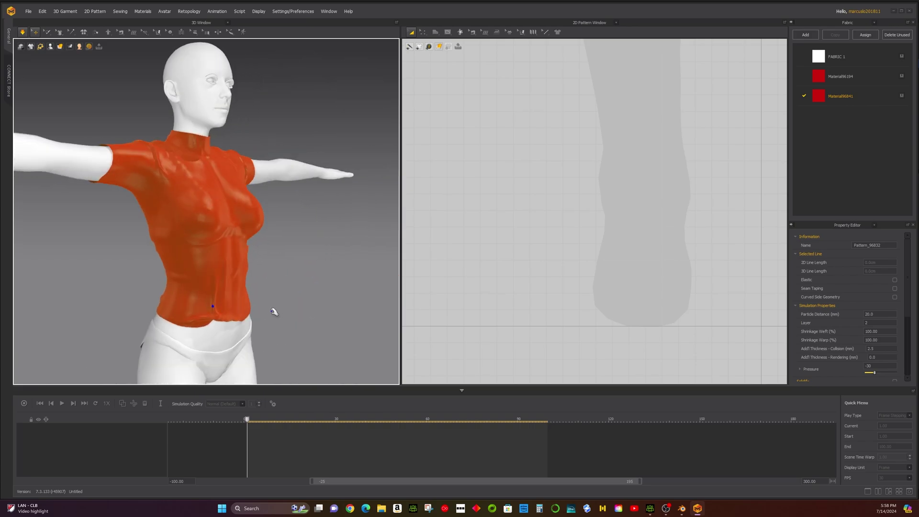
{"action": "right_click_drag", "start_coordinate": [216, 158], "coordinate": [285, 249]}
Step: Export the simulated shirt as an OBJ file named Final Shirt-B on the Desktop
{"action": "key", "text": "2"}
{"action": "left_click", "coordinate": [28, 12]}
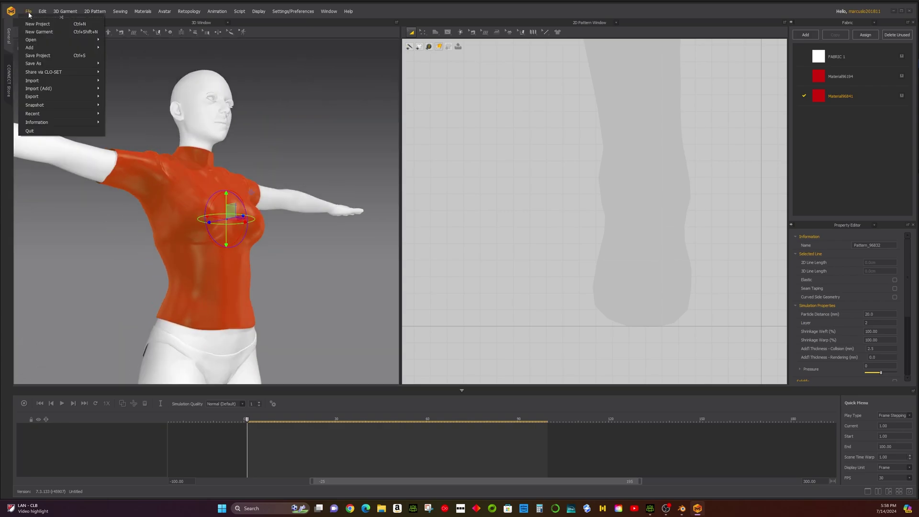
{"action": "mouse_move", "coordinate": [53, 97]}
{"action": "left_click", "coordinate": [127, 110]}
{"action": "type", "text": "Final Shirt-B"}
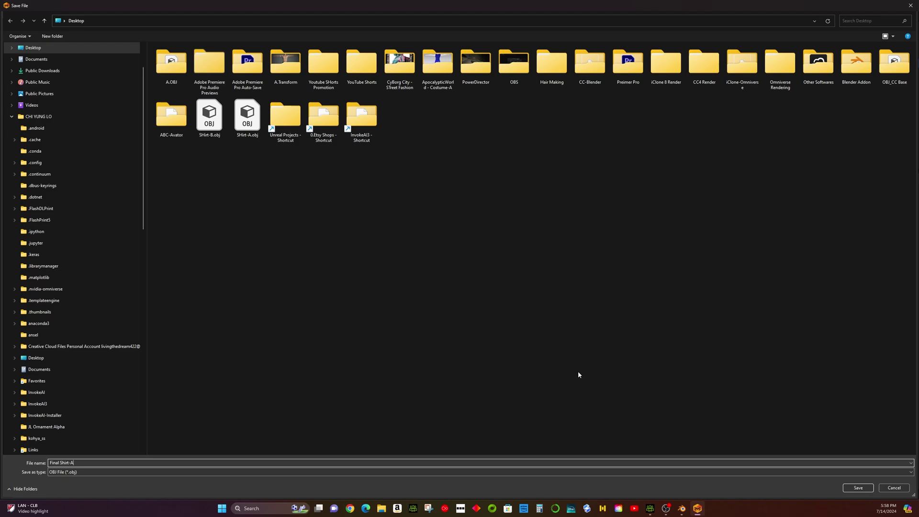
{"action": "left_click", "coordinate": [857, 488]}
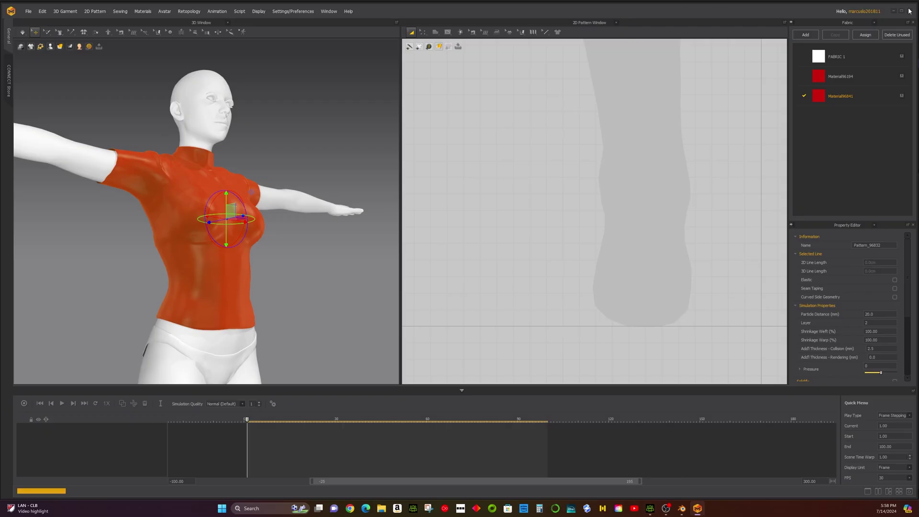
Step: Switch to Substance 3D Painter and try to load SHirt-B.obj from the desktop into the project
{"action": "left_click", "coordinate": [444, 346]}
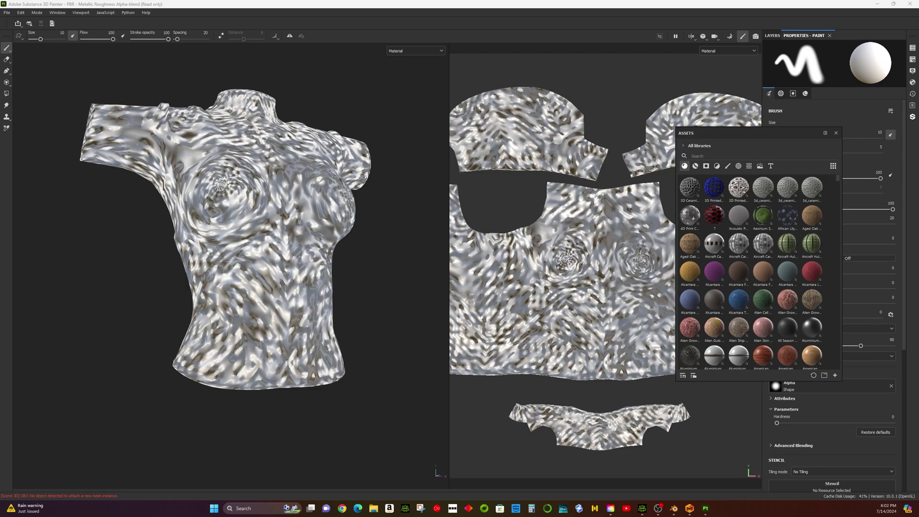
{"action": "left_click", "coordinate": [894, 4]}
{"action": "left_click_drag", "start_coordinate": [0, 193], "coordinate": [261, 286]}
{"action": "left_click", "coordinate": [35, 211]}
{"action": "left_click", "coordinate": [450, 346]}
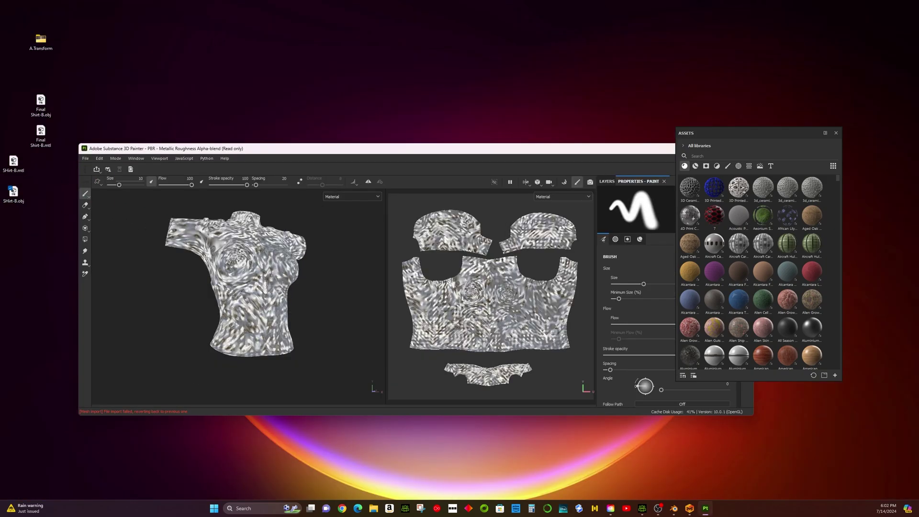
{"action": "left_click_drag", "start_coordinate": [16, 195], "coordinate": [305, 267]}
{"action": "left_click", "coordinate": [441, 347]}
{"action": "left_click_drag", "start_coordinate": [657, 147], "coordinate": [511, 160]}
{"action": "left_click", "coordinate": [599, 162]}
{"action": "left_click", "coordinate": [244, 311]}
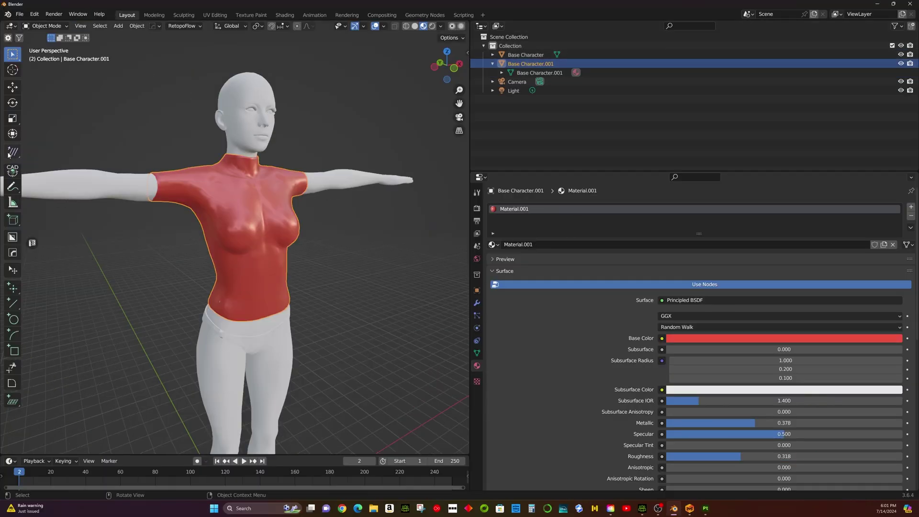
Step: Switch to Blender and import Final Shirt-B.obj from the Desktop as a Wavefront OBJ
{"action": "left_click", "coordinate": [19, 13]}
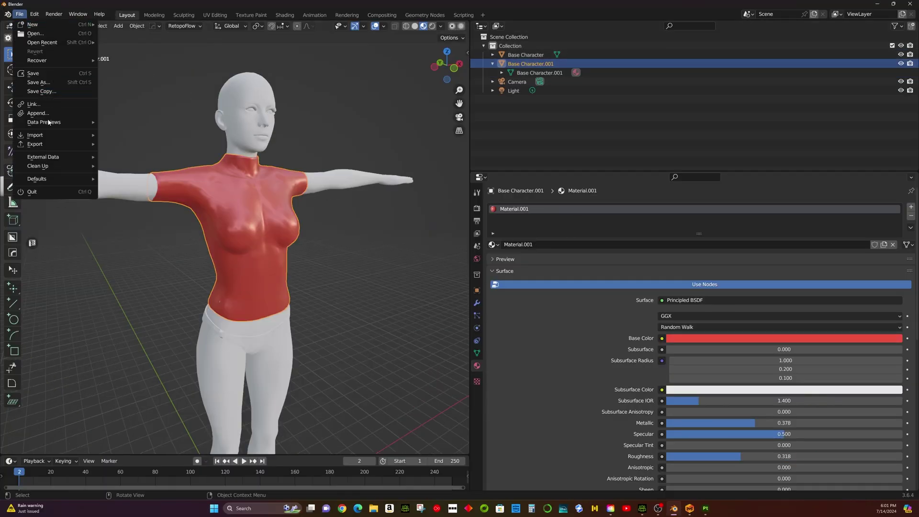
{"action": "mouse_move", "coordinate": [35, 135]}
{"action": "left_click", "coordinate": [159, 172]}
{"action": "left_click", "coordinate": [256, 284]}
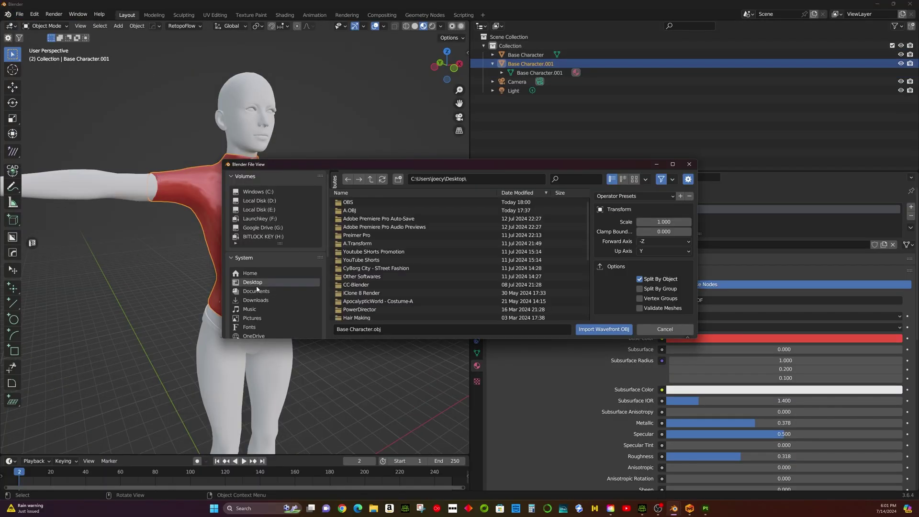
{"action": "scroll", "coordinate": [349, 277], "scroll_direction": "down", "scroll_amount": 10}
{"action": "double_click", "coordinate": [349, 282]}
Step: Frame the imported shirt in the viewport and apply Shade Smooth to it
{"action": "left_click", "coordinate": [84, 28]}
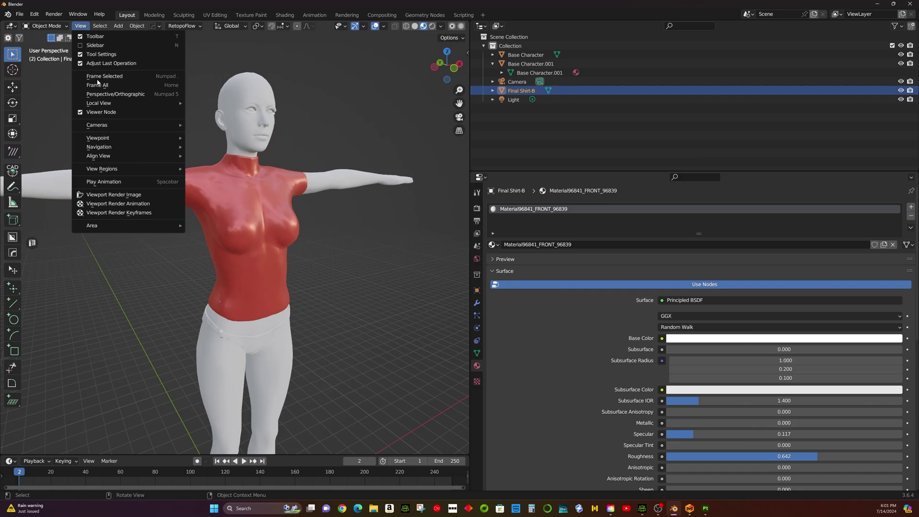
{"action": "left_click", "coordinate": [96, 77]}
{"action": "right_click", "coordinate": [292, 175]}
{"action": "left_click", "coordinate": [279, 191]}
Step: Scale the imported shirt to 0.1 on the X, Y and Z axes
{"action": "key", "text": "s"}
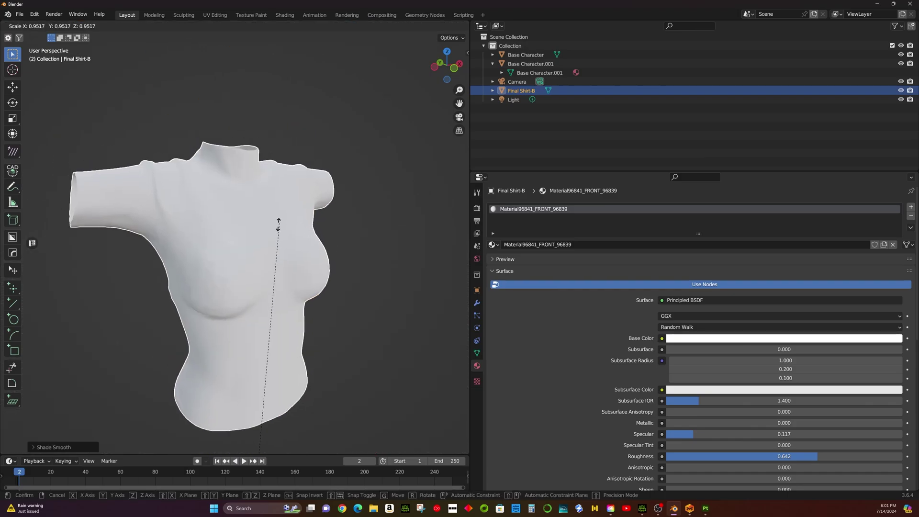
{"action": "left_click", "coordinate": [278, 235]}
{"action": "left_click", "coordinate": [76, 445]}
{"action": "left_click", "coordinate": [119, 398]}
{"action": "type", "text": ".1"}
{"action": "key", "text": "Return"}
{"action": "double_click", "coordinate": [115, 406]}
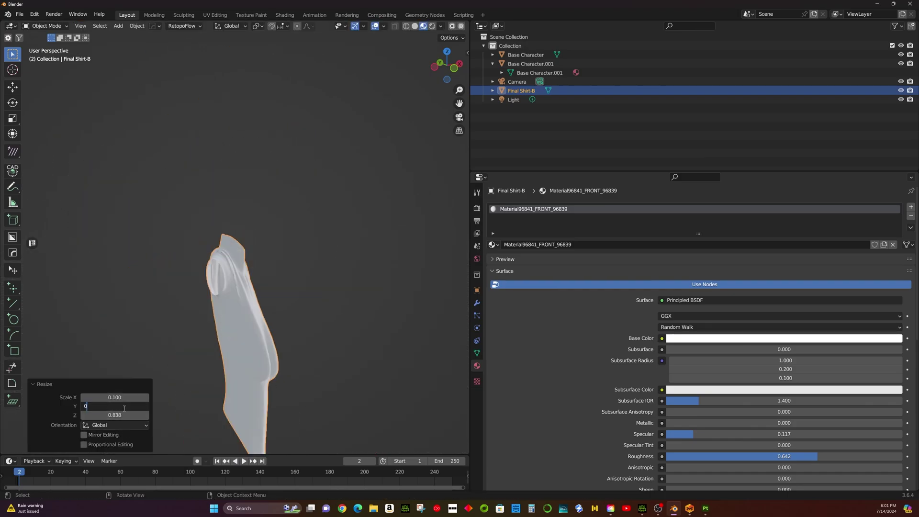
{"action": "type", "text": "0.1"}
{"action": "key", "text": "Return"}
{"action": "double_click", "coordinate": [115, 415]}
{"action": "type", "text": "0.1"}
{"action": "key", "text": "Return"}
Step: Delete the old red shirt from the body and select the imported shirt in its place
{"action": "left_click", "coordinate": [83, 26]}
{"action": "left_click", "coordinate": [104, 77]}
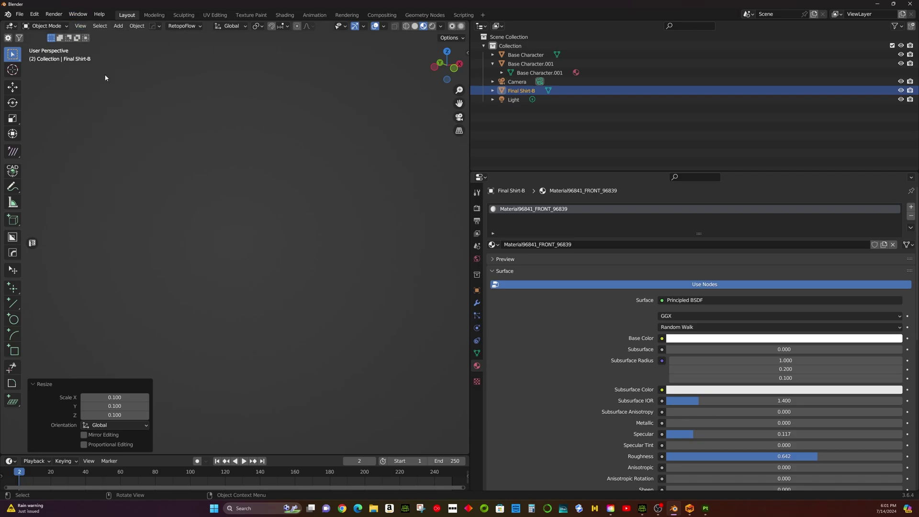
{"action": "left_click", "coordinate": [196, 170]}
{"action": "left_click", "coordinate": [215, 156]}
{"action": "key", "text": "Delete"}
{"action": "left_click", "coordinate": [210, 180]}
{"action": "middle_click_drag", "start_coordinate": [210, 179], "coordinate": [192, 171]}
{"action": "scroll", "coordinate": [193, 171], "scroll_direction": "down", "scroll_amount": 2}
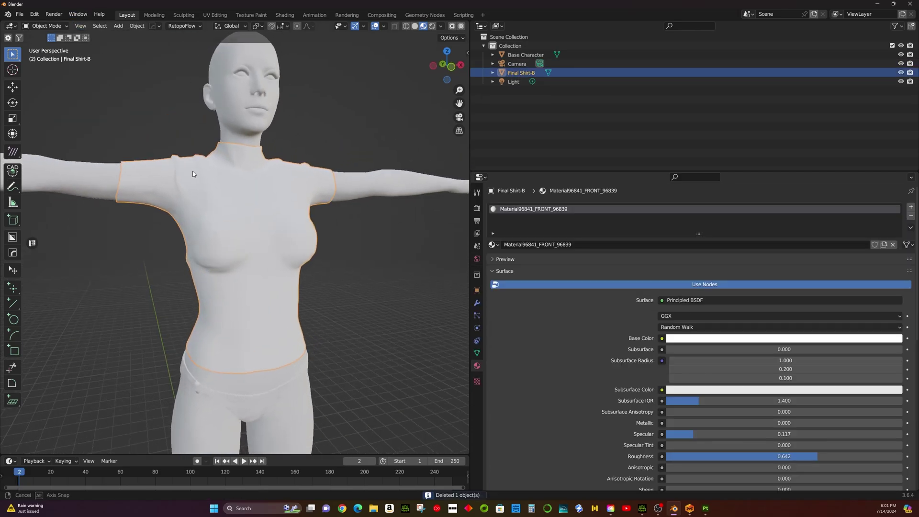
Step: Set the base colour of the imported shirt's material to bright pink
{"action": "left_click", "coordinate": [765, 338]}
{"action": "left_click", "coordinate": [869, 267]}
{"action": "mouse_move", "coordinate": [349, 269]}
{"action": "middle_mouse_down"}
{"action": "mouse_move", "coordinate": [320, 273]}
{"action": "mouse_move", "coordinate": [339, 267]}
{"action": "middle_mouse_up"}
Step: Export only the selected shirt as a Wavefront OBJ file to the Desktop
{"action": "left_click", "coordinate": [19, 15]}
{"action": "mouse_move", "coordinate": [38, 144]}
{"action": "left_click", "coordinate": [130, 222]}
{"action": "middle_click_drag", "start_coordinate": [366, 234], "coordinate": [341, 270]}
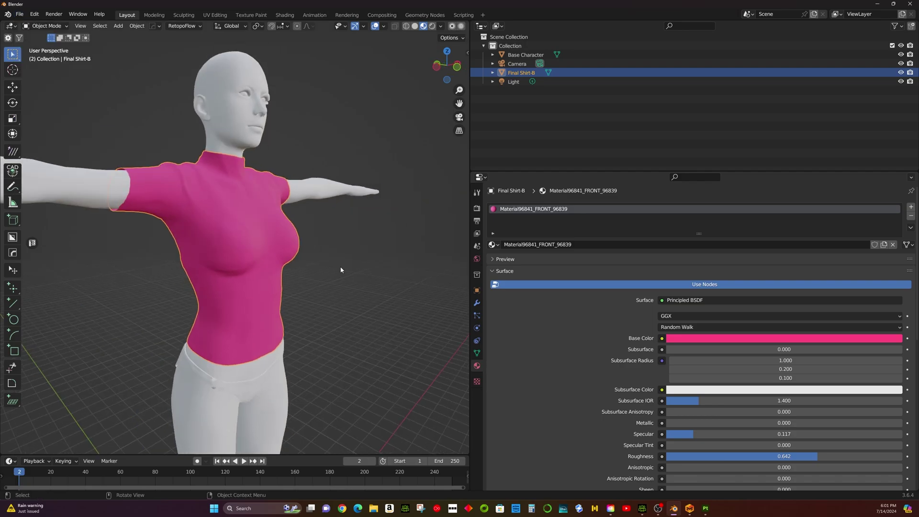
{"action": "left_click", "coordinate": [19, 14]}
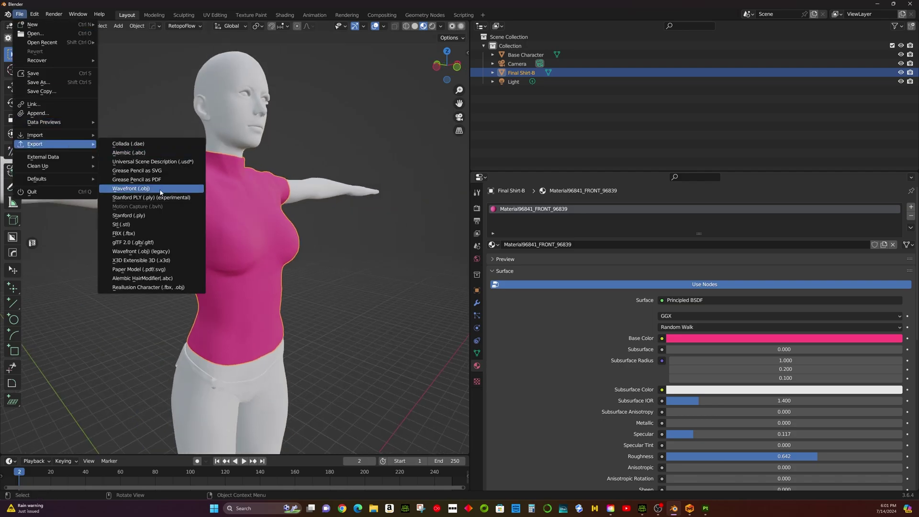
{"action": "left_click", "coordinate": [143, 190]}
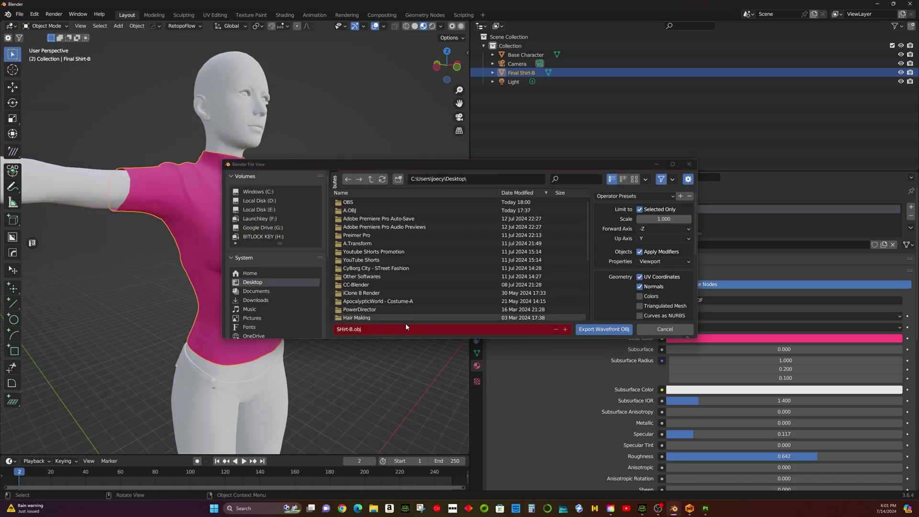
{"action": "left_click", "coordinate": [615, 330]}
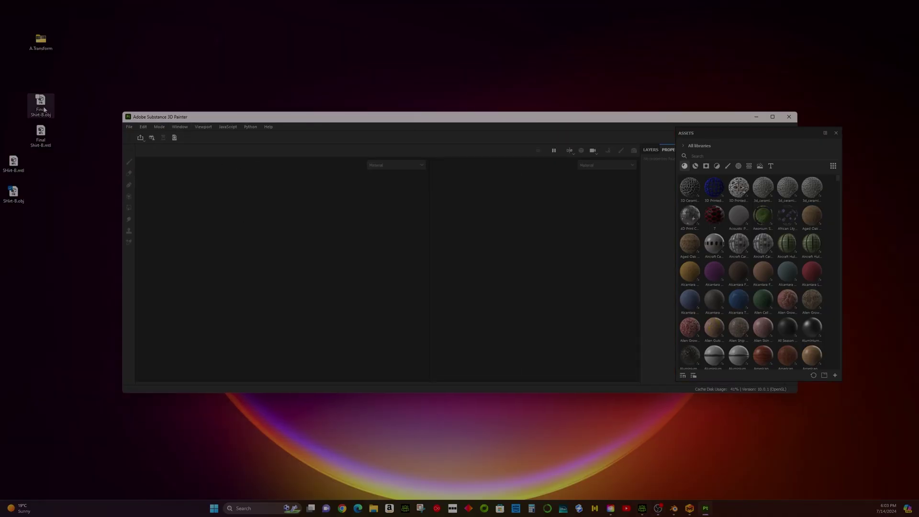
Step: Create a Substance 3D Painter project from Final Shirt-B.obj with the PBR Metallic Roughness Alpha-blend template and Auto-unwrap enabled
{"action": "left_click_drag", "start_coordinate": [43, 110], "coordinate": [362, 308]}
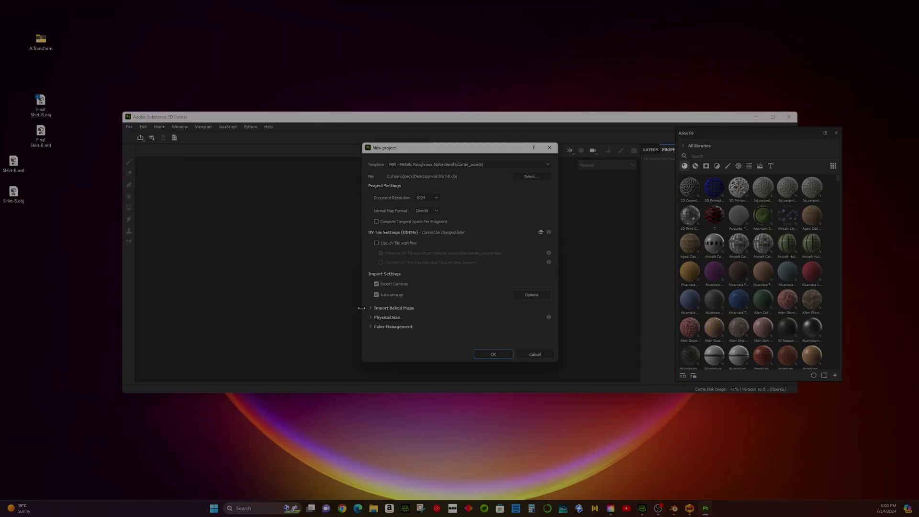
{"action": "left_click", "coordinate": [486, 354]}
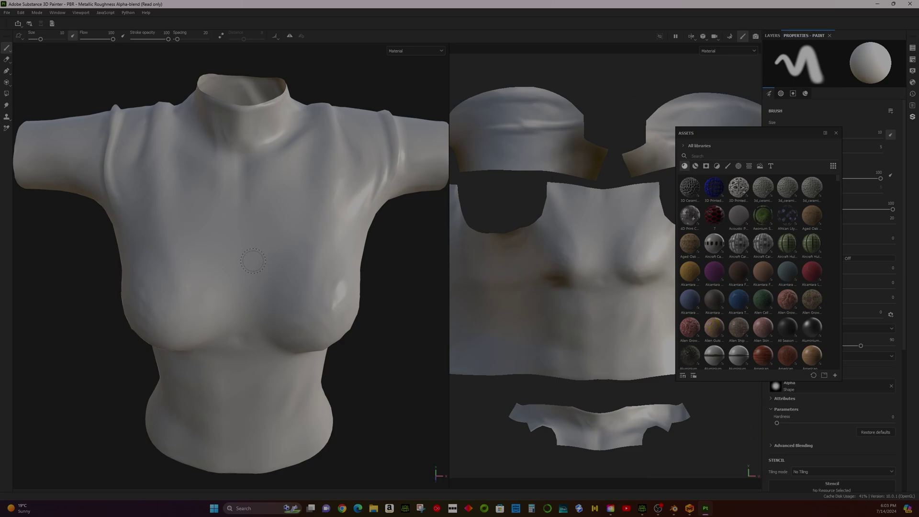
Step: Fill the shirt with the red Alcantara material from the asset library
{"action": "left_click_drag", "start_coordinate": [816, 272], "coordinate": [260, 285]}
{"action": "scroll", "coordinate": [732, 314], "scroll_direction": "down", "scroll_amount": 10}
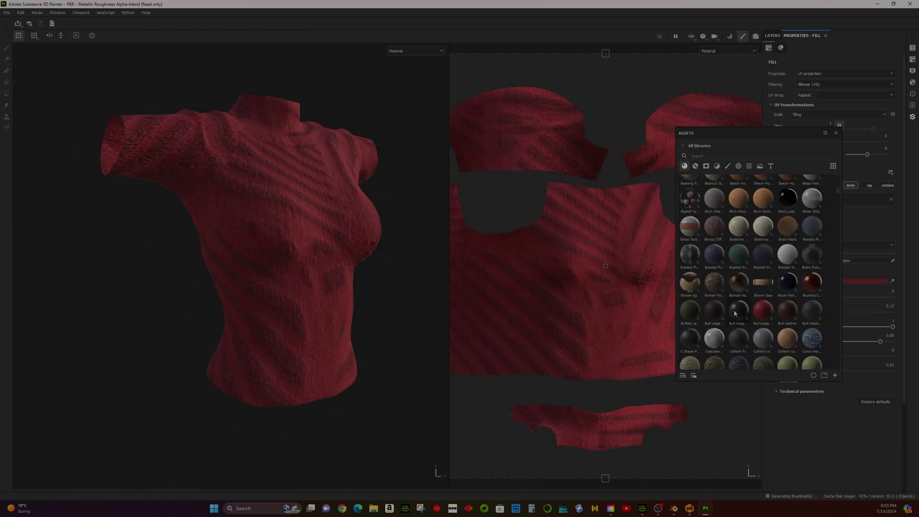
Step: Search the assets for "cotton", apply Cotton Polar Fleece to the shirt, and delete the red Alcantara layer
{"action": "left_click", "coordinate": [719, 158]}
{"action": "type", "text": "cotton"}
{"action": "mouse_move", "coordinate": [787, 216]}
{"action": "left_mouse_down"}
{"action": "mouse_move", "coordinate": [274, 223]}
{"action": "mouse_move", "coordinate": [216, 198]}
{"action": "mouse_move", "coordinate": [265, 231]}
{"action": "mouse_move", "coordinate": [190, 217]}
{"action": "mouse_move", "coordinate": [238, 201]}
{"action": "mouse_move", "coordinate": [238, 231]}
{"action": "left_mouse_up"}
{"action": "left_click", "coordinate": [773, 36]}
{"action": "left_click", "coordinate": [869, 85]}
{"action": "key", "text": "Delete"}
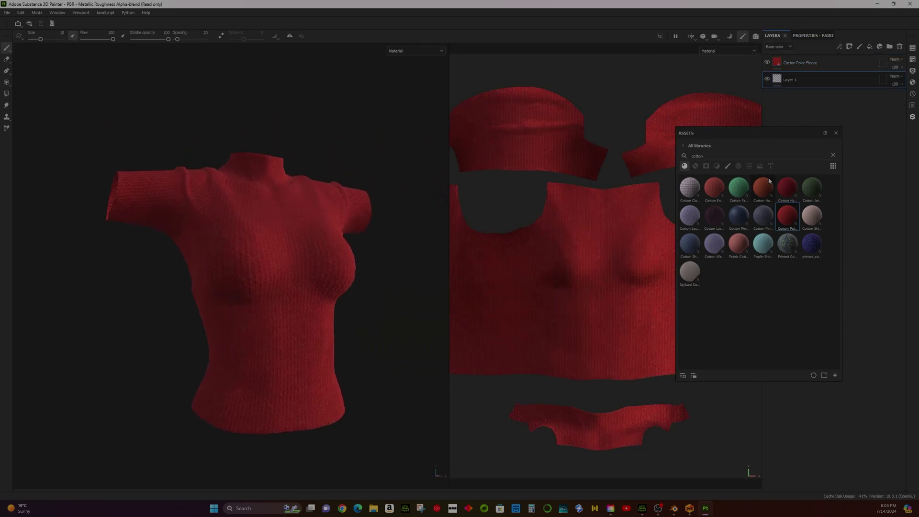
Step: Search the assets for "leather", apply Lamb Leather above the fleece, and add a black mask to its layer
{"action": "type", "text": "leather"}
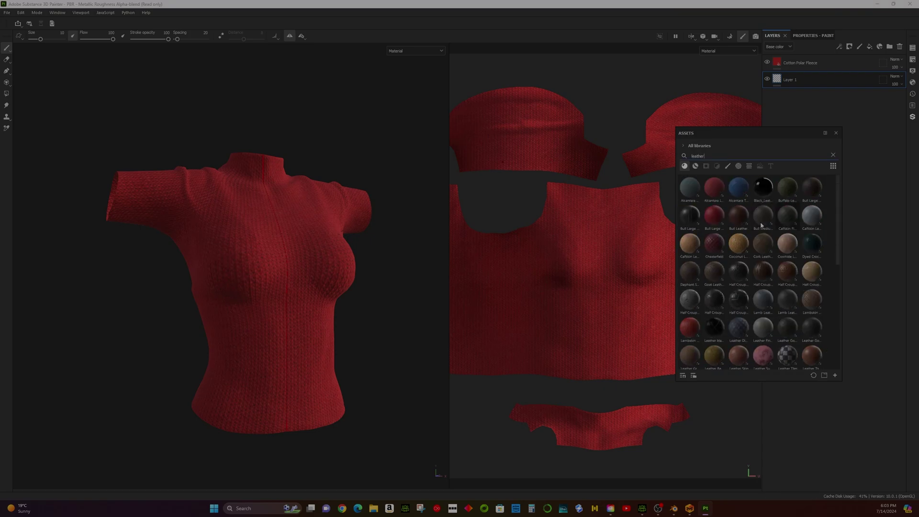
{"action": "mouse_move", "coordinate": [742, 223]}
{"action": "left_click_drag", "start_coordinate": [763, 300], "coordinate": [246, 232]}
{"action": "right_click", "coordinate": [811, 67]}
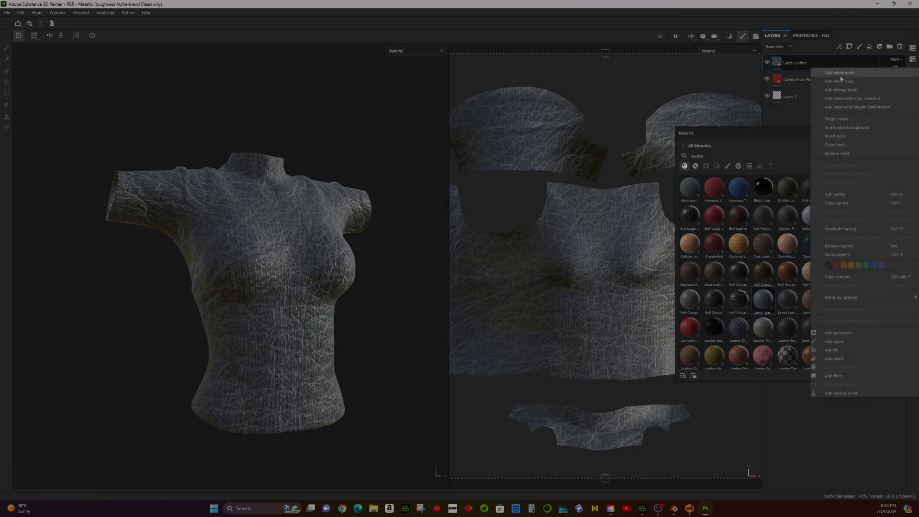
{"action": "left_click", "coordinate": [841, 81]}
Step: Reveal the leather as a narrow trim along the collar's upper edge by polygon-filling its faces on the mask in the UV view
{"action": "left_click", "coordinate": [7, 94]}
{"action": "middle_click_drag", "start_coordinate": [479, 134], "coordinate": [536, 156], "text": "alt"}
{"action": "scroll", "coordinate": [535, 156], "scroll_direction": "up", "scroll_amount": 5}
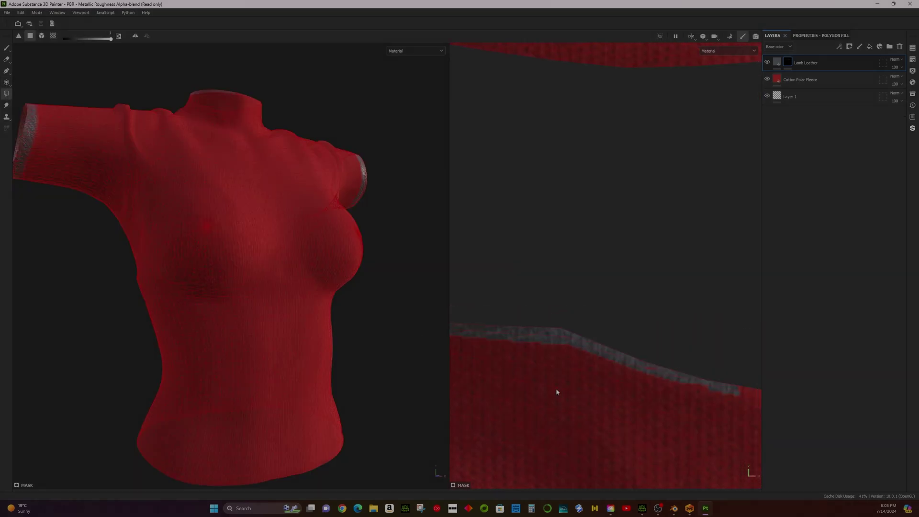
{"action": "scroll", "coordinate": [556, 392], "scroll_direction": "up", "scroll_amount": 3}
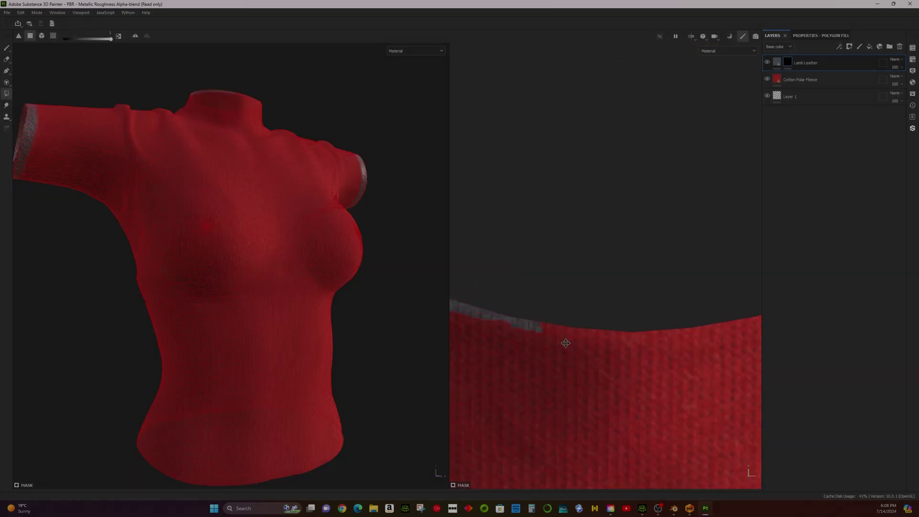
{"action": "left_click_drag", "start_coordinate": [589, 296], "coordinate": [650, 330]}
{"action": "middle_click_drag", "start_coordinate": [671, 329], "coordinate": [507, 326], "text": "alt"}
{"action": "left_click_drag", "start_coordinate": [511, 302], "coordinate": [543, 325]}
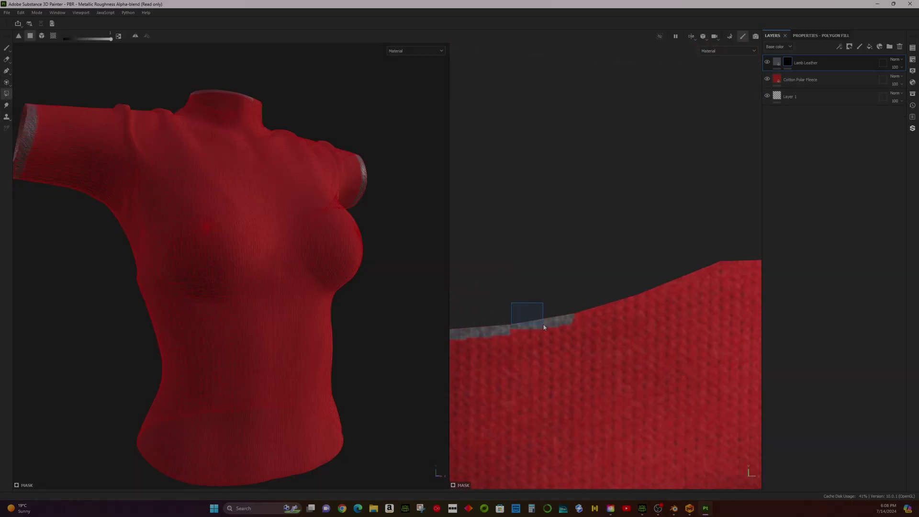
{"action": "left_click_drag", "start_coordinate": [660, 297], "coordinate": [683, 297]}
{"action": "middle_click_drag", "start_coordinate": [670, 285], "coordinate": [504, 309], "text": "alt"}
{"action": "left_click_drag", "start_coordinate": [526, 278], "coordinate": [617, 300]}
{"action": "middle_click_drag", "start_coordinate": [618, 296], "coordinate": [457, 307], "text": "alt"}
{"action": "left_click_drag", "start_coordinate": [471, 277], "coordinate": [552, 302]}
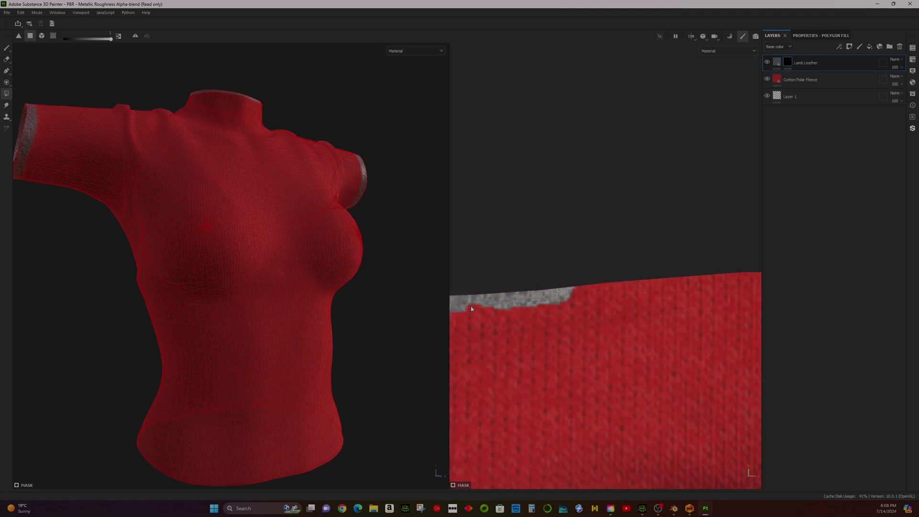
{"action": "left_click", "coordinate": [472, 308]}
{"action": "left_click_drag", "start_coordinate": [557, 270], "coordinate": [609, 293]}
{"action": "left_click_drag", "start_coordinate": [619, 262], "coordinate": [682, 288]}
{"action": "middle_click_drag", "start_coordinate": [715, 260], "coordinate": [473, 277], "text": "alt"}
{"action": "left_click_drag", "start_coordinate": [470, 273], "coordinate": [567, 302]}
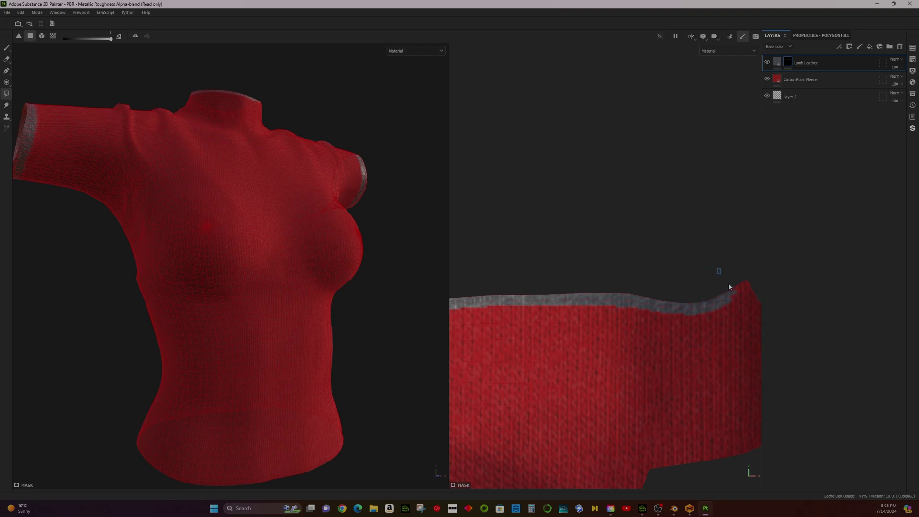
{"action": "left_click_drag", "start_coordinate": [740, 299], "coordinate": [748, 303]}
{"action": "scroll", "coordinate": [742, 290], "scroll_direction": "down", "scroll_amount": 5}
{"action": "middle_click_drag", "start_coordinate": [696, 275], "coordinate": [335, 247], "text": "alt"}
Step: Set the colour of the Lamb Leather fill to black
{"action": "left_click", "coordinate": [777, 62]}
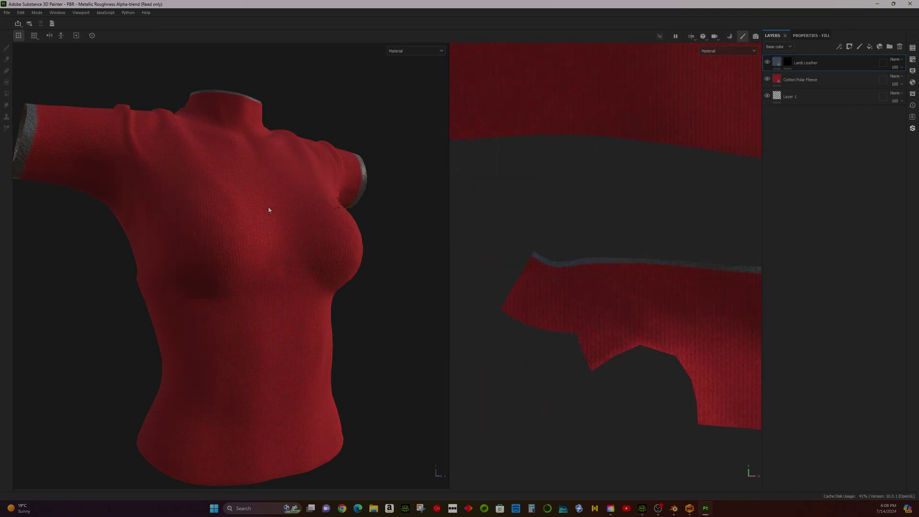
{"action": "left_click_drag", "start_coordinate": [268, 209], "coordinate": [374, 239], "text": "alt"}
{"action": "scroll", "coordinate": [310, 251], "scroll_direction": "down", "scroll_amount": 4}
{"action": "left_click", "coordinate": [811, 35]}
{"action": "left_click", "coordinate": [841, 270]}
{"action": "left_click", "coordinate": [766, 373]}
{"action": "left_click", "coordinate": [835, 274]}
{"action": "left_click_drag", "start_coordinate": [392, 300], "coordinate": [247, 306], "text": "alt"}
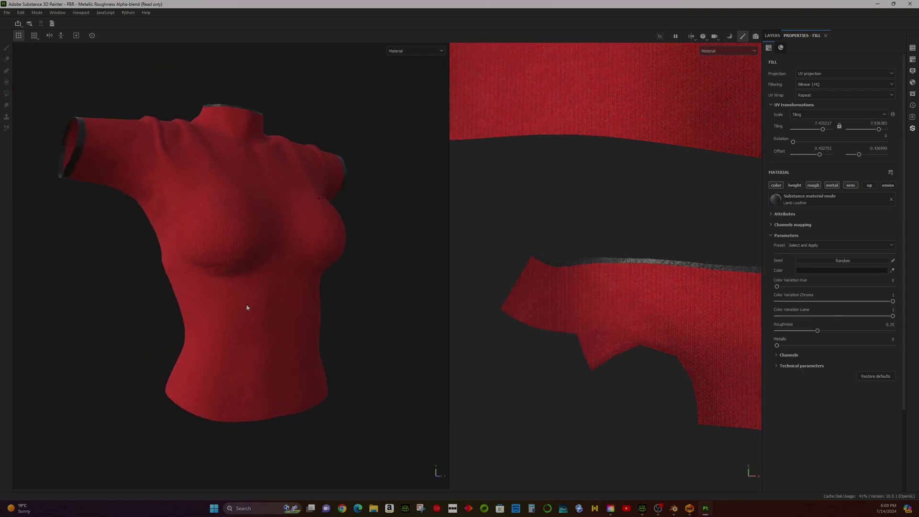
Step: Export the shirt's texture maps as image files
{"action": "left_click", "coordinate": [6, 12]}
{"action": "left_click", "coordinate": [37, 114]}
{"action": "left_click", "coordinate": [630, 381]}
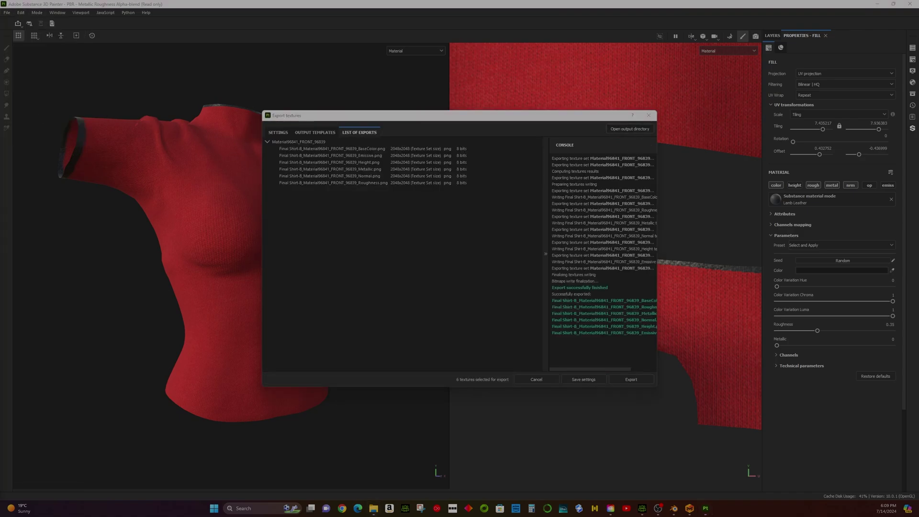
Step: Copy all the exported shirt textures from the export folder to the Desktop and close the folder window
{"action": "left_click", "coordinate": [629, 128]}
{"action": "left_click_drag", "start_coordinate": [378, 111], "coordinate": [507, 104]}
{"action": "left_click_drag", "start_coordinate": [593, 241], "coordinate": [252, 150]}
{"action": "key", "text": "ctrl+c"}
{"action": "left_click", "coordinate": [153, 155]}
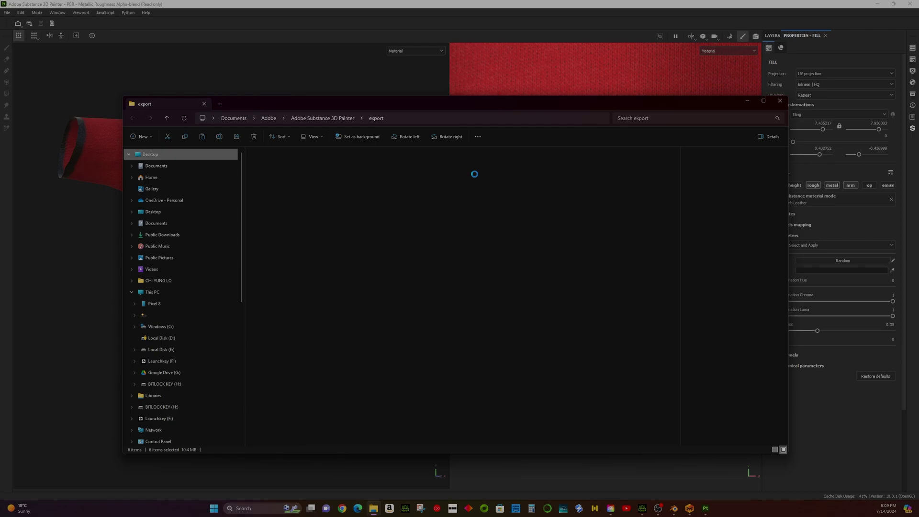
{"action": "scroll", "coordinate": [422, 311], "scroll_direction": "down", "scroll_amount": 10}
{"action": "left_click", "coordinate": [423, 418]}
{"action": "key", "text": "ctrl+v"}
{"action": "left_click", "coordinate": [780, 100]}
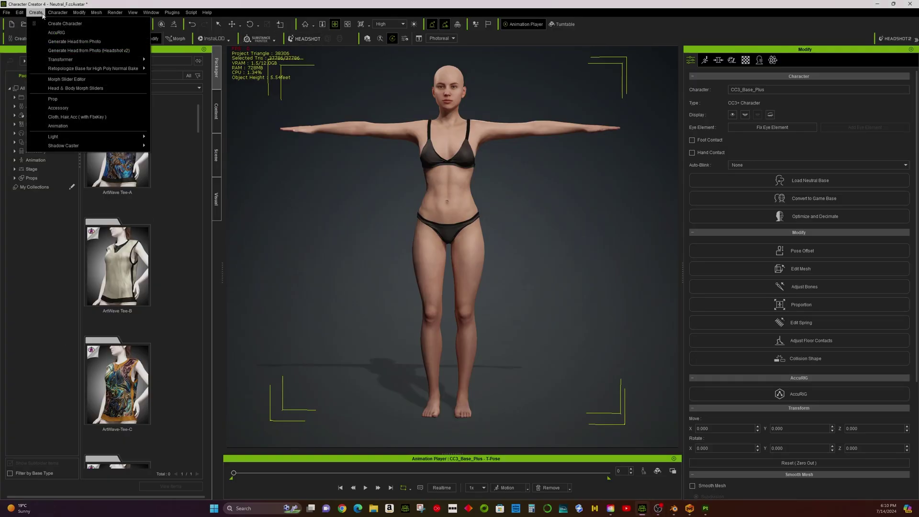
Step: Switch to Character Creator 4 and import the shirt model from the Desktop as an accessory on the character
{"action": "left_click", "coordinate": [58, 116]}
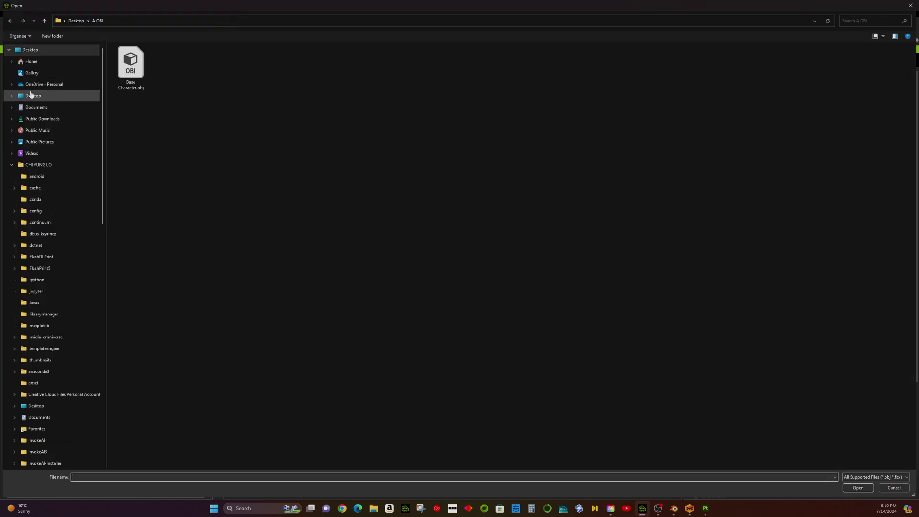
{"action": "left_click", "coordinate": [33, 95]}
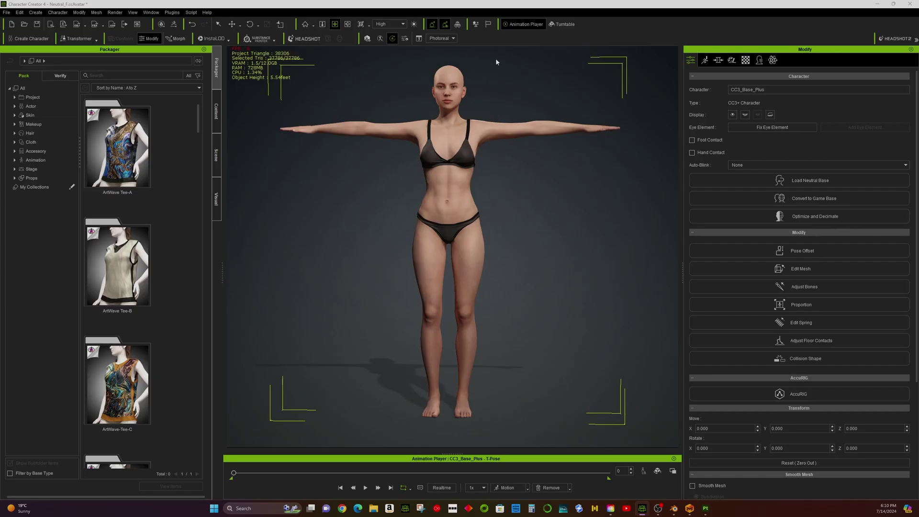
{"action": "scroll", "coordinate": [505, 295], "scroll_direction": "up", "scroll_amount": 6}
{"action": "right_click_drag", "start_coordinate": [506, 295], "coordinate": [610, 242]}
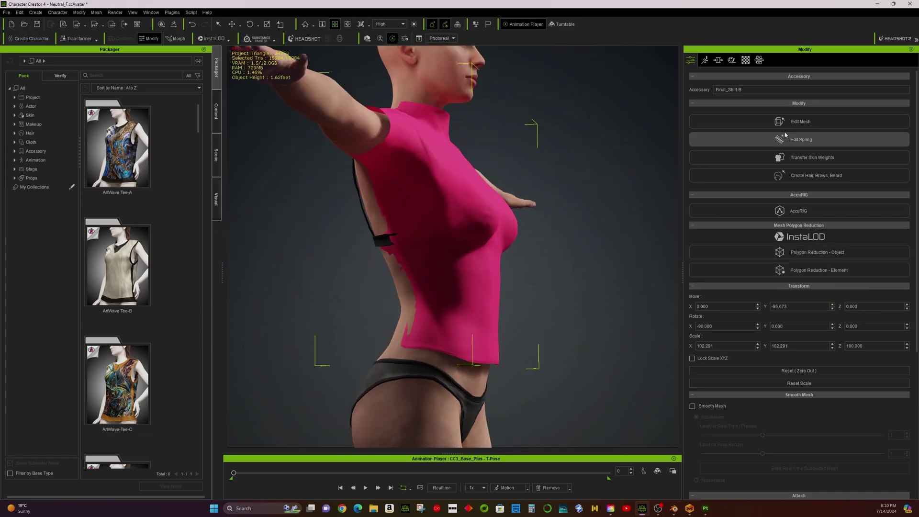
Step: Set the shirt accessory's pivot to the middle and move the shirt slightly backward so it covers the character's back
{"action": "left_click", "coordinate": [832, 304]}
{"action": "scroll", "coordinate": [814, 363], "scroll_direction": "down", "scroll_amount": 5}
{"action": "left_click", "coordinate": [799, 424]}
{"action": "key", "text": "w"}
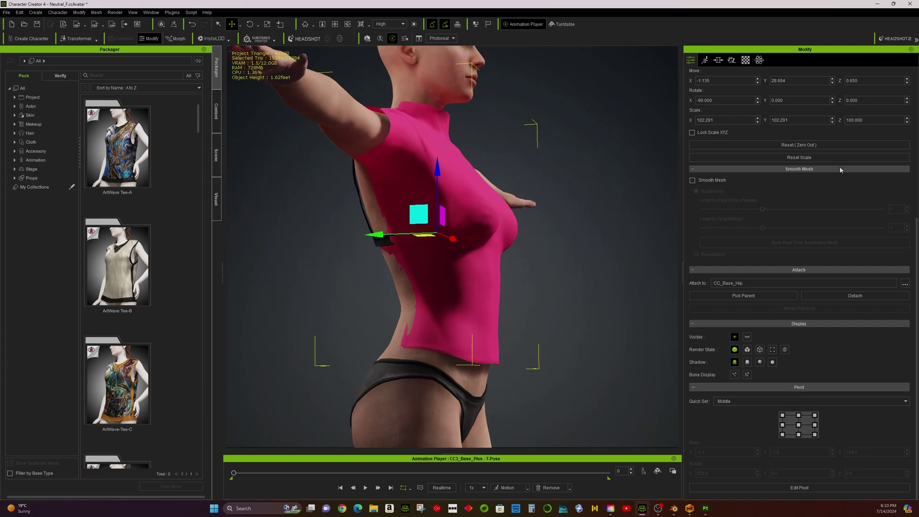
{"action": "scroll", "coordinate": [839, 171], "scroll_direction": "up", "scroll_amount": 1}
{"action": "left_click_drag", "start_coordinate": [383, 235], "coordinate": [377, 235]}
{"action": "left_click", "coordinate": [336, 24]}
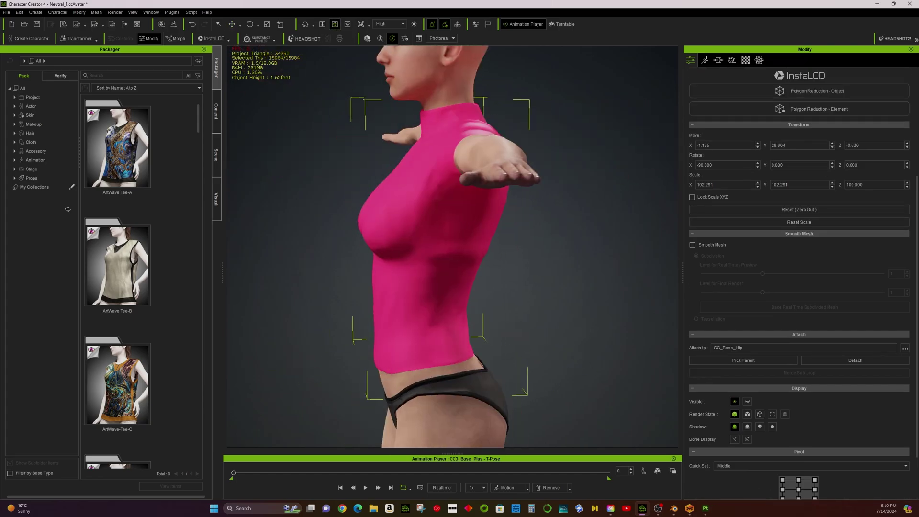
Step: Try Smooth Mesh on the shirt accessory and turn it off again
{"action": "left_click", "coordinate": [693, 245]}
{"action": "mouse_move", "coordinate": [556, 249]}
{"action": "right_mouse_down"}
{"action": "mouse_move", "coordinate": [373, 248]}
{"action": "mouse_move", "coordinate": [550, 248]}
{"action": "right_mouse_up"}
{"action": "left_click", "coordinate": [693, 245]}
Step: Load the exported BaseColor map into the shirt material's Base Color channel and the Normal map into its Bump channel
{"action": "left_click", "coordinate": [746, 60]}
{"action": "double_click", "coordinate": [771, 255]}
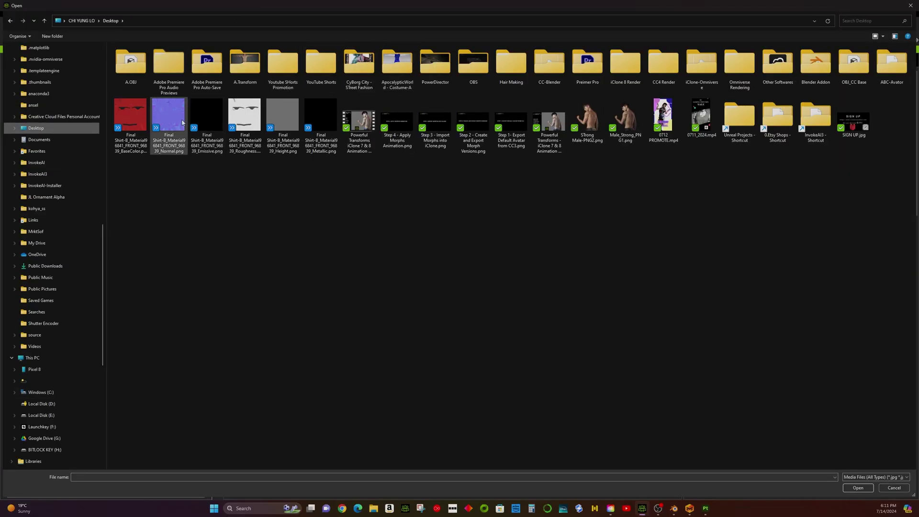
{"action": "double_click", "coordinate": [133, 120]}
{"action": "double_click", "coordinate": [834, 266]}
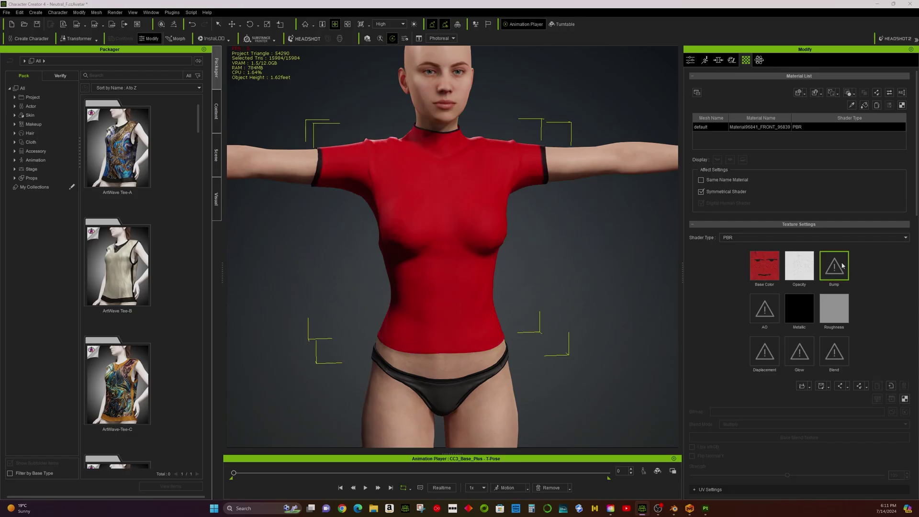
{"action": "left_click", "coordinate": [49, 134]}
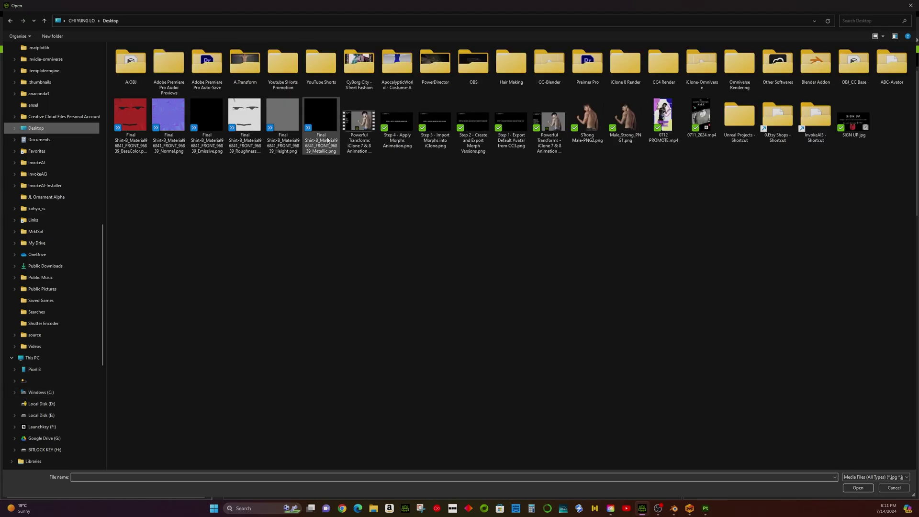
{"action": "double_click", "coordinate": [166, 116]}
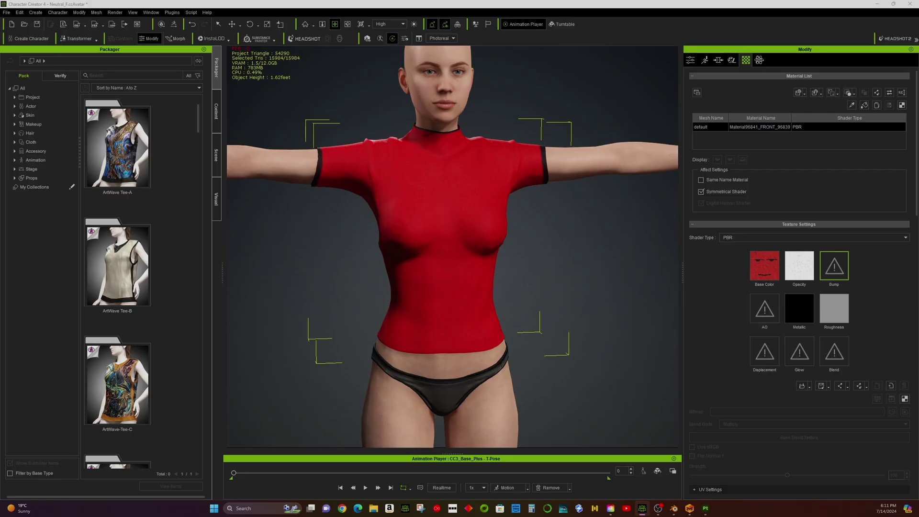
Step: Load the exported Roughness and Metallic maps into the matching channels of the shirt's material
{"action": "left_click", "coordinate": [834, 353]}
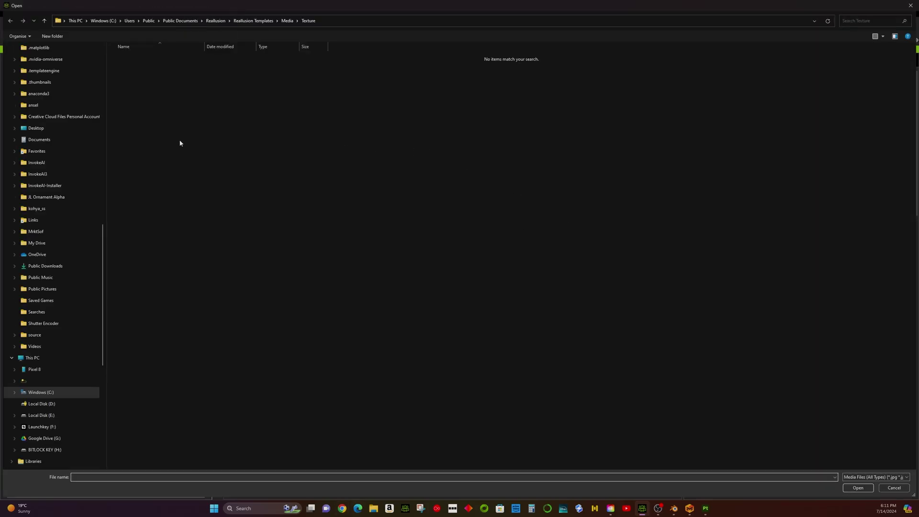
{"action": "left_click", "coordinate": [43, 128]}
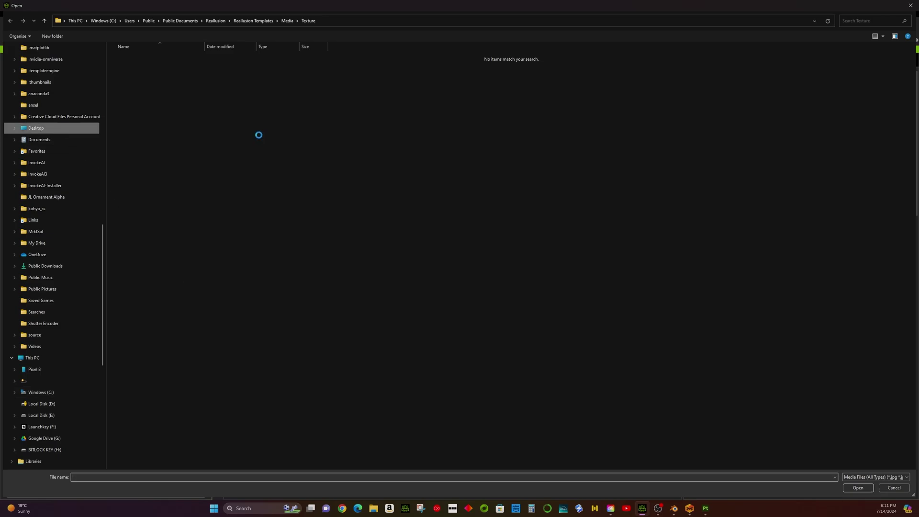
{"action": "double_click", "coordinate": [241, 130]}
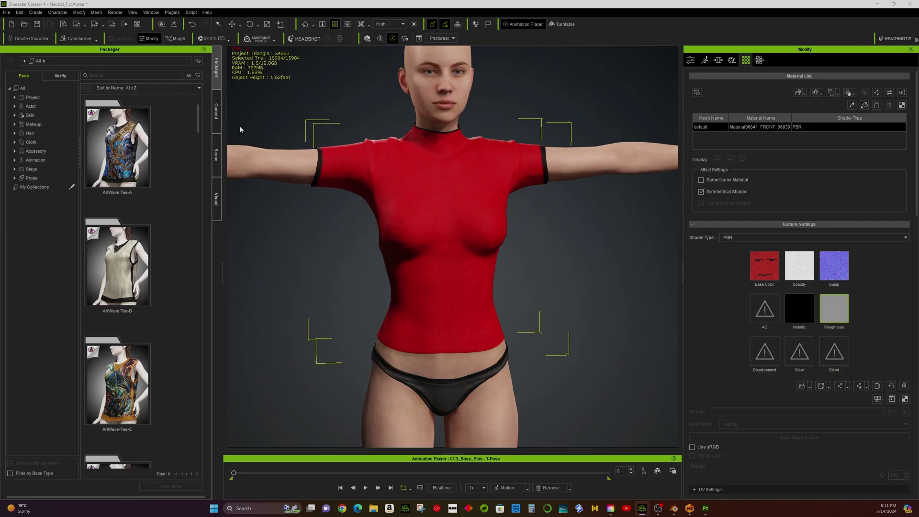
{"action": "left_click", "coordinate": [810, 311]}
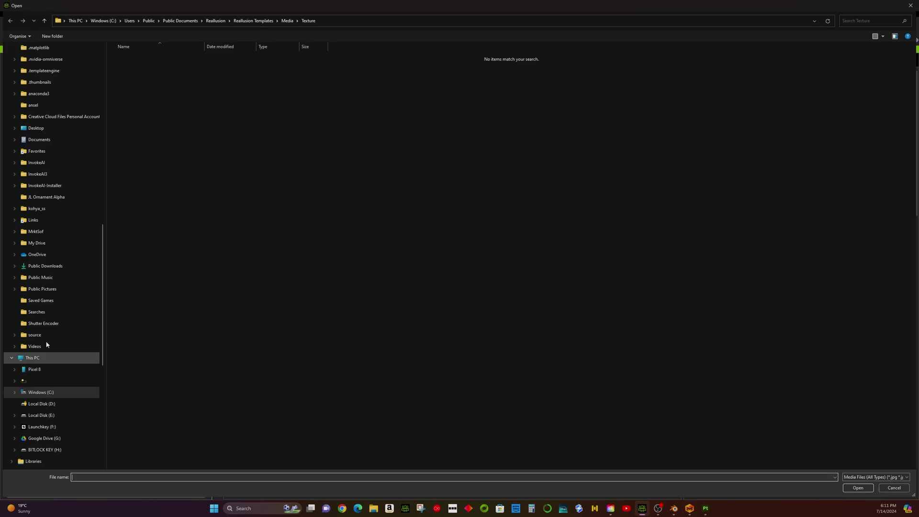
{"action": "left_click", "coordinate": [38, 128]}
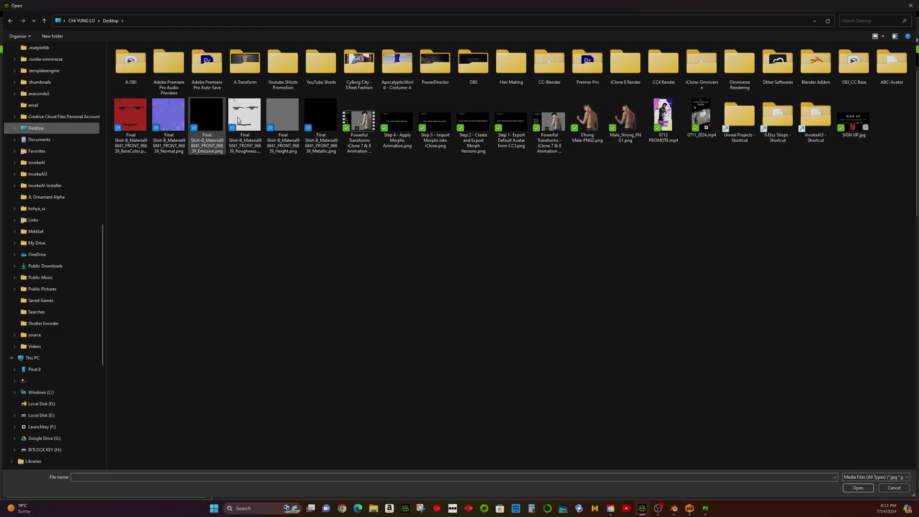
{"action": "double_click", "coordinate": [320, 117]}
Step: Inspect the textured shirt up close around the collar, upper back and shoulder
{"action": "right_click_drag", "start_coordinate": [544, 48], "coordinate": [287, 211]}
{"action": "scroll", "coordinate": [388, 228], "scroll_direction": "up", "scroll_amount": 4}
{"action": "right_click_drag", "start_coordinate": [388, 228], "coordinate": [603, 187]}
{"action": "right_click_drag", "start_coordinate": [805, 176], "coordinate": [482, 184]}
{"action": "scroll", "coordinate": [482, 185], "scroll_direction": "up", "scroll_amount": 3}
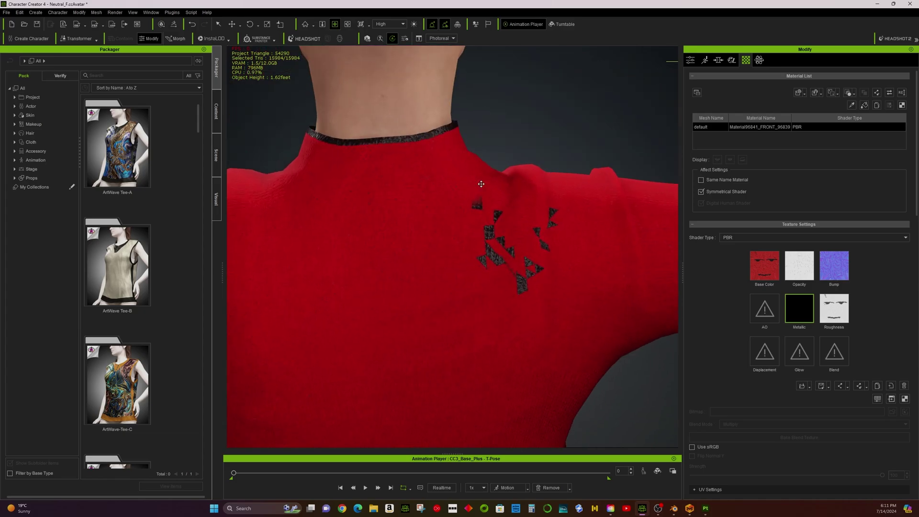
Step: Switch to Substance 3D Painter and erase the stray Lamb Leather mask patches from the shirt's upper back near the shoulder
{"action": "scroll", "coordinate": [508, 279], "scroll_direction": "down", "scroll_amount": 3}
{"action": "mouse_move", "coordinate": [509, 279]}
{"action": "right_mouse_down"}
{"action": "mouse_move", "coordinate": [638, 198]}
{"action": "mouse_move", "coordinate": [622, 204]}
{"action": "right_mouse_up"}
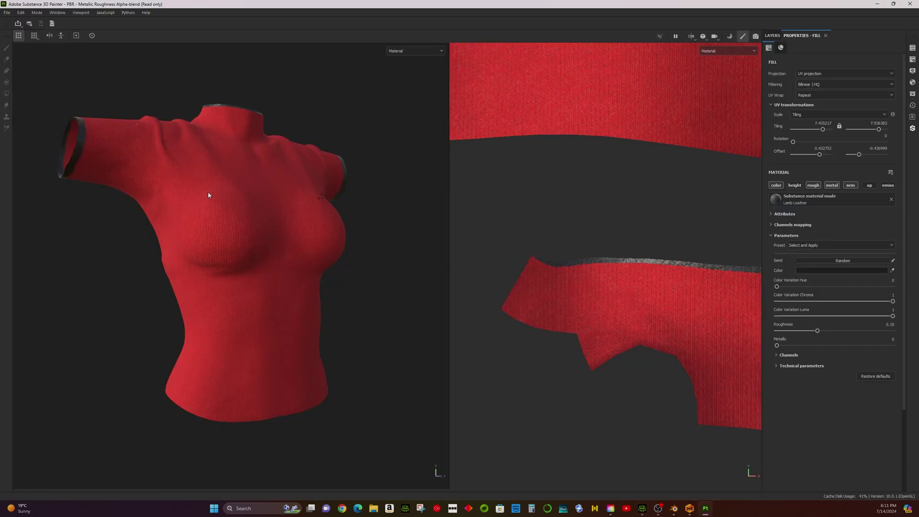
{"action": "left_click_drag", "start_coordinate": [302, 204], "coordinate": [570, 230], "text": "alt"}
{"action": "middle_click_drag", "start_coordinate": [344, 165], "coordinate": [260, 229], "text": "alt"}
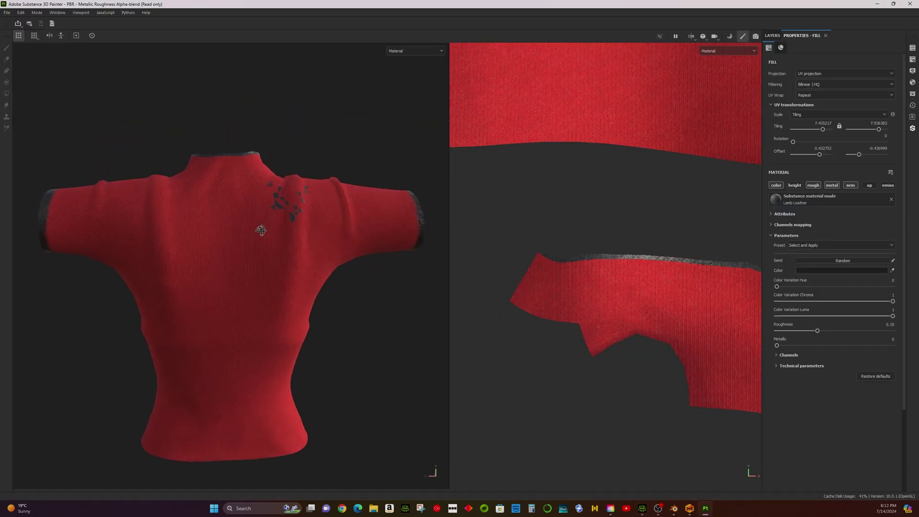
{"action": "left_click_drag", "start_coordinate": [260, 230], "coordinate": [268, 261], "text": "alt"}
{"action": "left_click", "coordinate": [772, 36]}
{"action": "left_click", "coordinate": [787, 61]}
{"action": "key", "text": "e"}
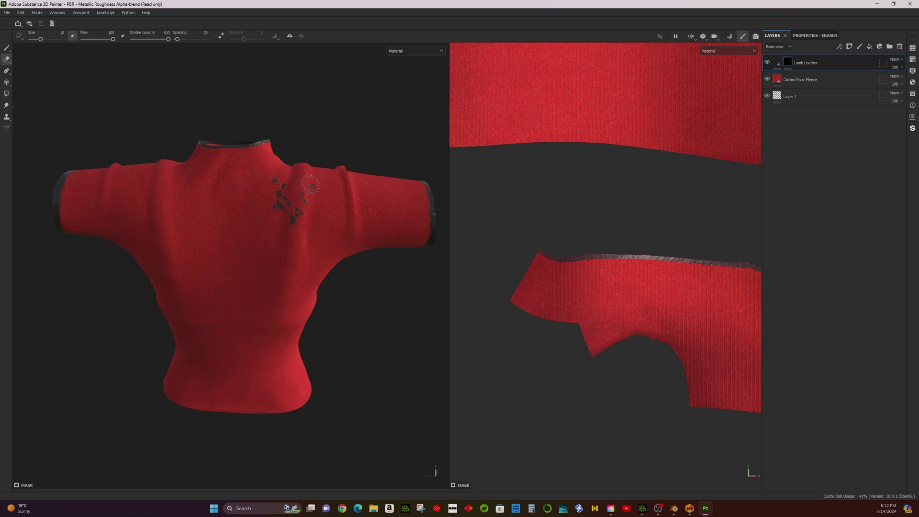
{"action": "left_click_drag", "start_coordinate": [312, 190], "coordinate": [45, 92], "text": "alt"}
Step: Export the shirt's textures again and open the export folder
{"action": "left_click", "coordinate": [7, 12]}
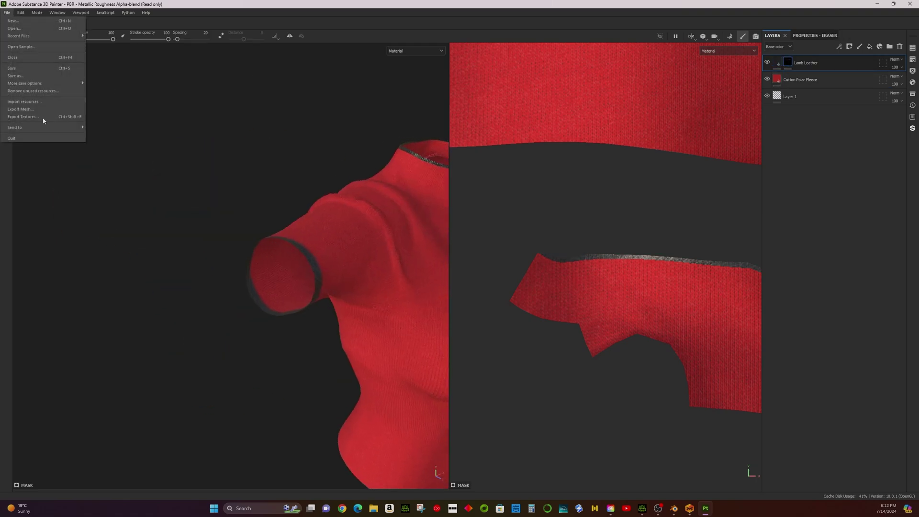
{"action": "left_click", "coordinate": [42, 118]}
{"action": "left_click", "coordinate": [625, 382]}
{"action": "left_click", "coordinate": [482, 379]}
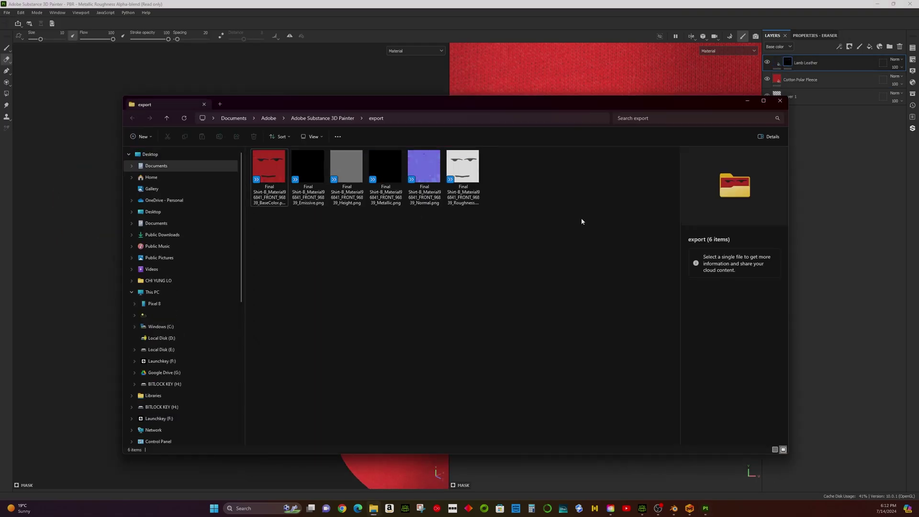
Step: Move all six exported Final Shirt-B texture maps to the Desktop, replacing the existing files there
{"action": "left_click_drag", "start_coordinate": [582, 221], "coordinate": [262, 172]}
{"action": "left_click", "coordinate": [159, 154]}
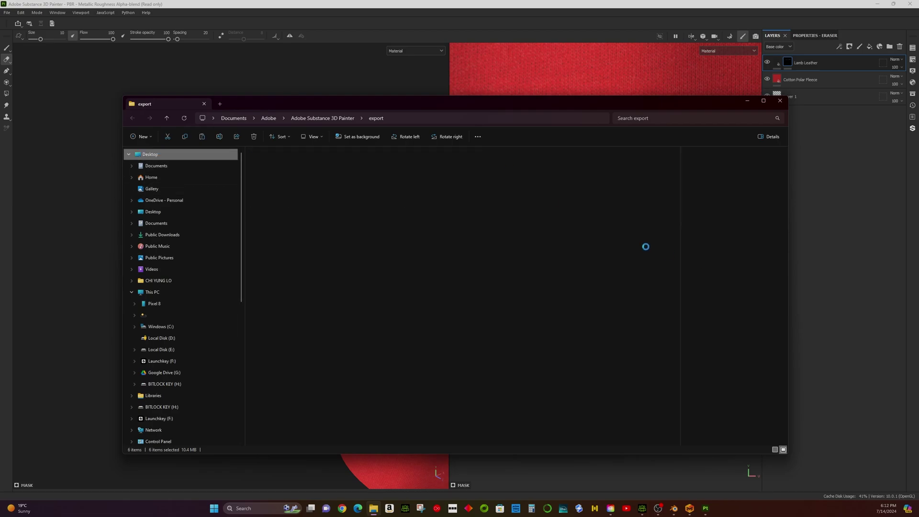
{"action": "scroll", "coordinate": [615, 301], "scroll_direction": "down", "scroll_amount": 5}
{"action": "right_click", "coordinate": [614, 421]}
{"action": "left_click", "coordinate": [622, 423]}
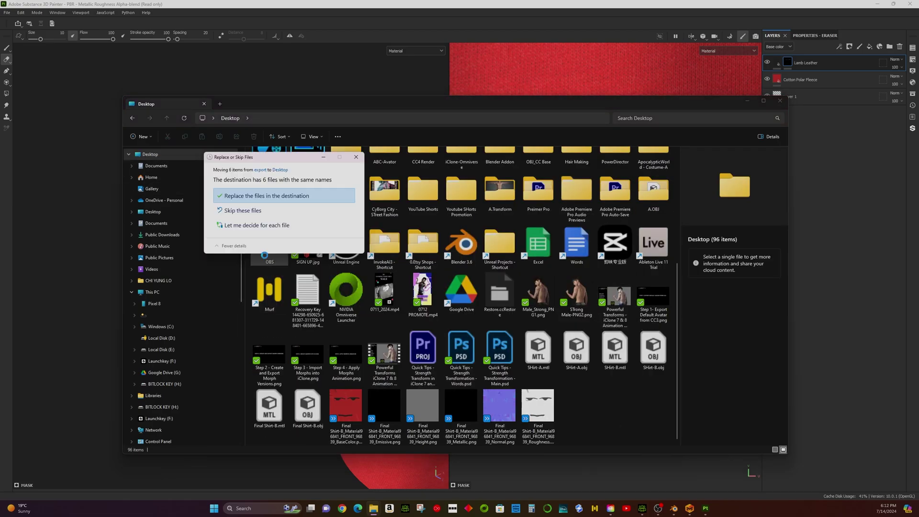
{"action": "left_click", "coordinate": [311, 193]}
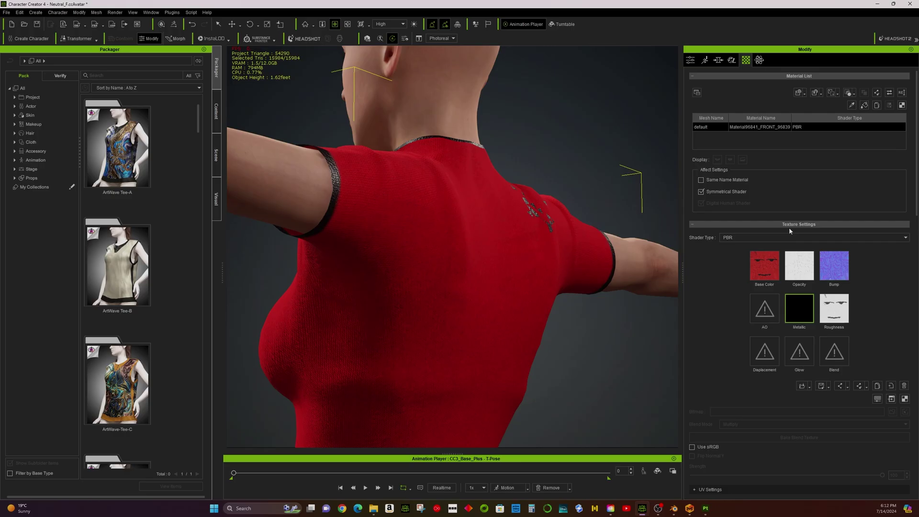
Step: In Character Creator, reload the updated BaseColor, Roughness and Metallic maps into the matching channels of the shirt's material
{"action": "double_click", "coordinate": [764, 266]}
{"action": "double_click", "coordinate": [129, 115]}
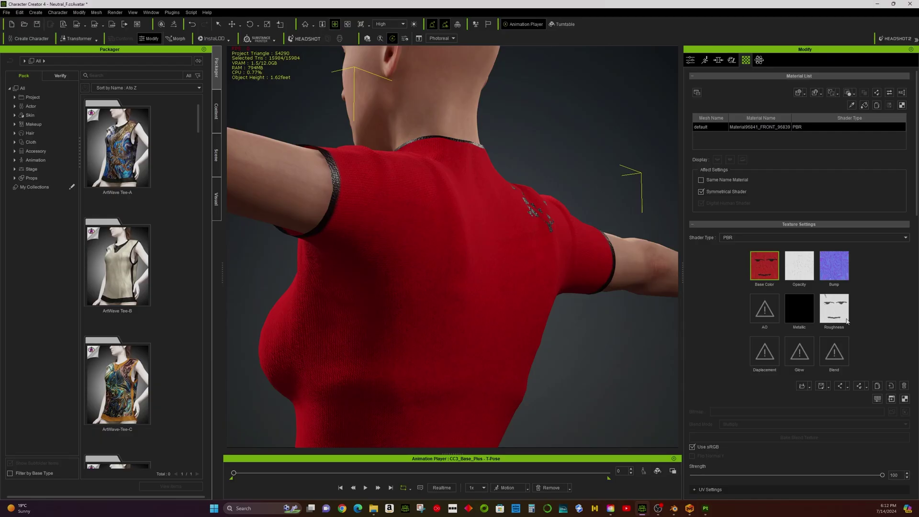
{"action": "double_click", "coordinate": [846, 320]}
{"action": "double_click", "coordinate": [253, 125]}
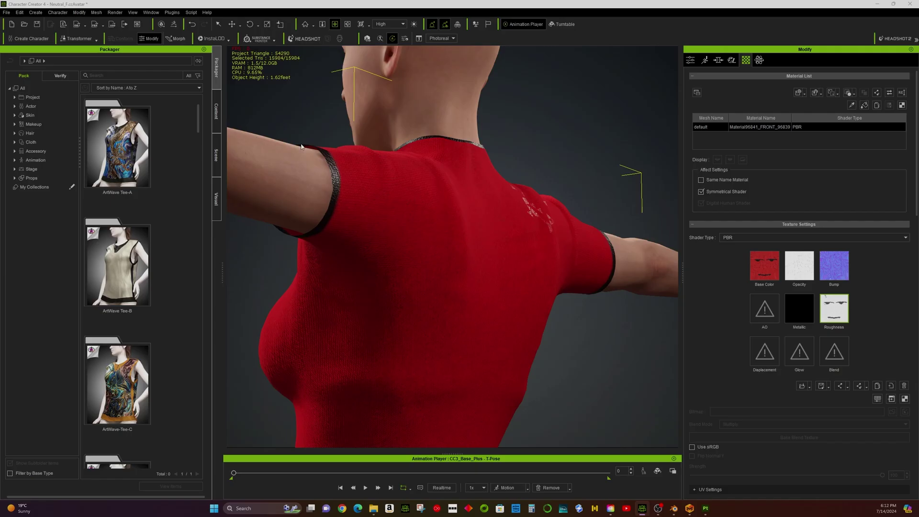
{"action": "double_click", "coordinate": [799, 309]}
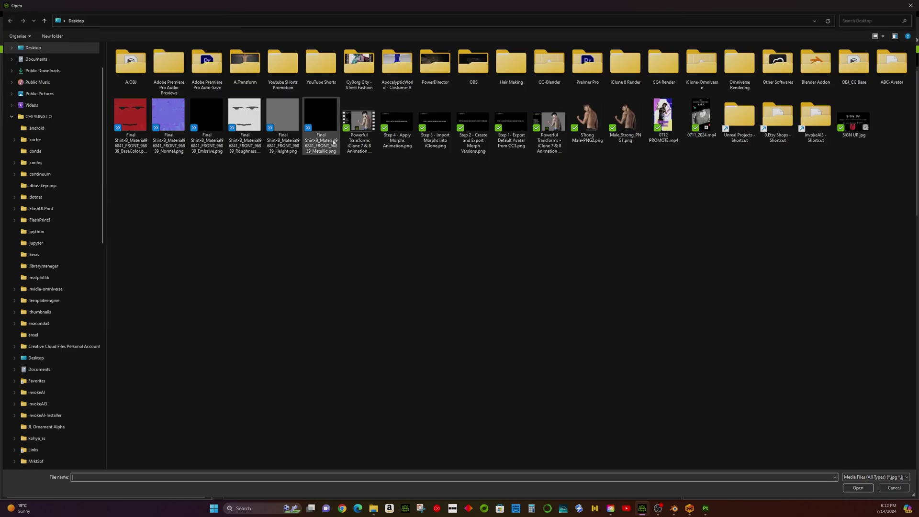
{"action": "double_click", "coordinate": [320, 125]}
Step: Transfer skin weights to the Final_Shirt-B accessory so that it becomes cloth on the character
{"action": "right_click_drag", "start_coordinate": [596, 187], "coordinate": [484, 287]}
{"action": "scroll", "coordinate": [484, 287], "scroll_direction": "down", "scroll_amount": 3}
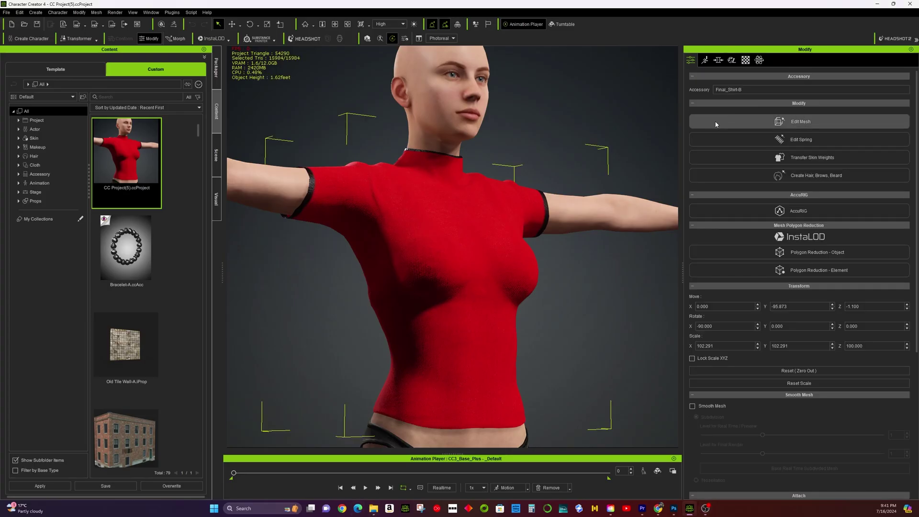
{"action": "left_click", "coordinate": [780, 160]}
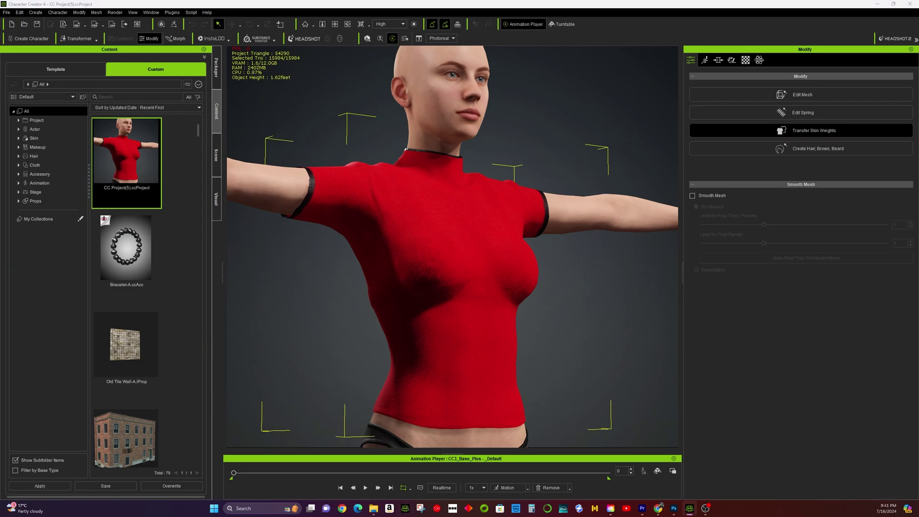
{"action": "left_click", "coordinate": [698, 304]}
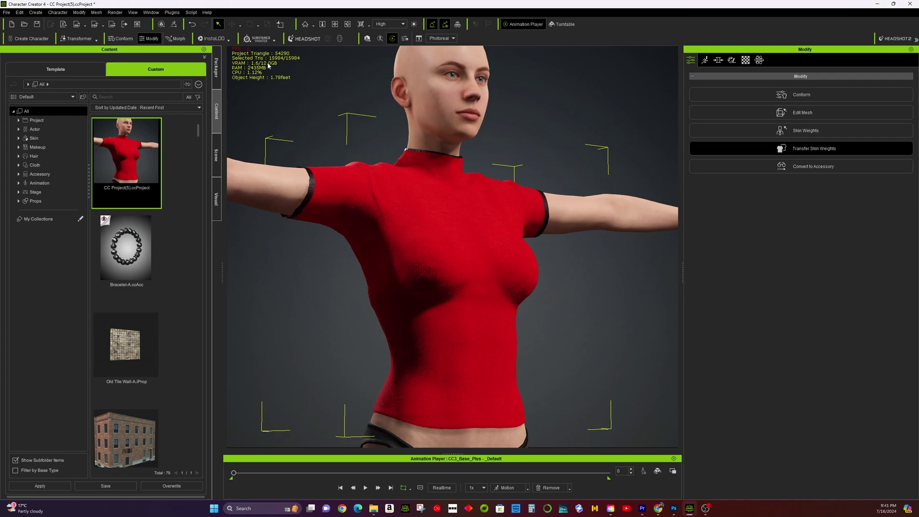
Step: Apply the Air Dance motion from the 2.Human Female Perform template animations to the character
{"action": "left_click", "coordinate": [55, 69]}
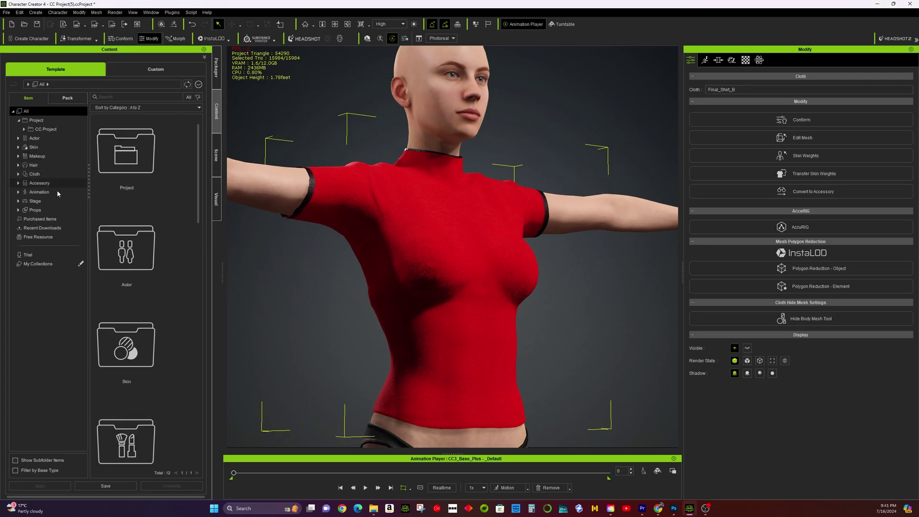
{"action": "left_click", "coordinate": [48, 192]}
{"action": "double_click", "coordinate": [144, 254]}
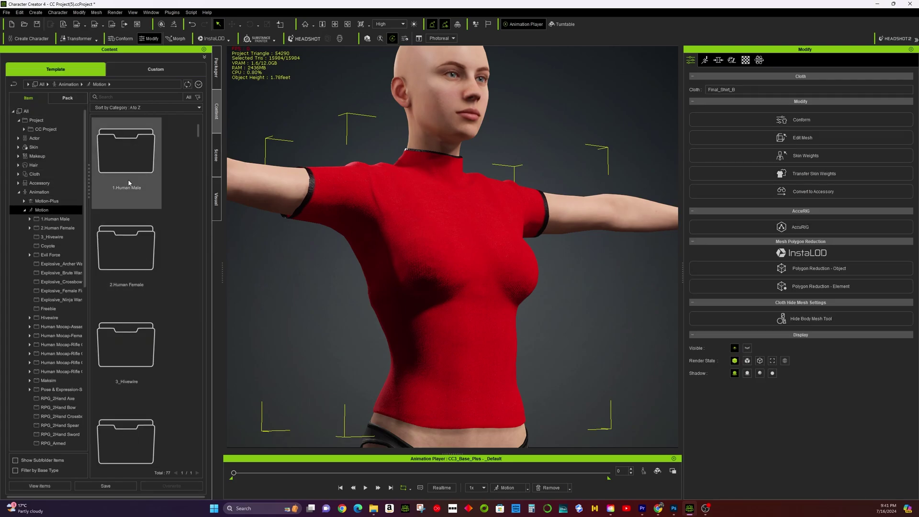
{"action": "scroll", "coordinate": [127, 237], "scroll_direction": "down", "scroll_amount": 1}
{"action": "double_click", "coordinate": [127, 237]}
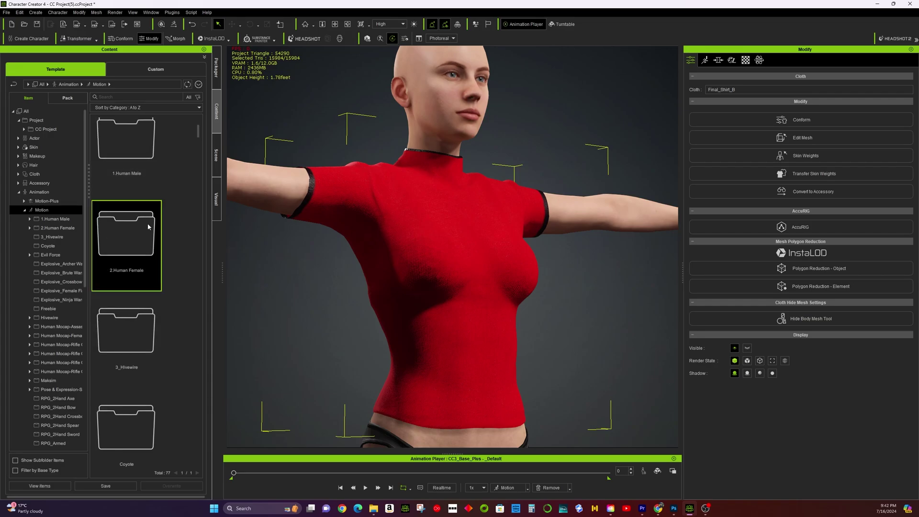
{"action": "double_click", "coordinate": [136, 351]}
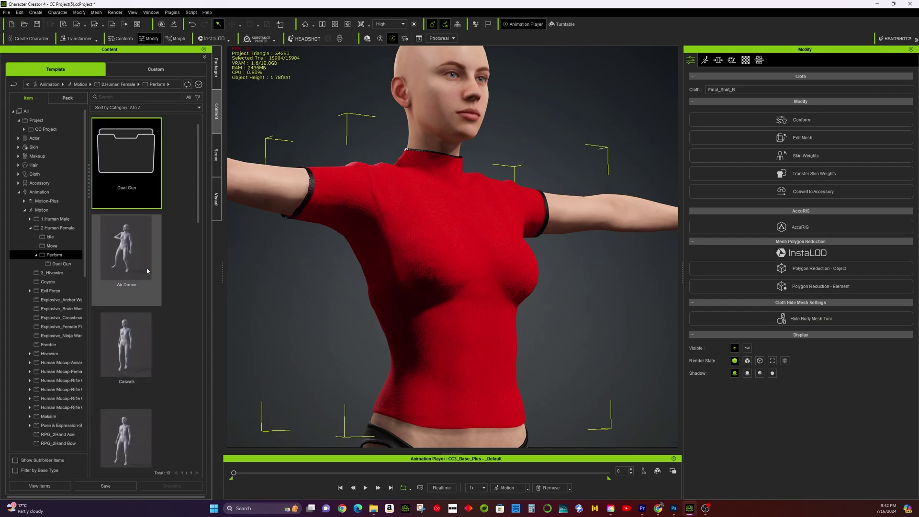
{"action": "left_click_drag", "start_coordinate": [126, 249], "coordinate": [606, 228]}
{"action": "left_click", "coordinate": [502, 269]}
{"action": "left_click_drag", "start_coordinate": [103, 272], "coordinate": [453, 195]}
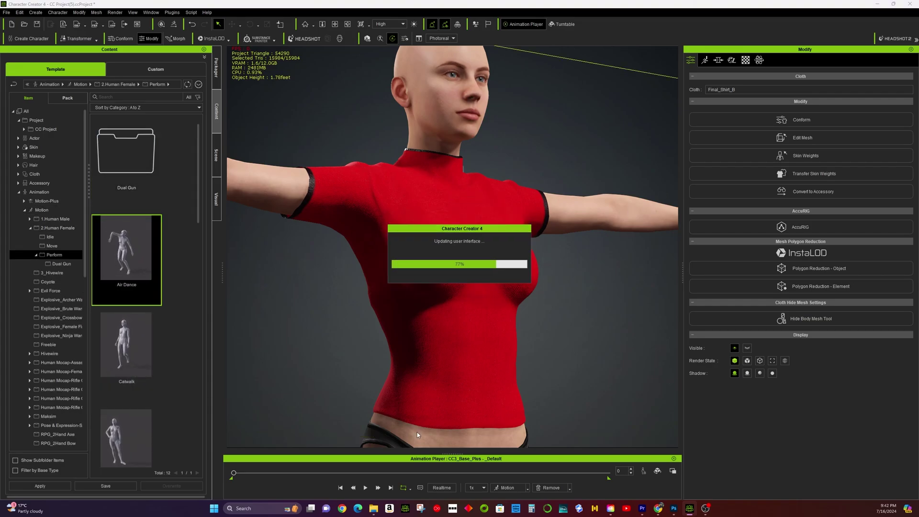
Step: Play the Air Dance motion, return to the first frame and check how the shirt fits around the shoulders
{"action": "scroll", "coordinate": [428, 341], "scroll_direction": "down", "scroll_amount": 4}
{"action": "right_click_drag", "start_coordinate": [428, 288], "coordinate": [318, 231]}
{"action": "left_click", "coordinate": [365, 488]}
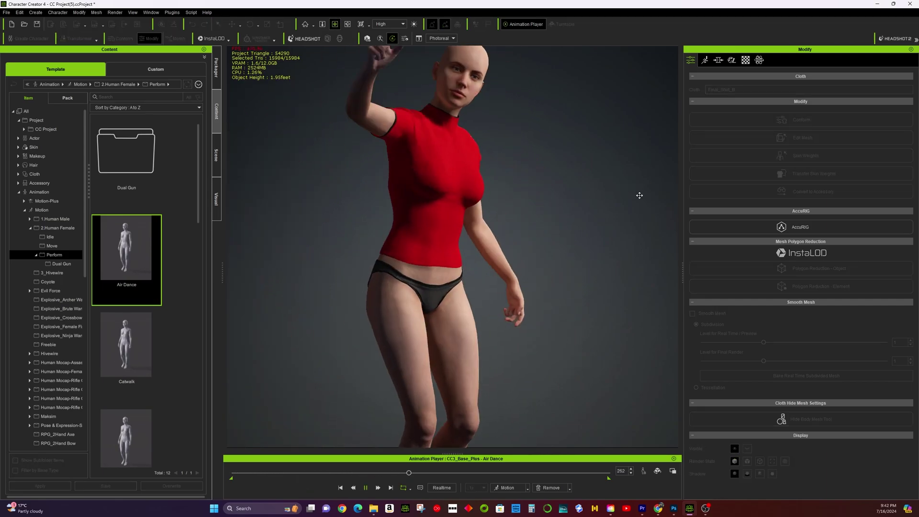
{"action": "left_click", "coordinate": [340, 488]}
{"action": "left_click", "coordinate": [305, 24]}
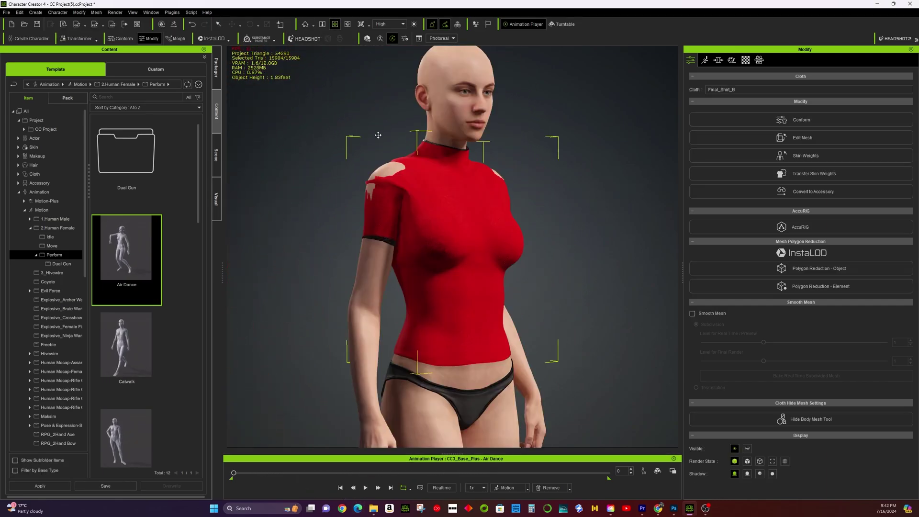
{"action": "right_click_drag", "start_coordinate": [378, 135], "coordinate": [422, 184]}
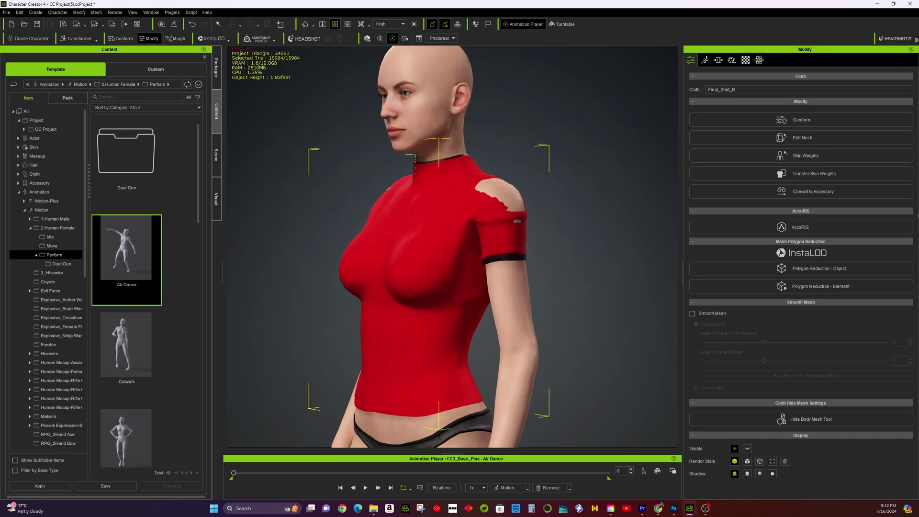
Step: Smooth the shirt's skin weights for the CC_Base_L_Clavicle and CC_Base_L_UpperarmTwist01 bones around the left shoulder with a brush radius of 78
{"action": "left_click", "coordinate": [852, 156]}
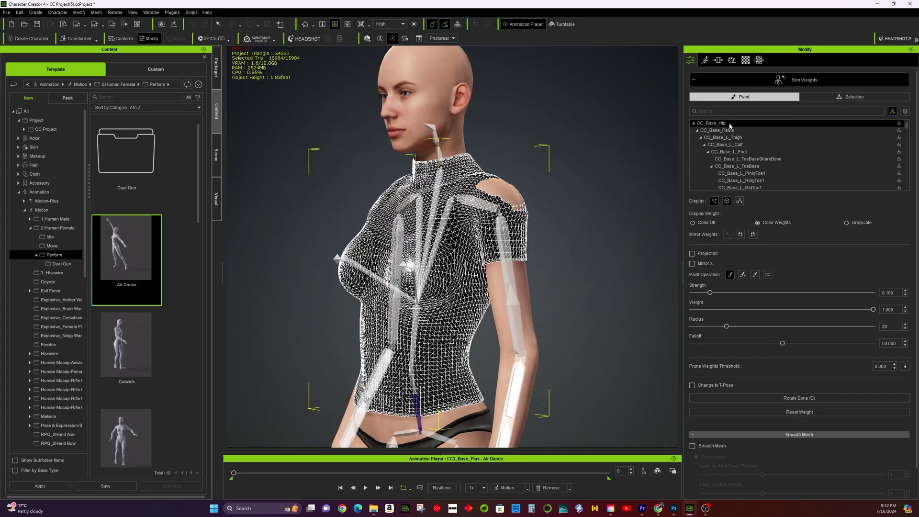
{"action": "scroll", "coordinate": [669, 152], "scroll_direction": "up", "scroll_amount": 2}
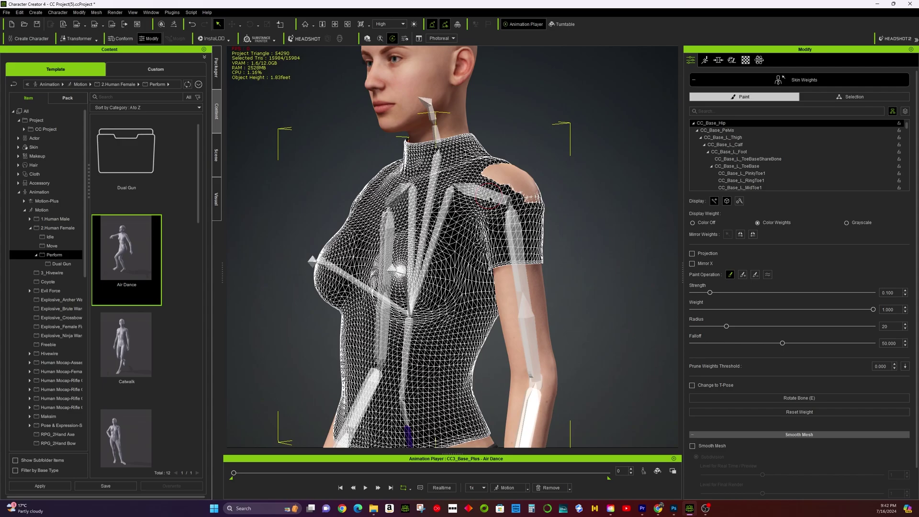
{"action": "left_click", "coordinate": [482, 202]}
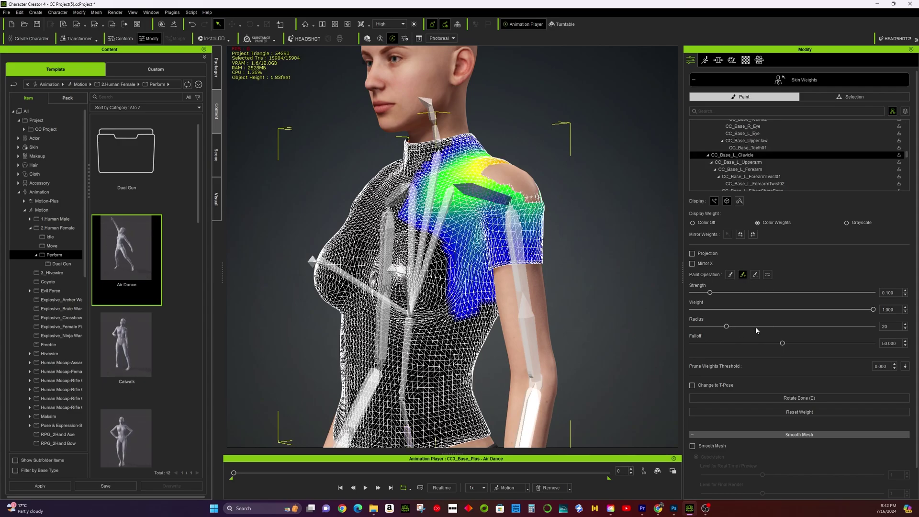
{"action": "left_click_drag", "start_coordinate": [532, 194], "coordinate": [495, 184]}
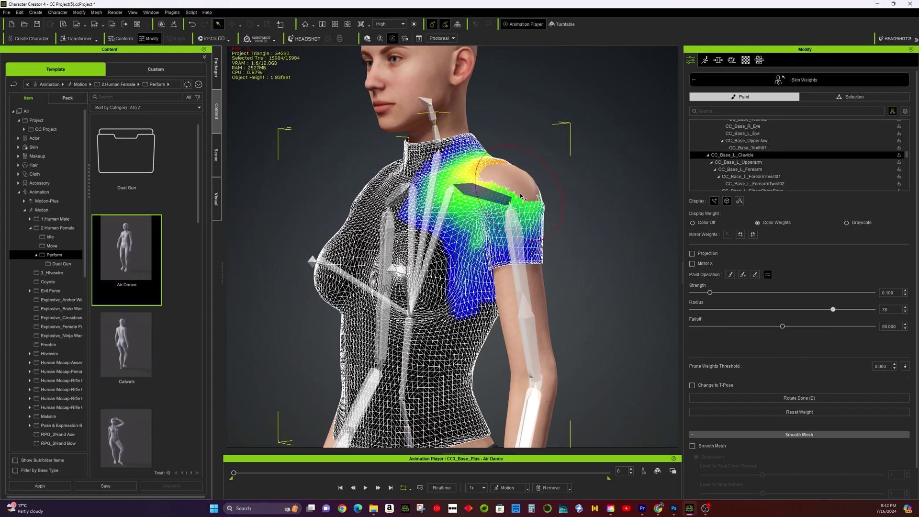
{"action": "left_click", "coordinate": [519, 246]}
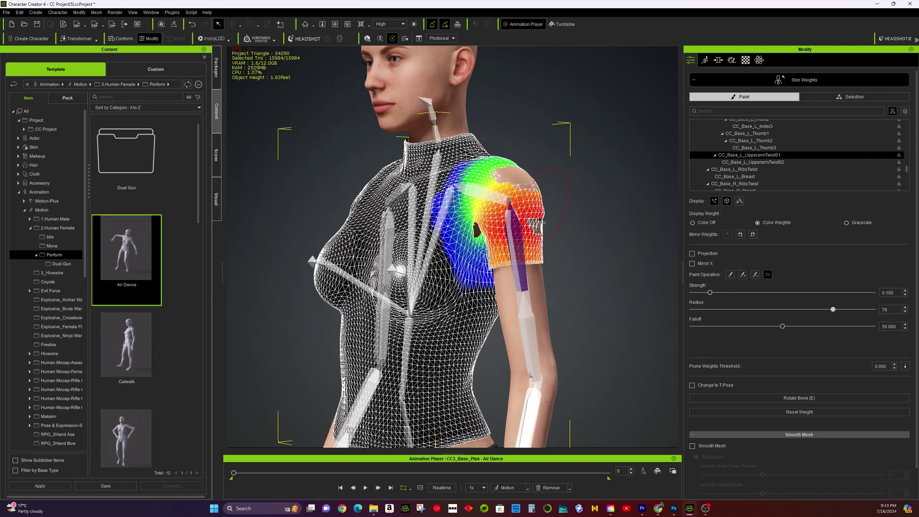
{"action": "left_click", "coordinate": [790, 80]}
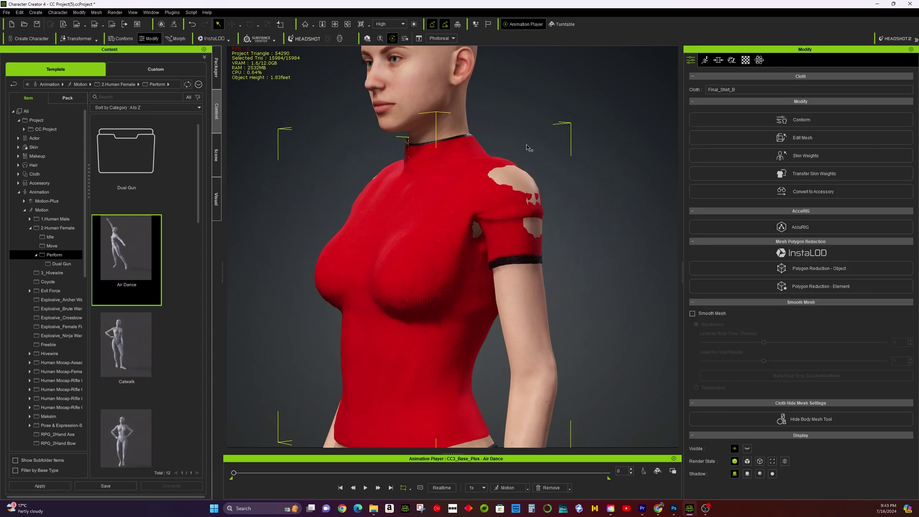
Step: Sculpt the shirt mesh over the left shoulder and sleeve with a brush radius of 41 to cover the exposed skin
{"action": "right_click_drag", "start_coordinate": [414, 103], "coordinate": [369, 124]}
{"action": "scroll", "coordinate": [431, 167], "scroll_direction": "up", "scroll_amount": 3}
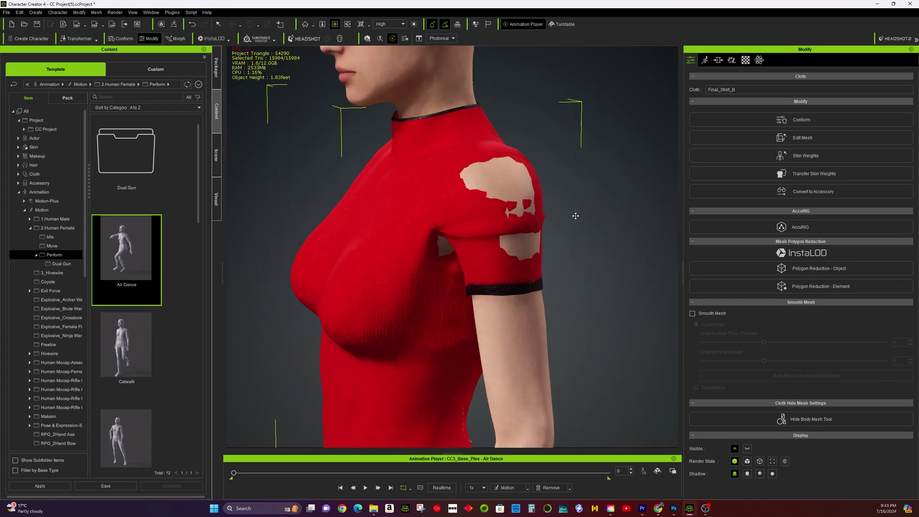
{"action": "left_click", "coordinate": [694, 151]}
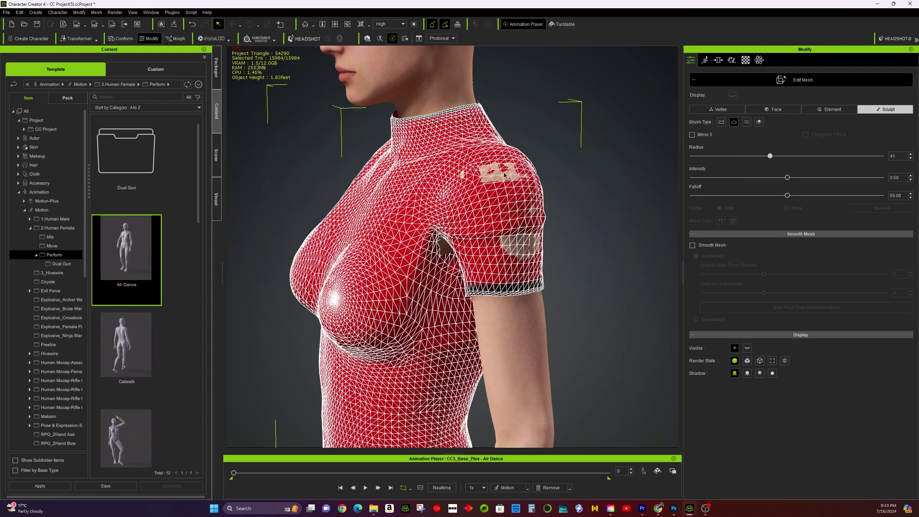
{"action": "left_click", "coordinate": [780, 81]}
{"action": "scroll", "coordinate": [546, 178], "scroll_direction": "down", "scroll_amount": 3}
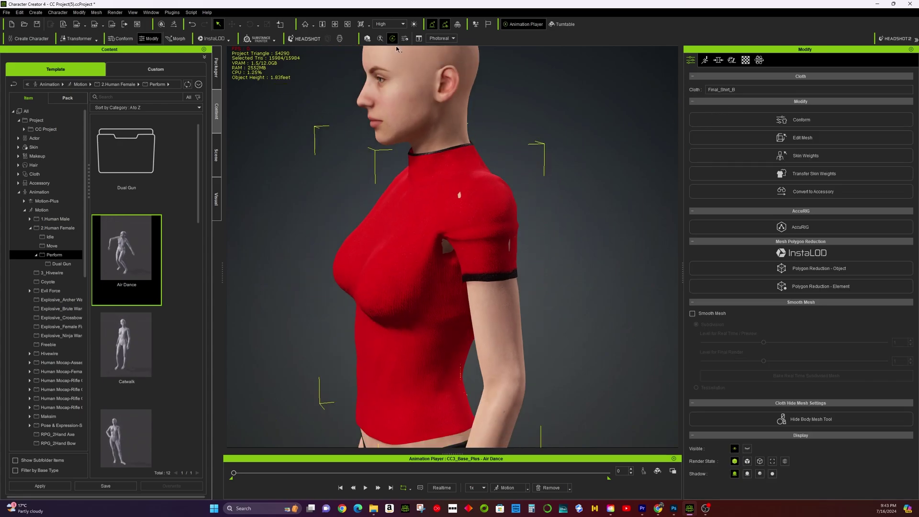
Step: Hide the upper-chest and shoulder section of the body mesh under the shirt, using the advanced hidden groups
{"action": "right_click_drag", "start_coordinate": [481, 180], "coordinate": [364, 165]}
{"action": "middle_click_drag", "start_coordinate": [364, 165], "coordinate": [412, 169]}
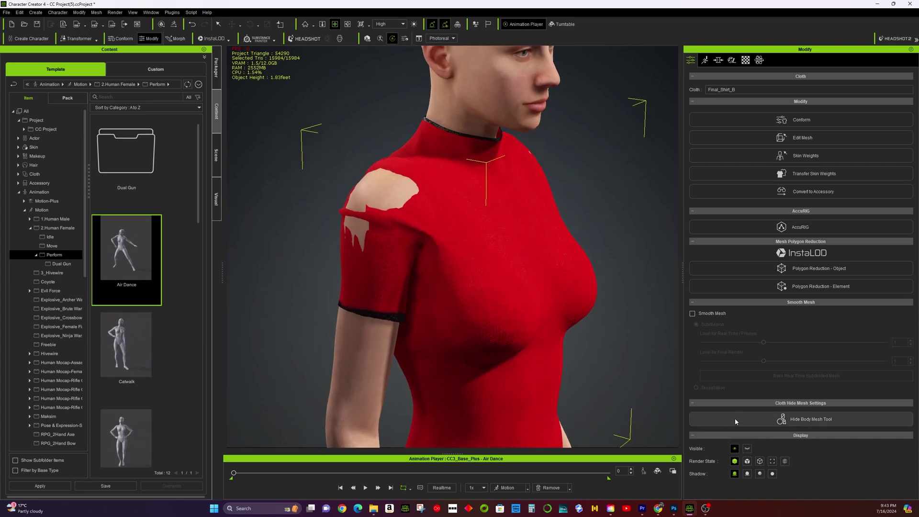
{"action": "left_click", "coordinate": [811, 419]}
{"action": "left_click", "coordinate": [839, 235]}
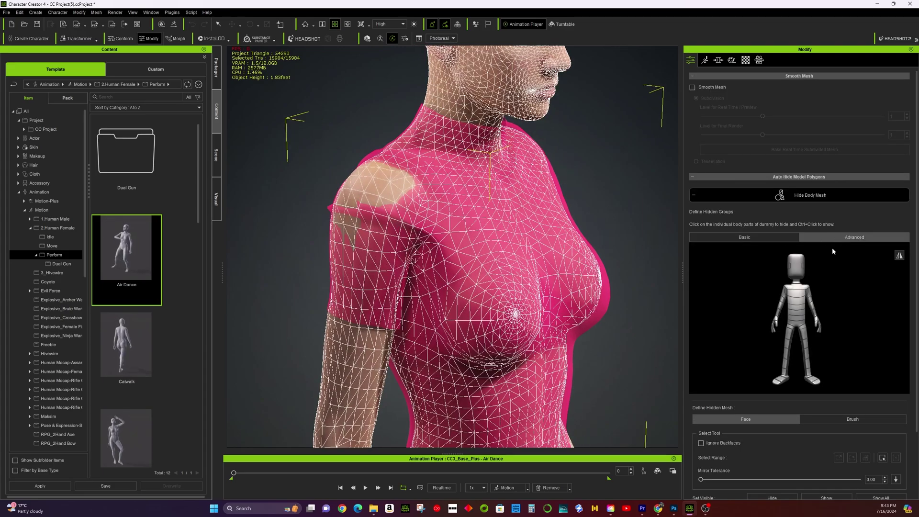
{"action": "left_click", "coordinate": [797, 289]}
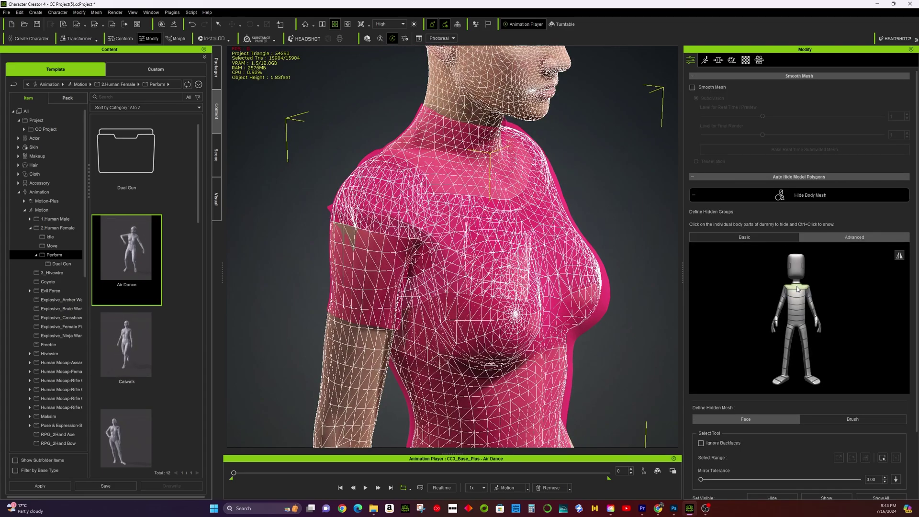
{"action": "left_click", "coordinate": [822, 198]}
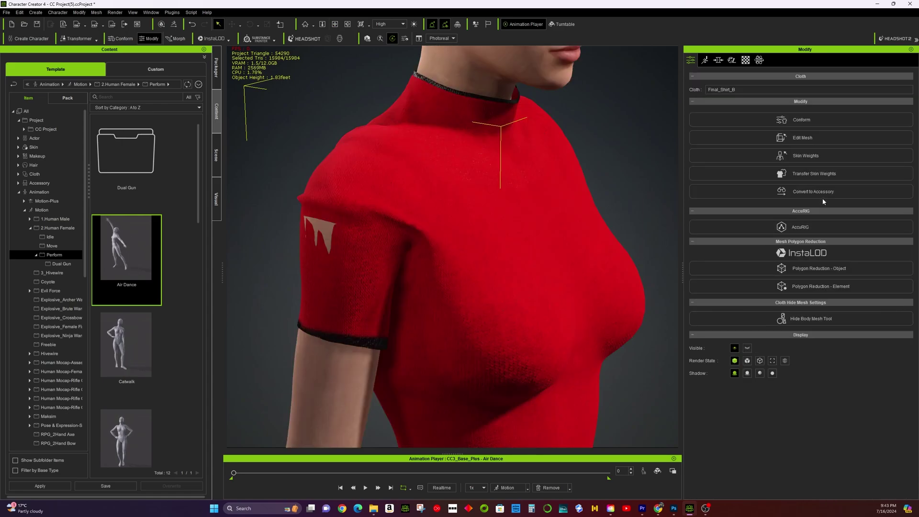
Step: Sculpt the shirt mesh over the right upper sleeve to cover the exposed skin
{"action": "left_click", "coordinate": [833, 138]}
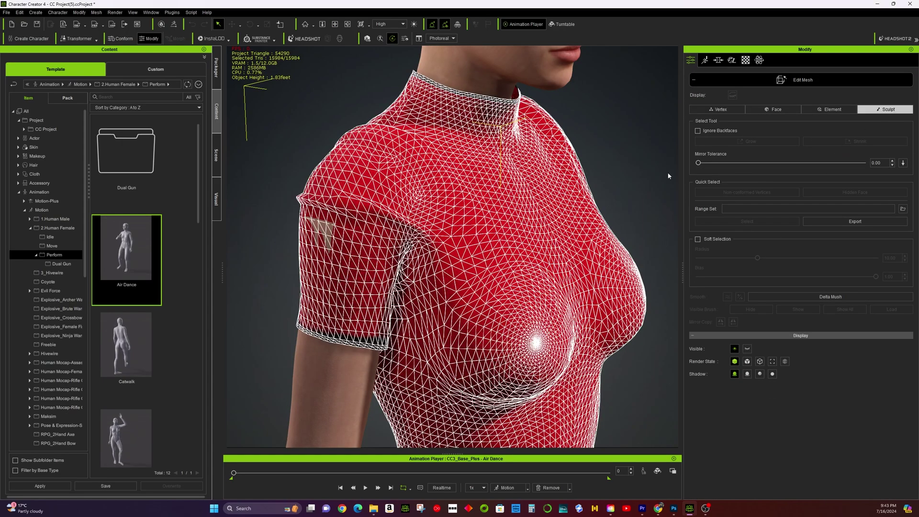
{"action": "left_click", "coordinate": [825, 82]}
{"action": "scroll", "coordinate": [501, 96], "scroll_direction": "down", "scroll_amount": 2}
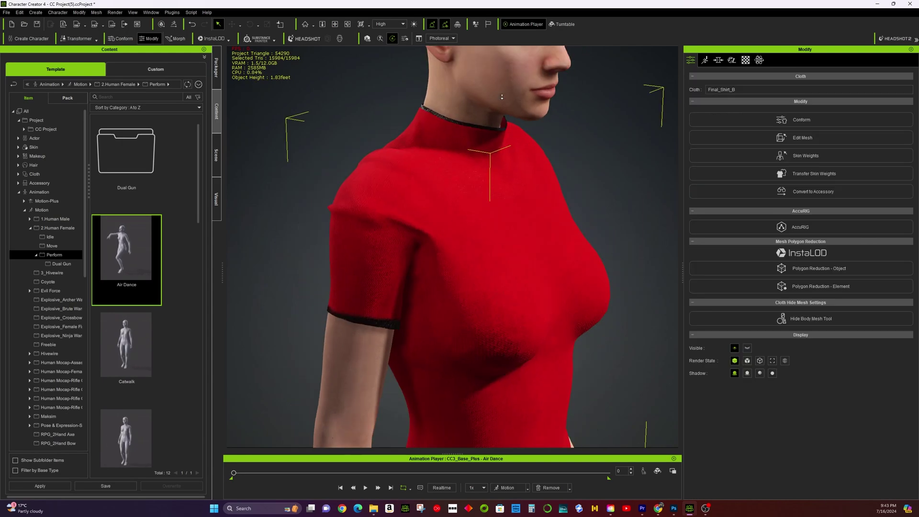
Step: Check the shirt's skin weights for the CC_Base_L_UpperarmTwist01 bone around the left sleeve
{"action": "left_click", "coordinate": [335, 25]}
{"action": "left_click_drag", "start_coordinate": [636, 167], "coordinate": [897, 153]}
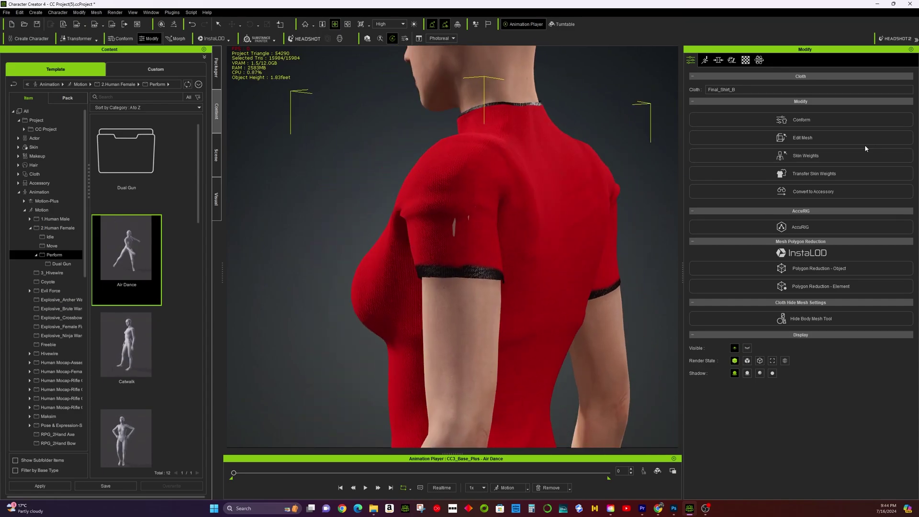
{"action": "left_click", "coordinate": [840, 154]}
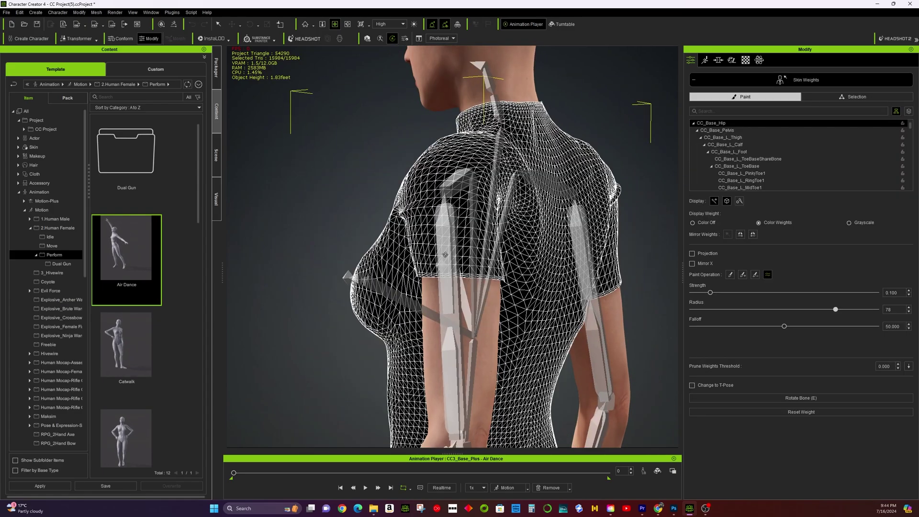
{"action": "left_click", "coordinate": [446, 224]}
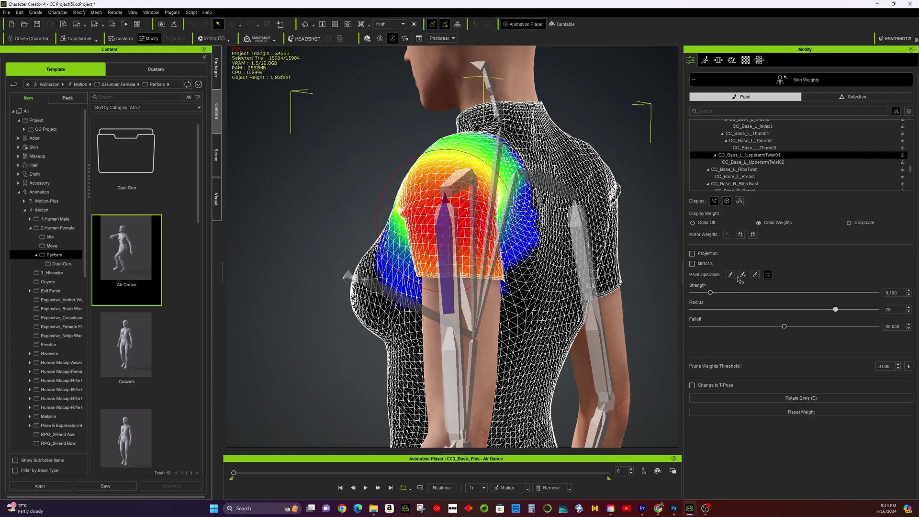
{"action": "left_click", "coordinate": [806, 80]}
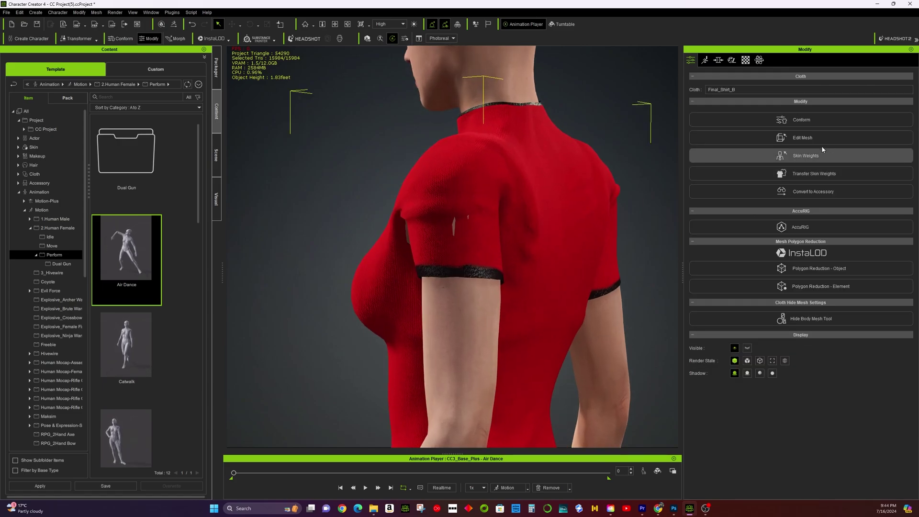
Step: Sculpt the shirt mesh over the left sleeve from behind to cover the remaining exposed skin
{"action": "left_click", "coordinate": [821, 142]}
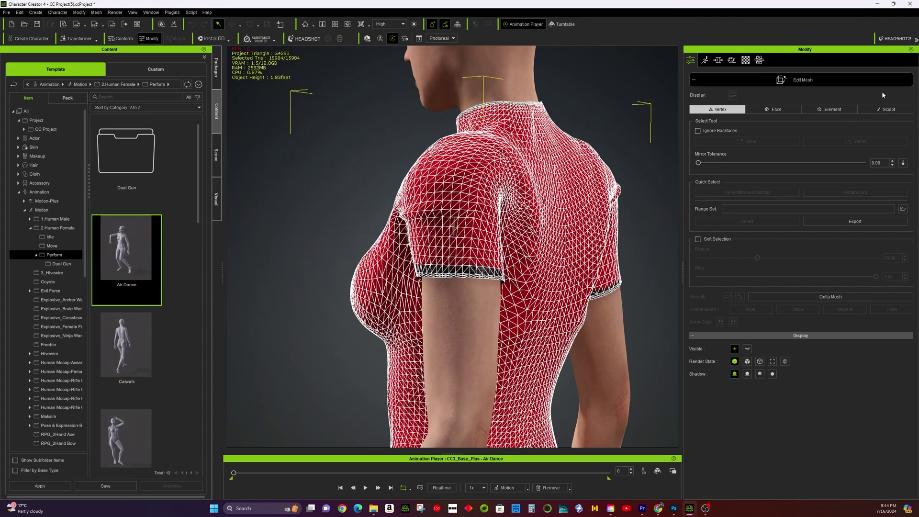
{"action": "left_click", "coordinate": [886, 109]}
{"action": "left_click", "coordinate": [814, 80]}
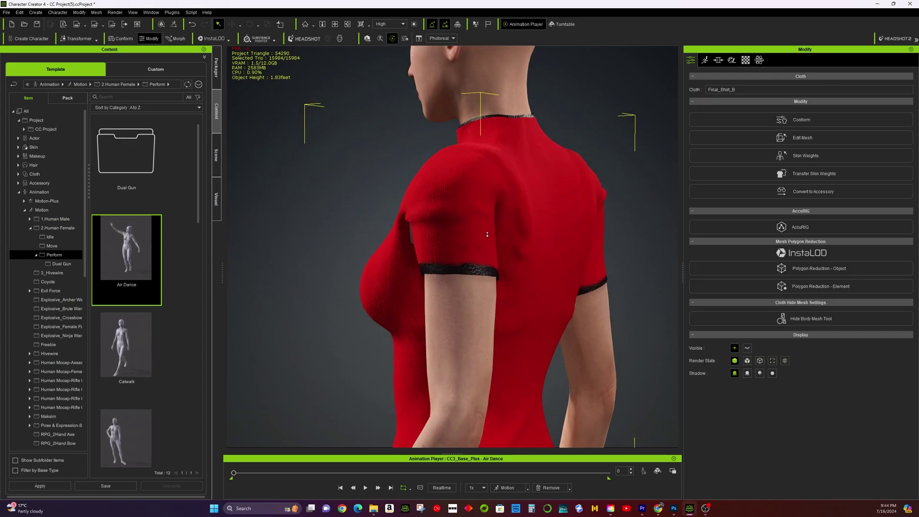
Step: Play the Air Dance motion again, return to the first frame and check the whole shirt from the front
{"action": "left_click", "coordinate": [366, 488]}
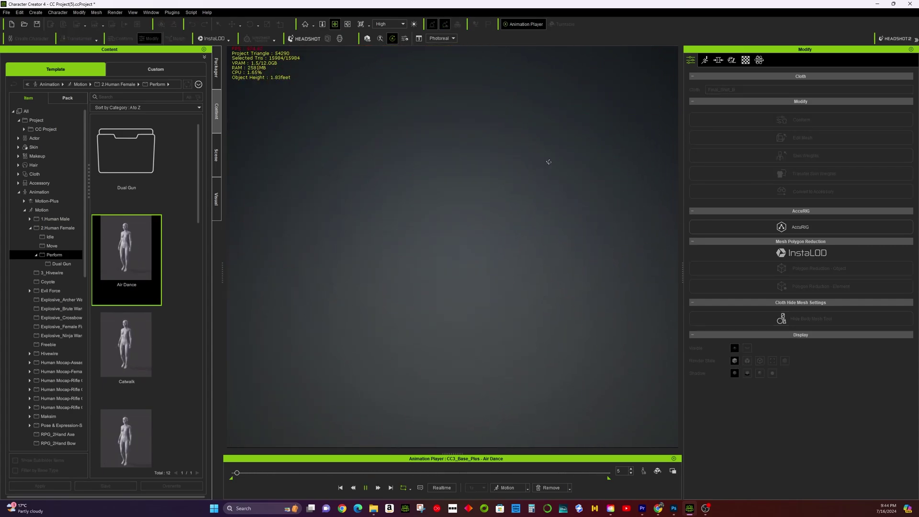
{"action": "left_click", "coordinate": [341, 488]}
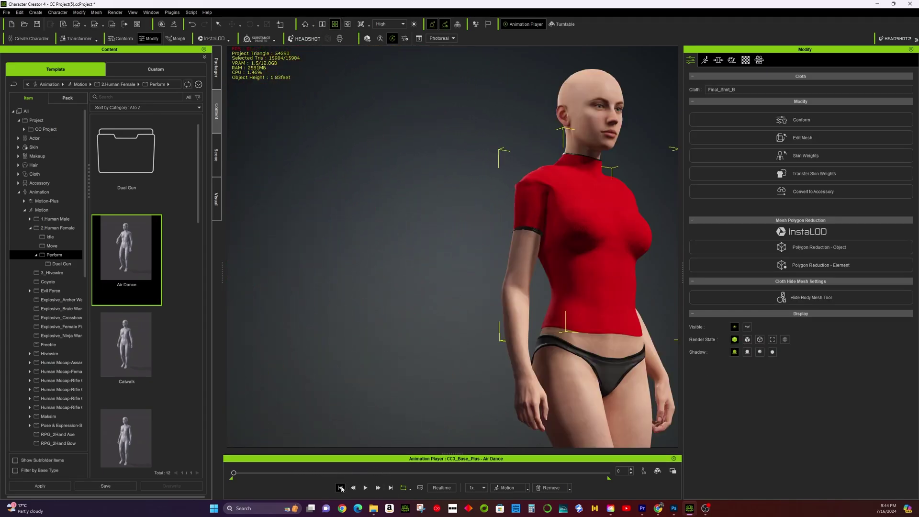
{"action": "left_click_drag", "start_coordinate": [470, 238], "coordinate": [378, 240]}
Step: Apply the Female Idle_2 motion from the 2.Human Female Idle folder to the character
{"action": "scroll", "coordinate": [68, 320], "scroll_direction": "down", "scroll_amount": 1}
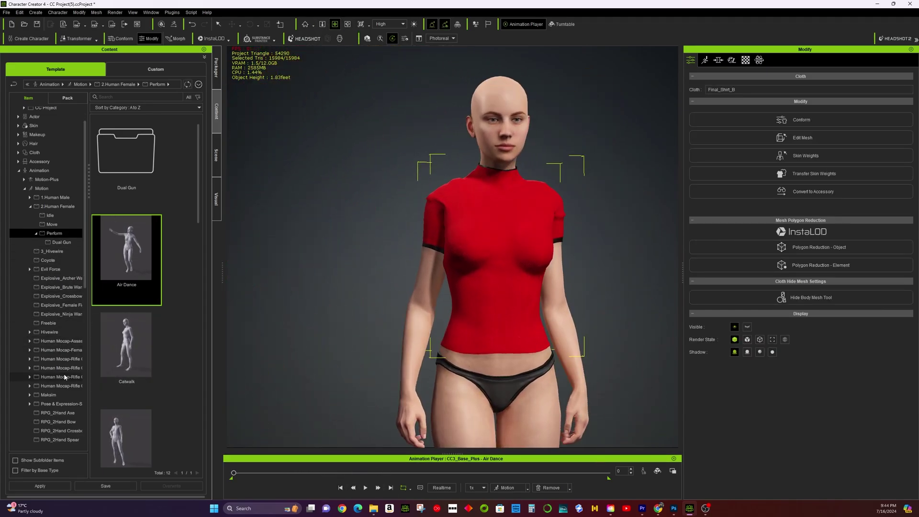
{"action": "left_click", "coordinate": [42, 188]}
{"action": "double_click", "coordinate": [146, 277]}
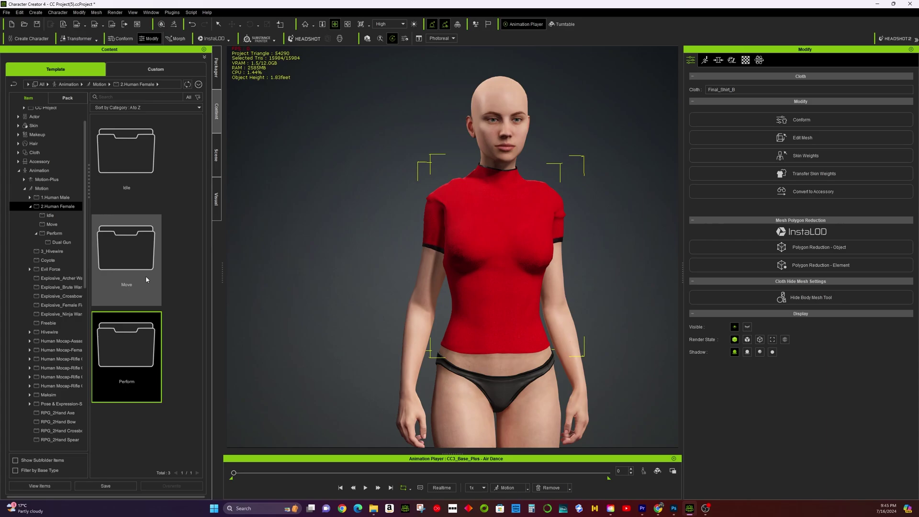
{"action": "double_click", "coordinate": [139, 147]}
{"action": "double_click", "coordinate": [126, 241]}
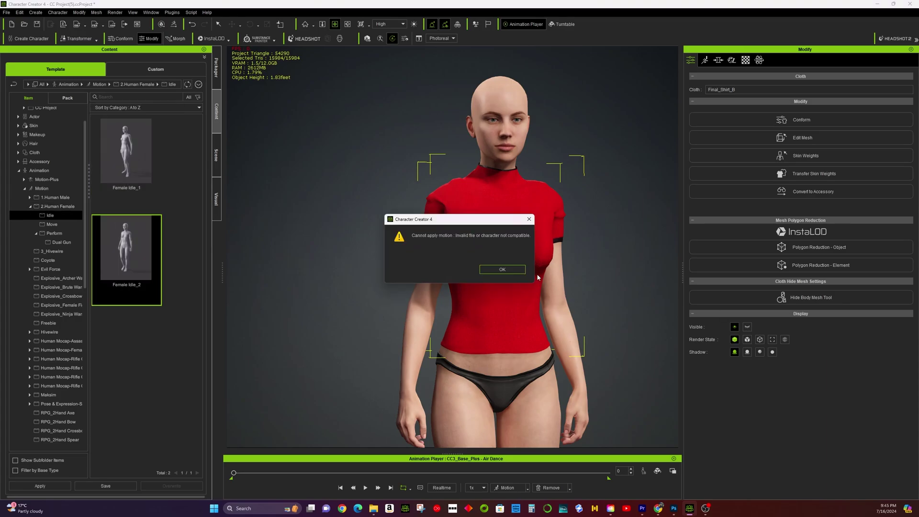
{"action": "left_click", "coordinate": [503, 270]}
{"action": "left_click_drag", "start_coordinate": [153, 242], "coordinate": [496, 184]}
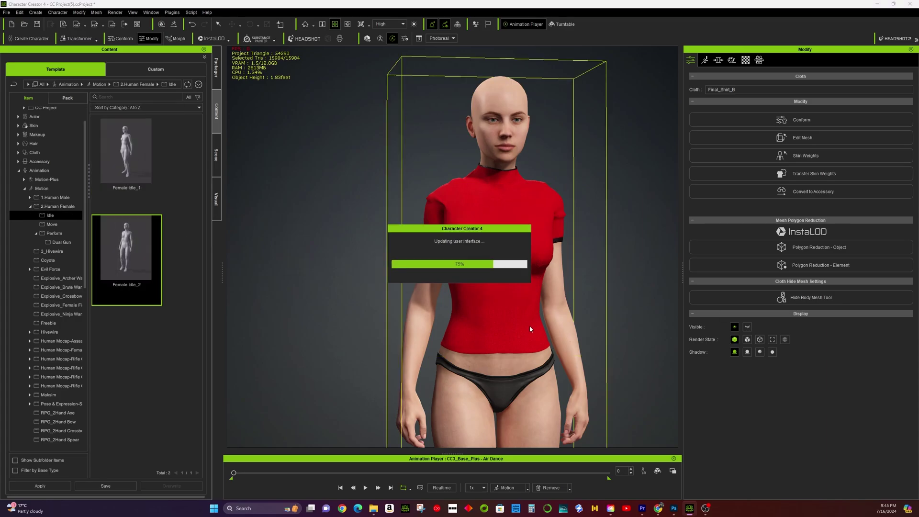